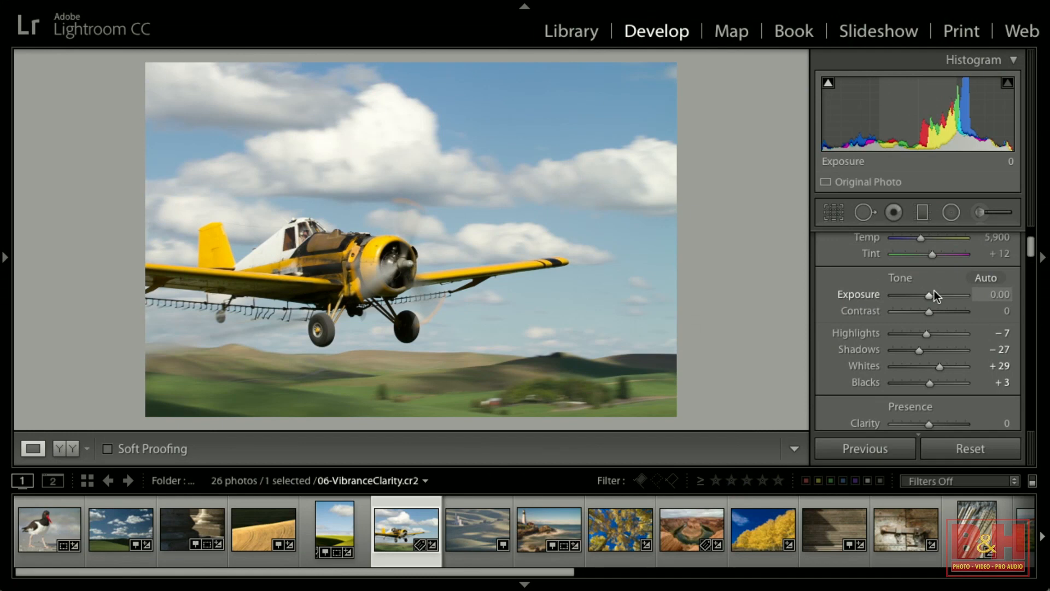
Raise the Clarity of the airplane photo to +39.
{"action": "scroll", "coordinate": [940, 298], "scroll_direction": "down", "scroll_amount": 3}
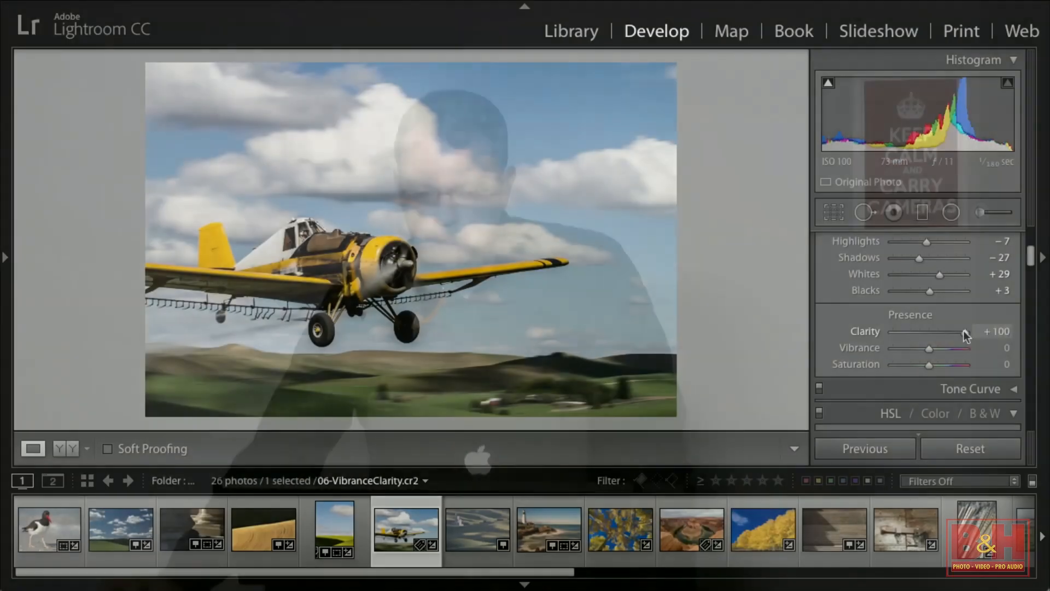
{"action": "left_click_drag", "start_coordinate": [964, 330], "coordinate": [869, 329]}
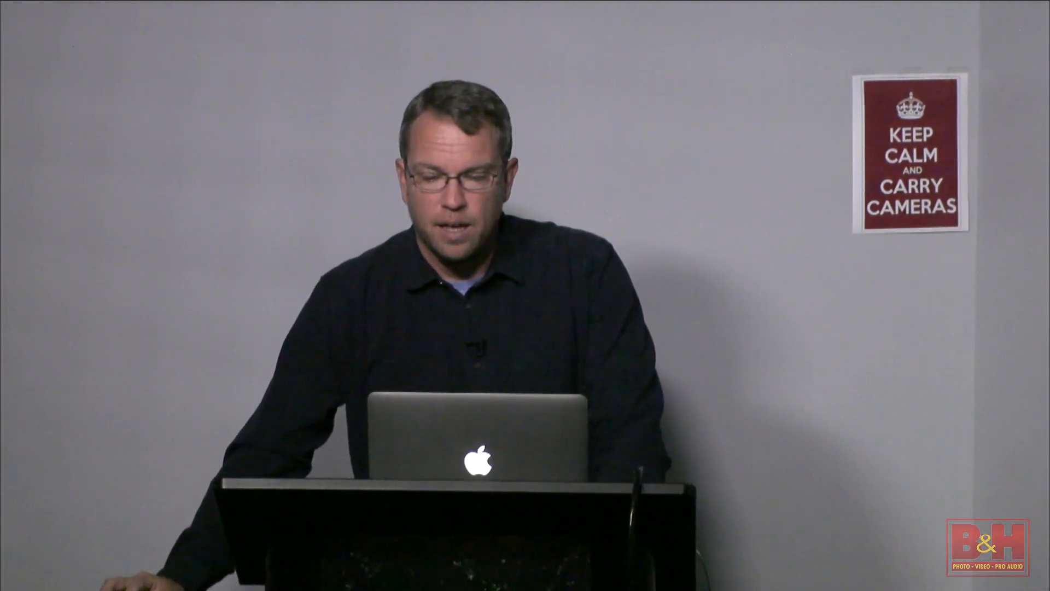
{"action": "left_click_drag", "start_coordinate": [945, 334], "coordinate": [937, 333]}
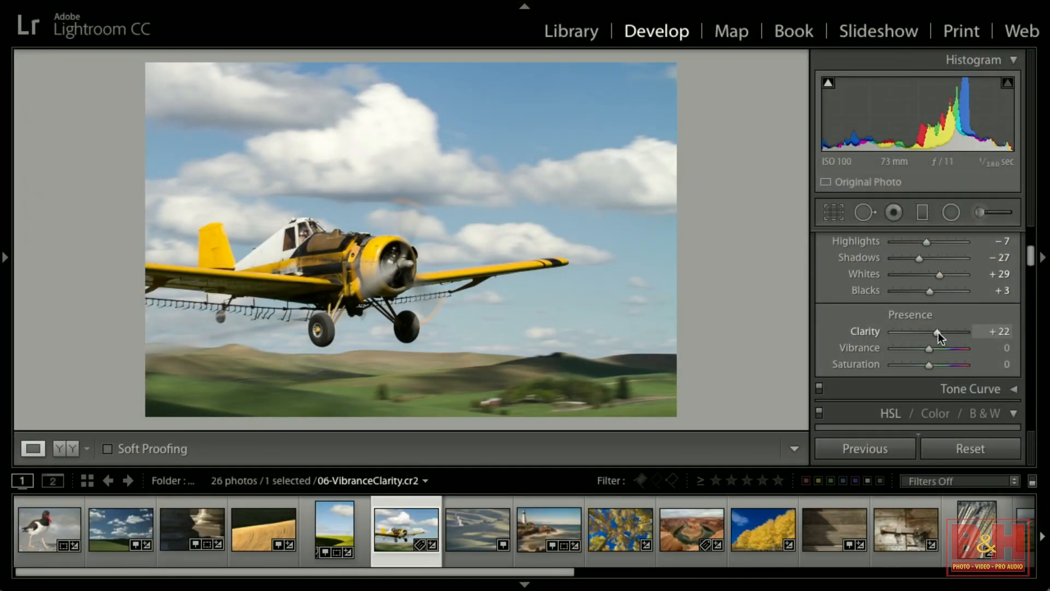
{"action": "mouse_move", "coordinate": [938, 331]}
{"action": "left_mouse_down"}
{"action": "mouse_move", "coordinate": [870, 335]}
{"action": "mouse_move", "coordinate": [986, 332]}
{"action": "mouse_move", "coordinate": [940, 333]}
{"action": "left_mouse_up"}
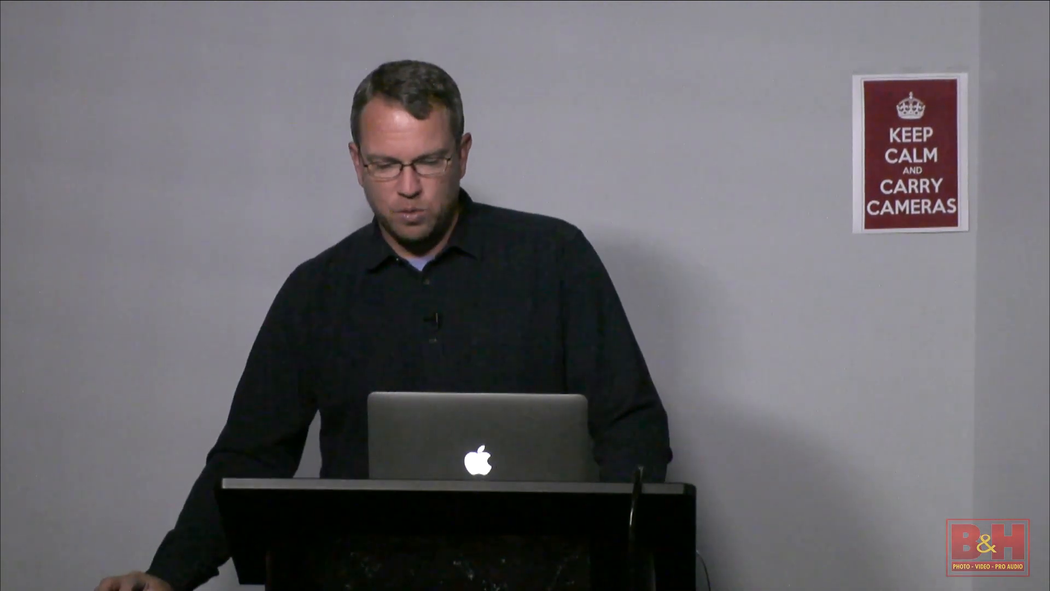
Set the airplane photo's Vibrance to +72 and lower its Saturation to −24.
{"action": "left_click_drag", "start_coordinate": [928, 365], "coordinate": [1002, 368]}
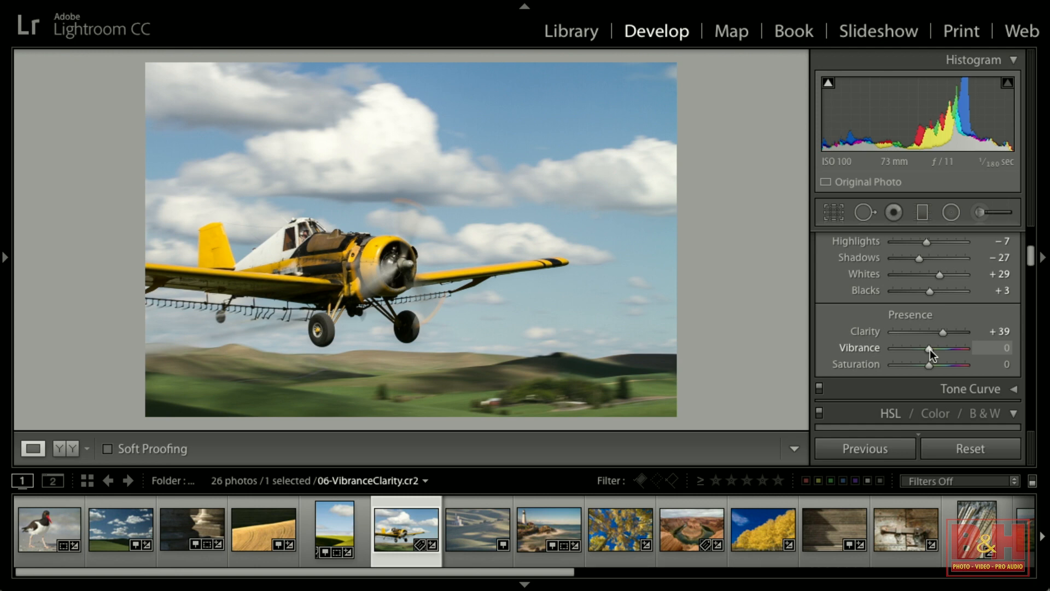
{"action": "left_click_drag", "start_coordinate": [929, 347], "coordinate": [996, 350]}
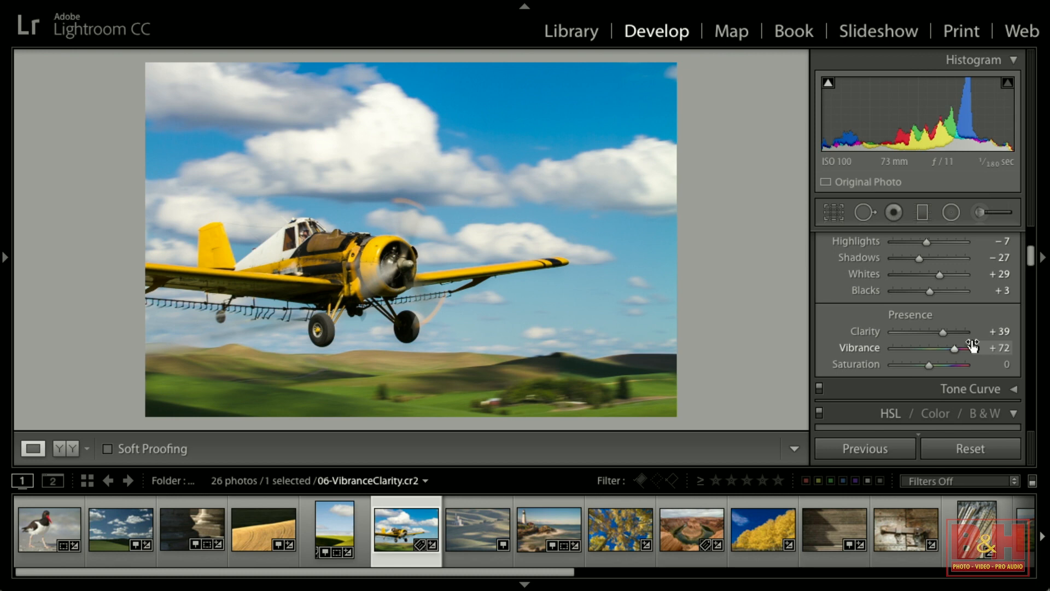
{"action": "left_click_drag", "start_coordinate": [928, 365], "coordinate": [920, 365]}
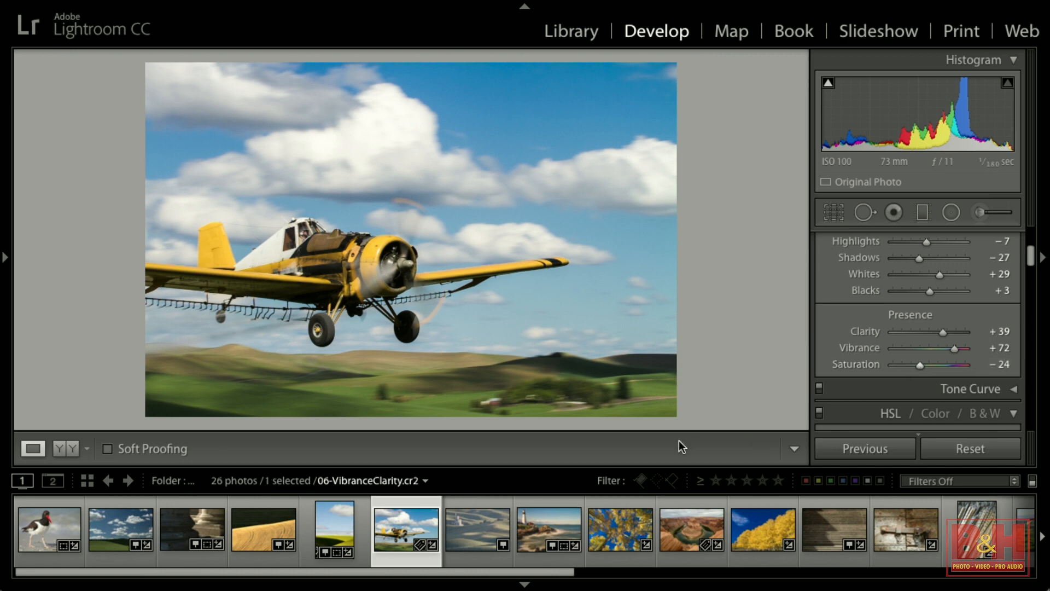
Open the 07-Dehaze photo from the filmstrip, leaving its Clarity at 0.
{"action": "left_click", "coordinate": [478, 531]}
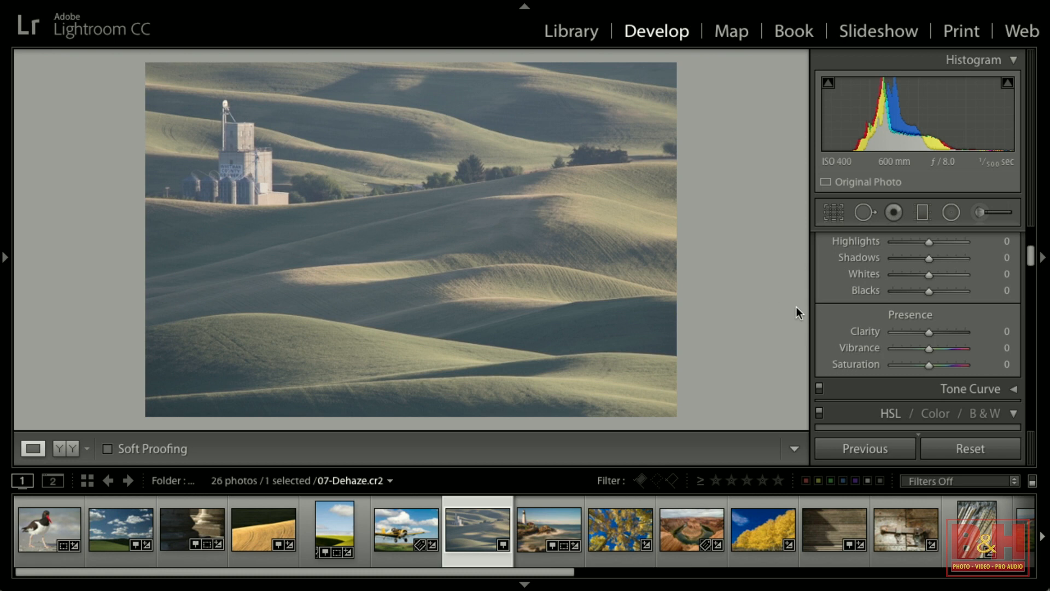
{"action": "mouse_move", "coordinate": [928, 331]}
{"action": "left_mouse_down"}
{"action": "mouse_move", "coordinate": [980, 338]}
{"action": "mouse_move", "coordinate": [929, 334]}
{"action": "left_mouse_up"}
{"action": "double_click", "coordinate": [929, 335]}
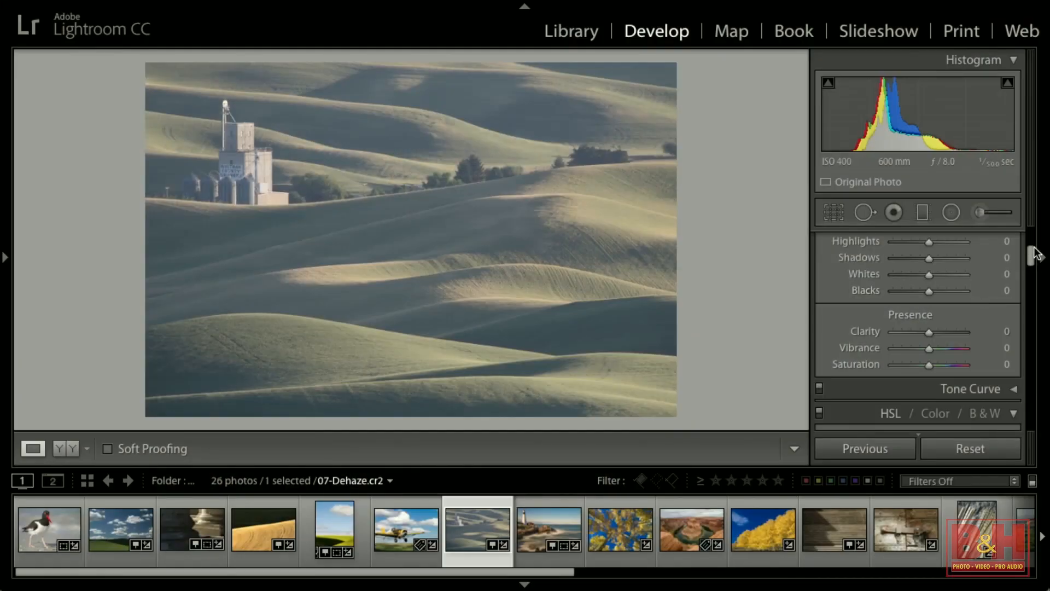
Try the Dehaze amount at +96 and −100, then settle on a strong positive Dehaze amount.
{"action": "left_click_drag", "start_coordinate": [1033, 254], "coordinate": [1033, 426]}
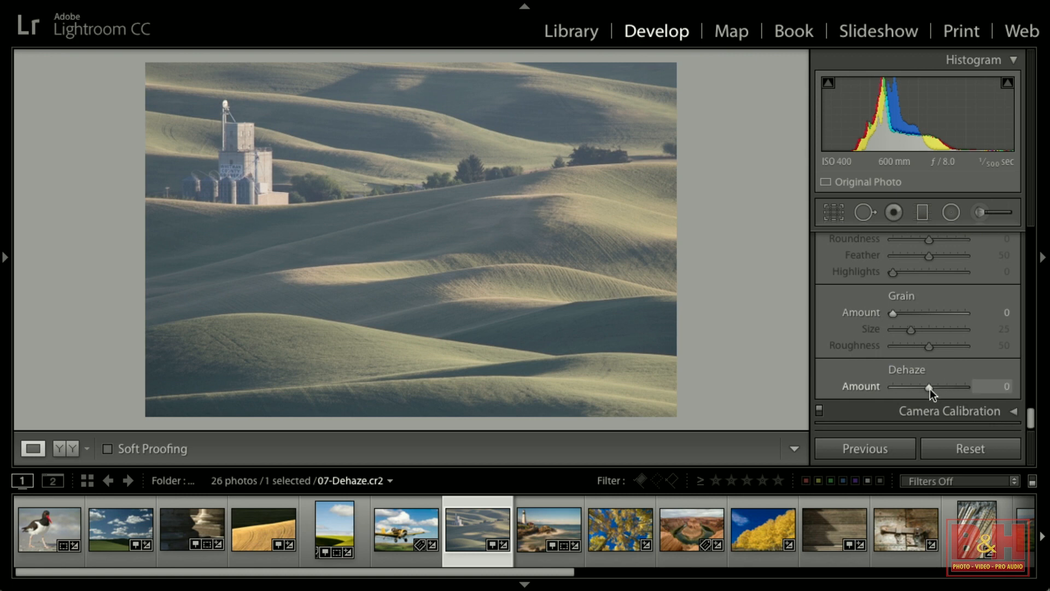
{"action": "left_click_drag", "start_coordinate": [928, 386], "coordinate": [963, 388]}
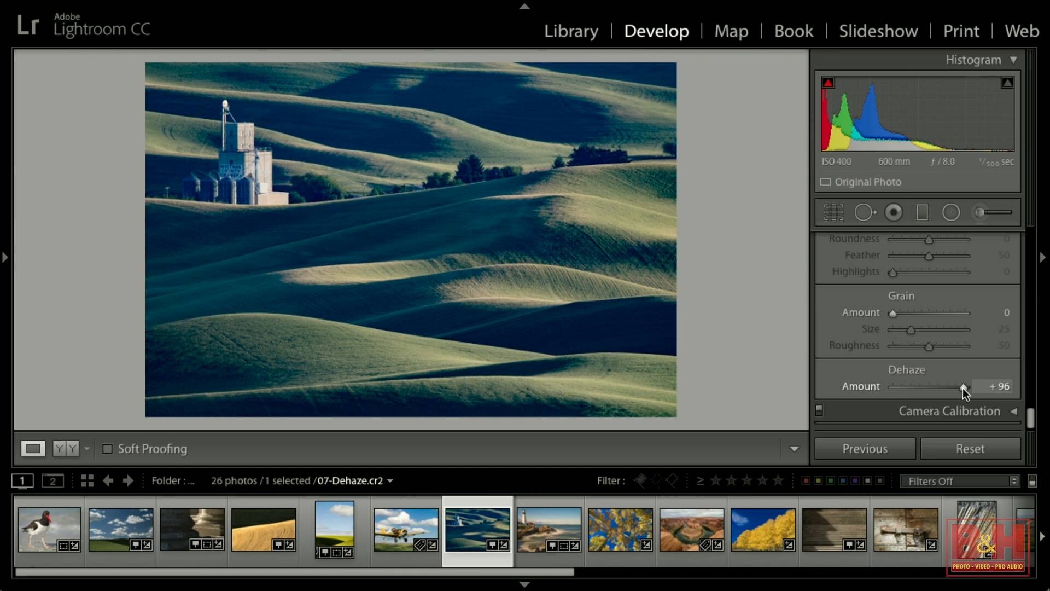
{"action": "left_click_drag", "start_coordinate": [963, 386], "coordinate": [884, 388]}
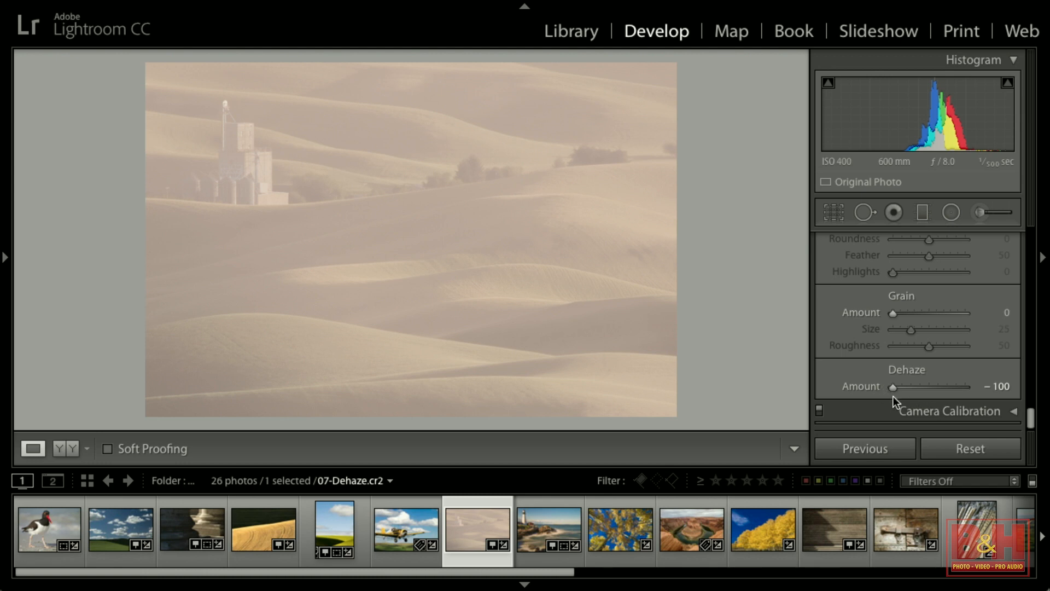
{"action": "left_click_drag", "start_coordinate": [893, 389], "coordinate": [956, 389]}
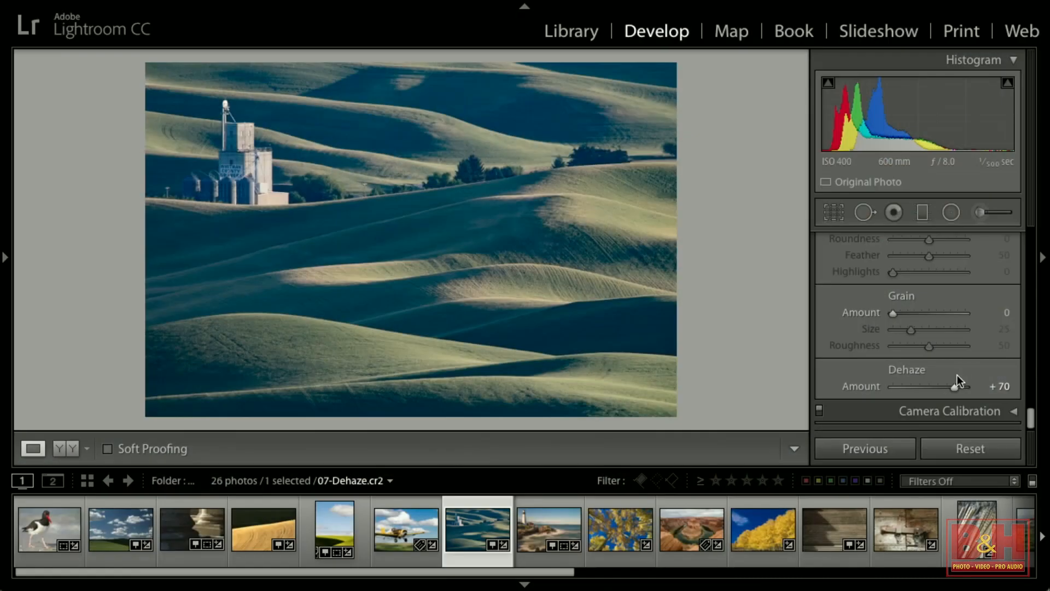
Warm the white balance Temp to 6,545.
{"action": "scroll", "coordinate": [957, 375], "scroll_direction": "up", "scroll_amount": 15}
{"action": "scroll", "coordinate": [958, 375], "scroll_direction": "up", "scroll_amount": 5}
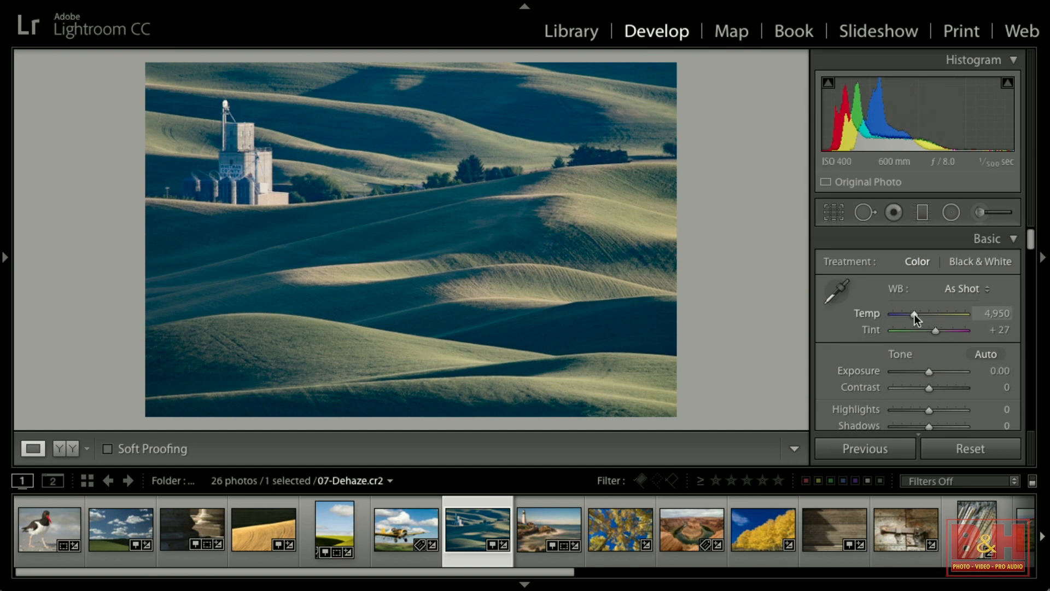
{"action": "left_click_drag", "start_coordinate": [915, 315], "coordinate": [927, 313]}
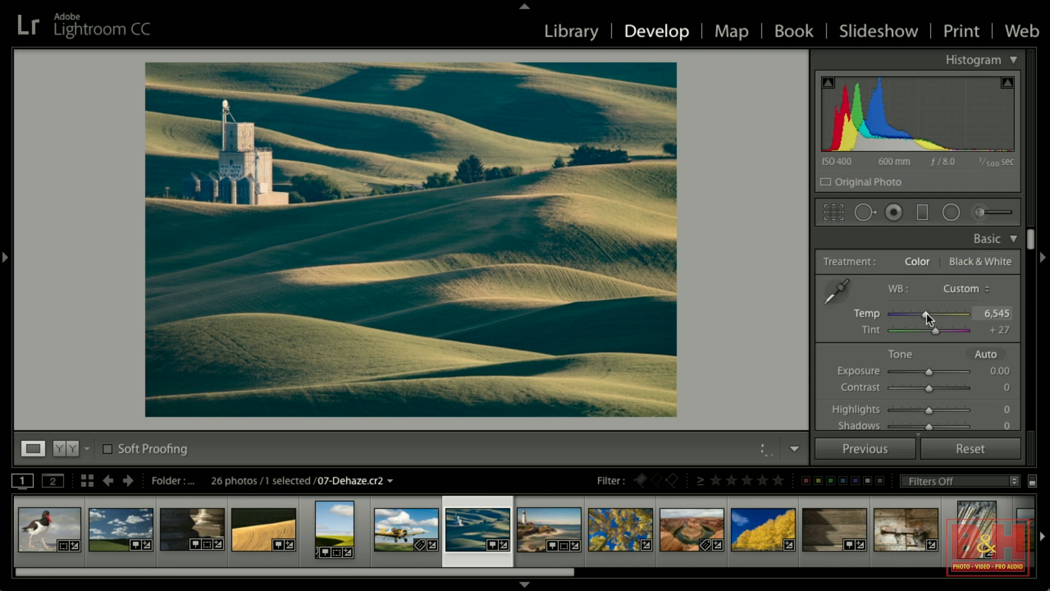
Set Clarity to +30 and Vibrance to +45 for the landscape photo.
{"action": "scroll", "coordinate": [935, 404], "scroll_direction": "down", "scroll_amount": 4}
{"action": "mouse_move", "coordinate": [929, 399]}
{"action": "left_mouse_down"}
{"action": "mouse_move", "coordinate": [938, 398]}
{"action": "mouse_move", "coordinate": [934, 415]}
{"action": "left_mouse_up"}
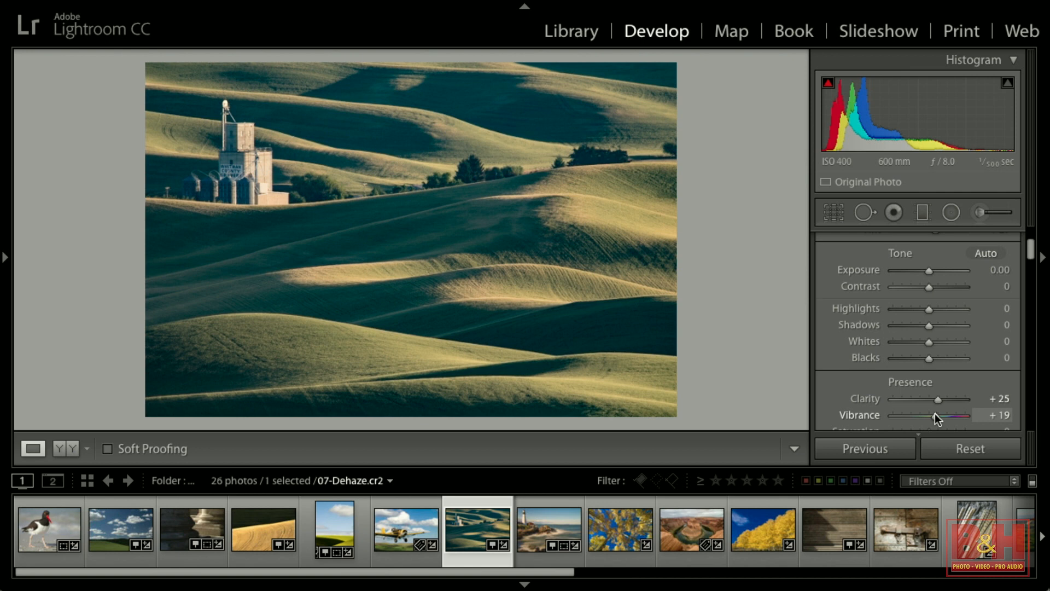
{"action": "mouse_move", "coordinate": [935, 415]}
{"action": "left_mouse_down"}
{"action": "mouse_move", "coordinate": [945, 414]}
{"action": "mouse_move", "coordinate": [939, 396]}
{"action": "left_mouse_up"}
{"action": "scroll", "coordinate": [943, 412], "scroll_direction": "down", "scroll_amount": 1}
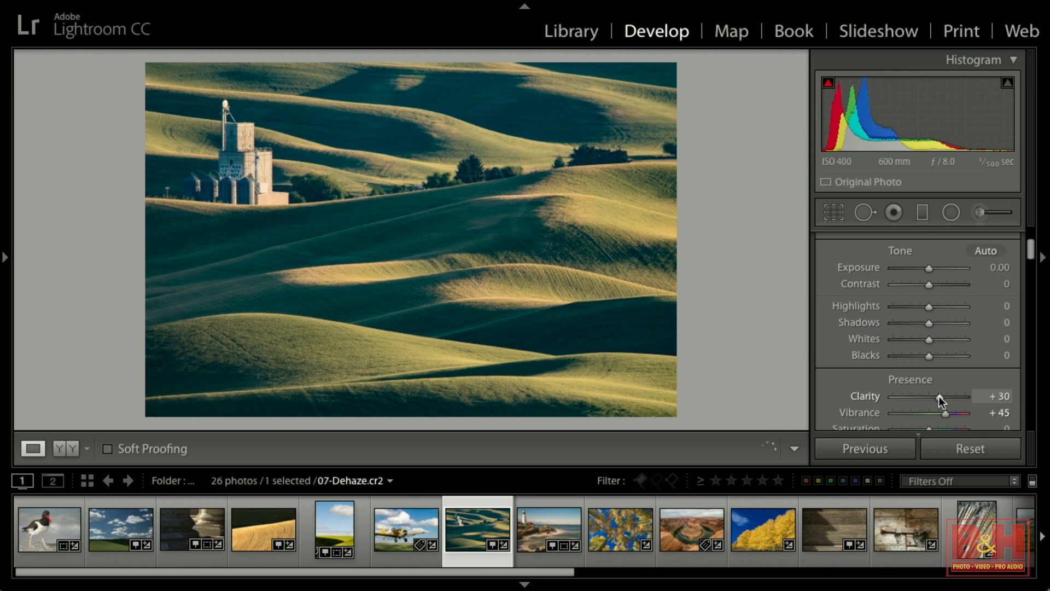
{"action": "scroll", "coordinate": [944, 321], "scroll_direction": "up", "scroll_amount": 4}
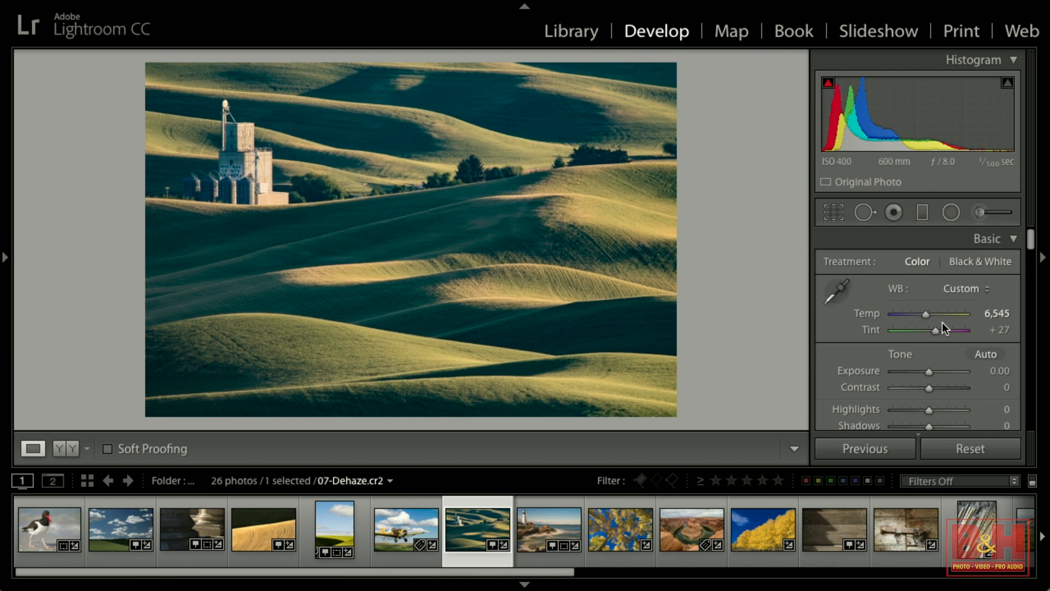
Toggle repeatedly between the before and after views to compare the edits.
{"action": "key", "text": "backslash"}
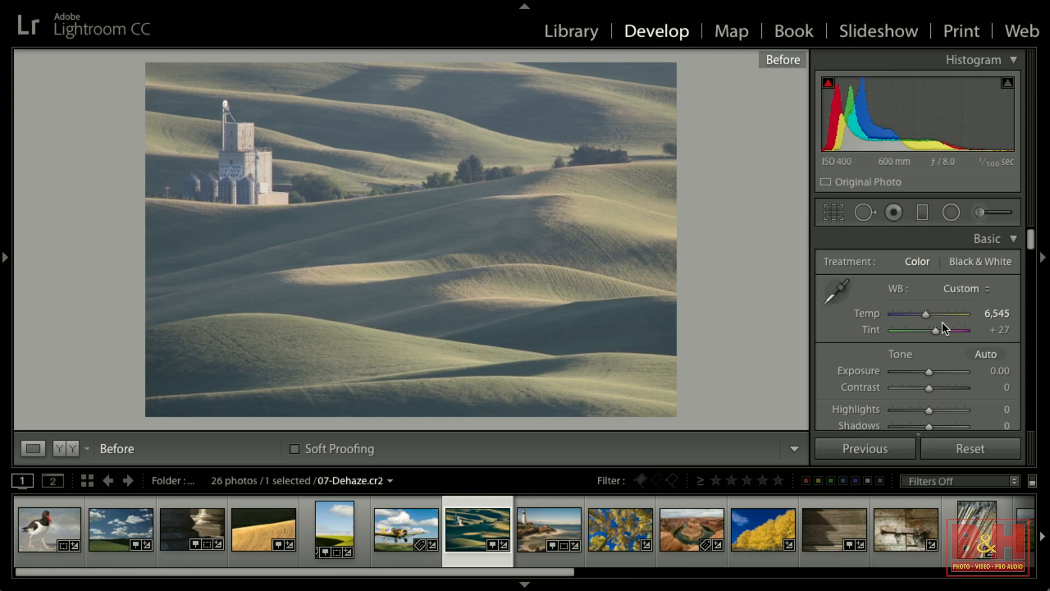
{"action": "key", "text": "backslash"}
{"action": "key", "text": "backslash"}
{"action": "key", "text": "backslash"}
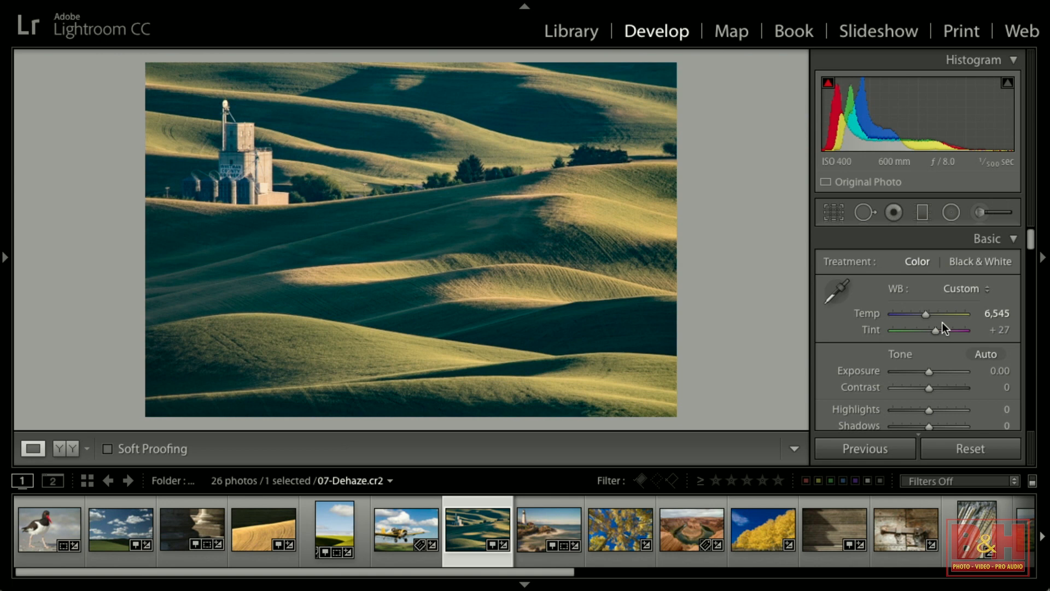
{"action": "key", "text": "backslash"}
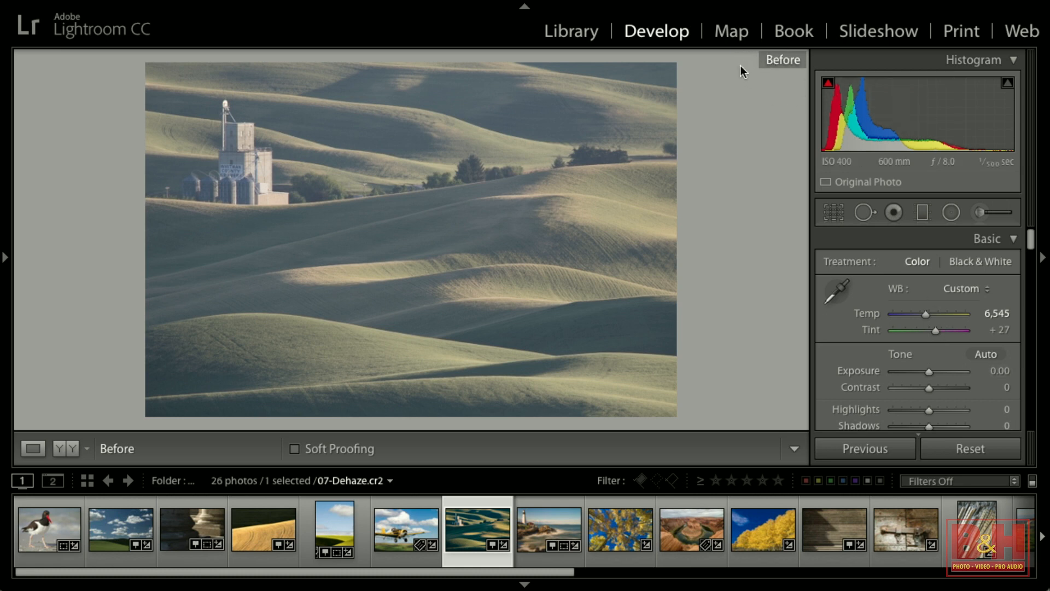
{"action": "key", "text": "backslash"}
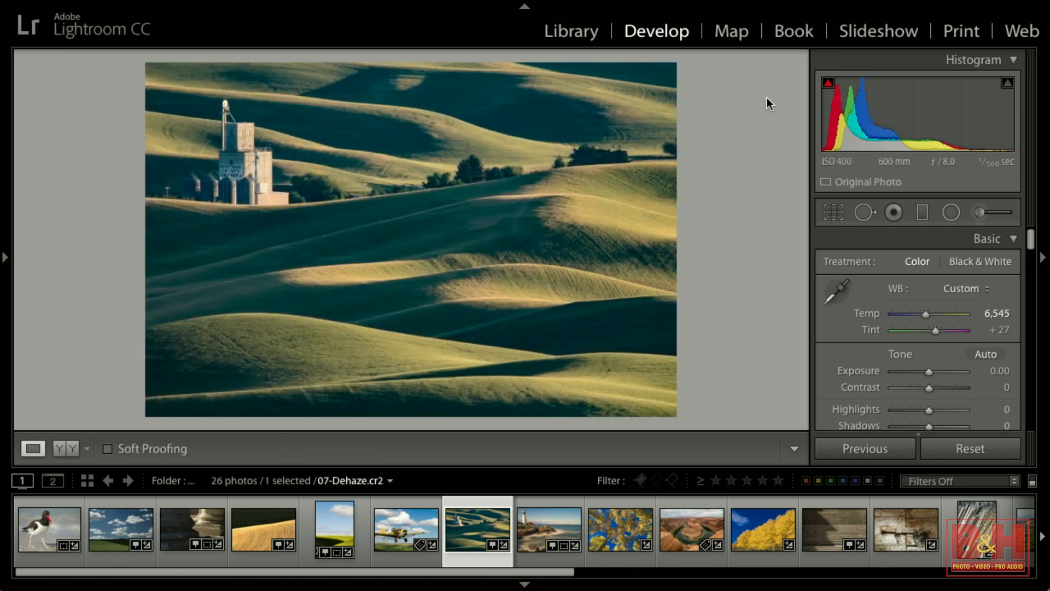
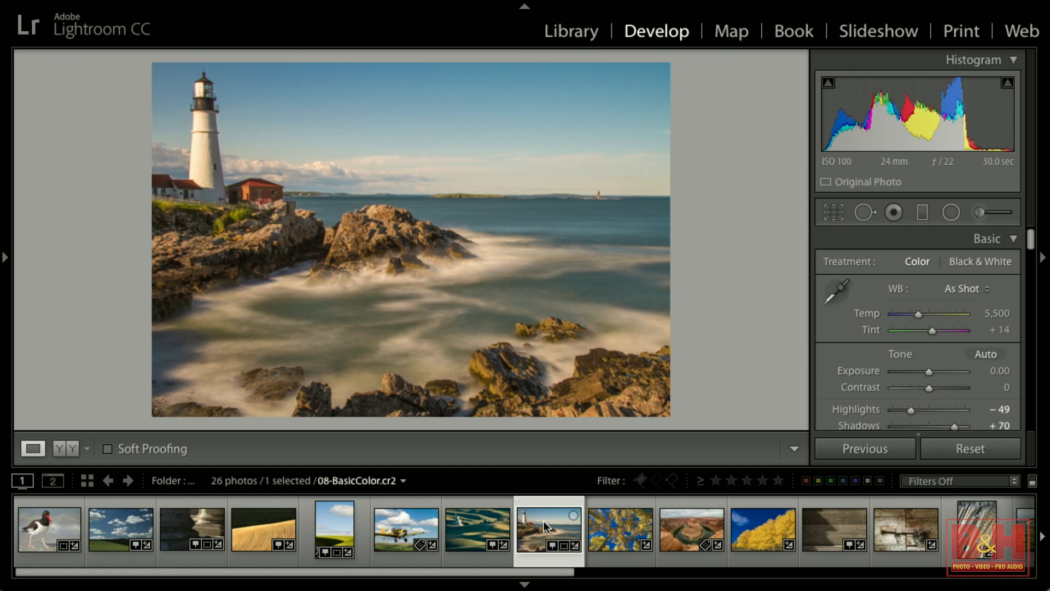
Try the white balance presets, picking Tungsten and then Fluorescent from the WB menu.
{"action": "mouse_move", "coordinate": [917, 314]}
{"action": "left_mouse_down"}
{"action": "mouse_move", "coordinate": [937, 313]}
{"action": "mouse_move", "coordinate": [904, 313]}
{"action": "mouse_move", "coordinate": [913, 312]}
{"action": "left_mouse_up"}
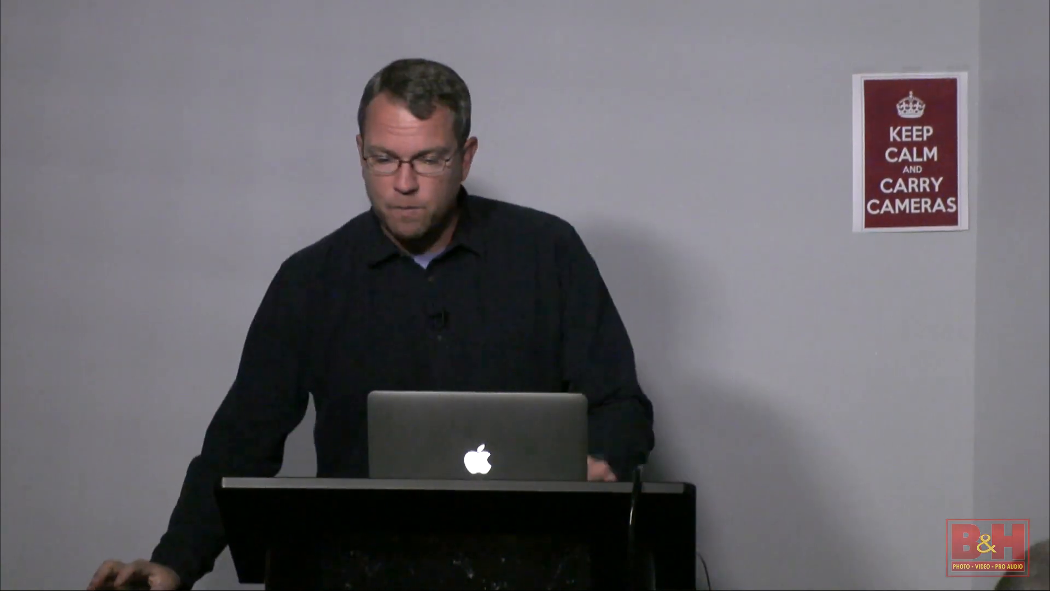
{"action": "left_click", "coordinate": [977, 289]}
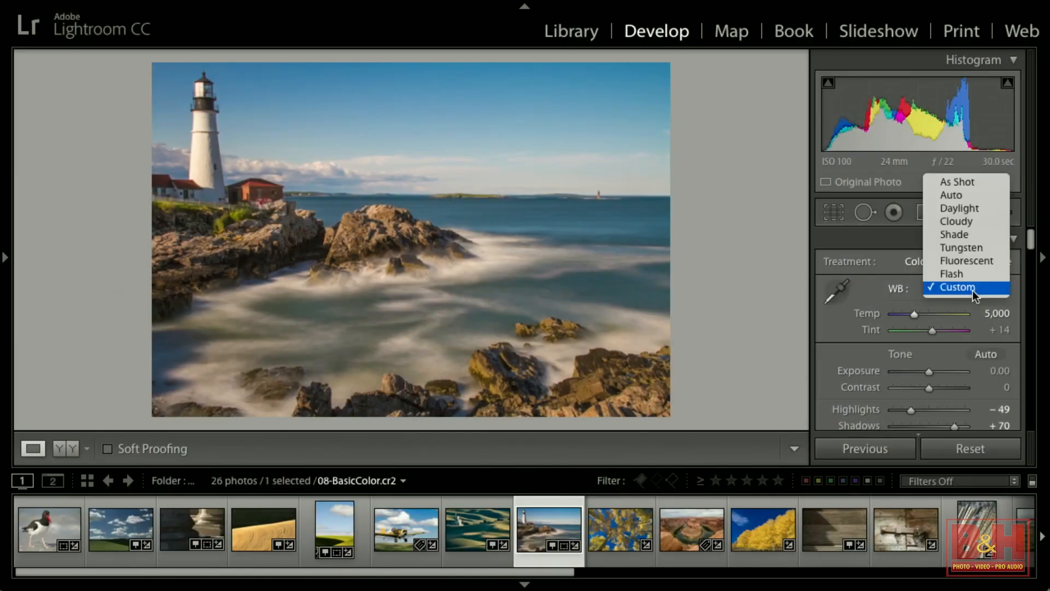
{"action": "left_click", "coordinate": [976, 249]}
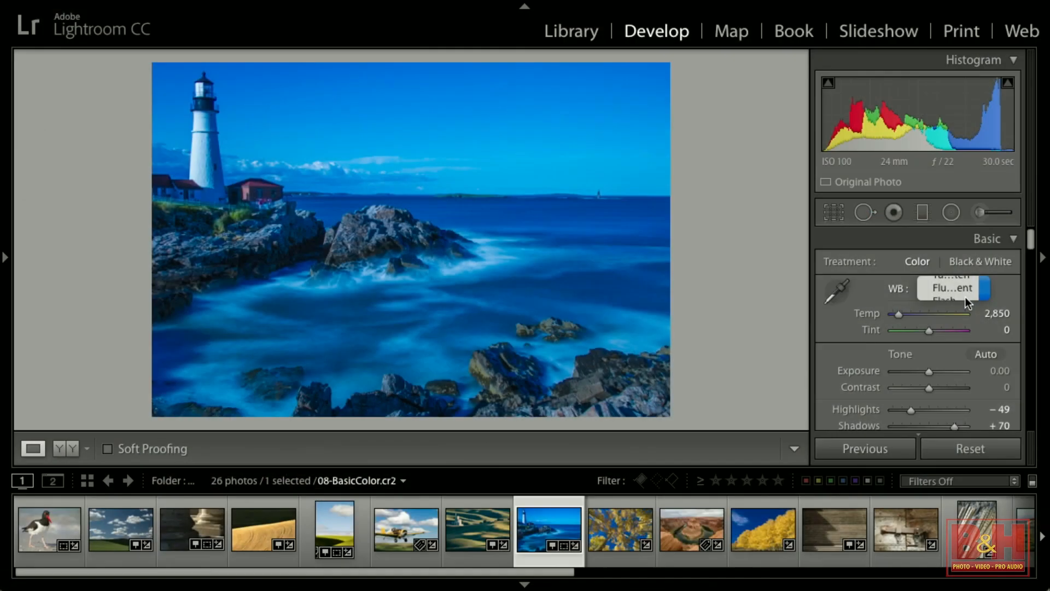
{"action": "left_click", "coordinate": [965, 296]}
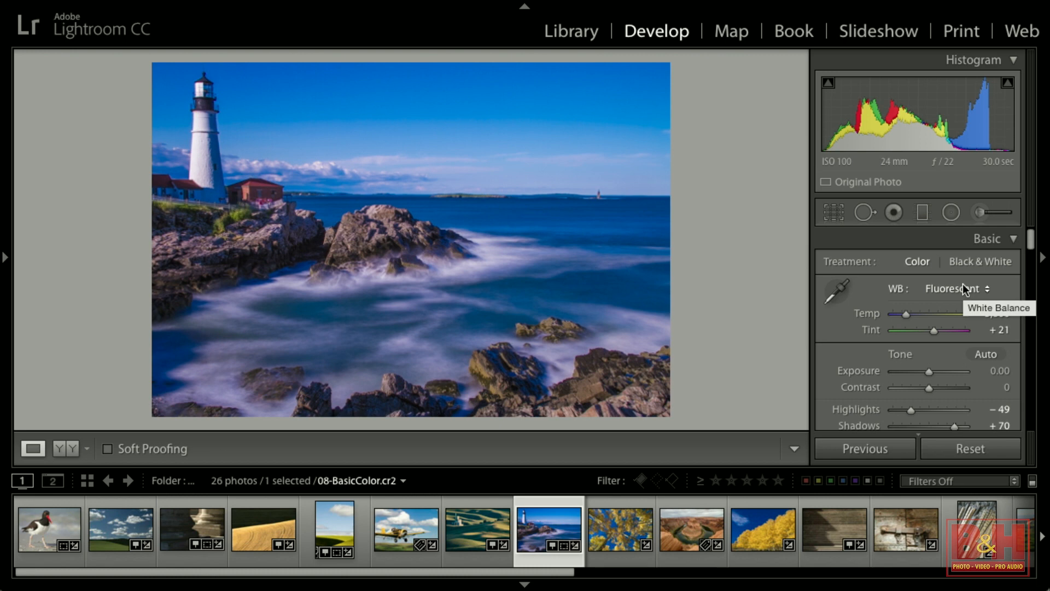
Sample white balance with the White Balance eyedropper on the blue sky, then on the red house.
{"action": "left_click", "coordinate": [839, 289]}
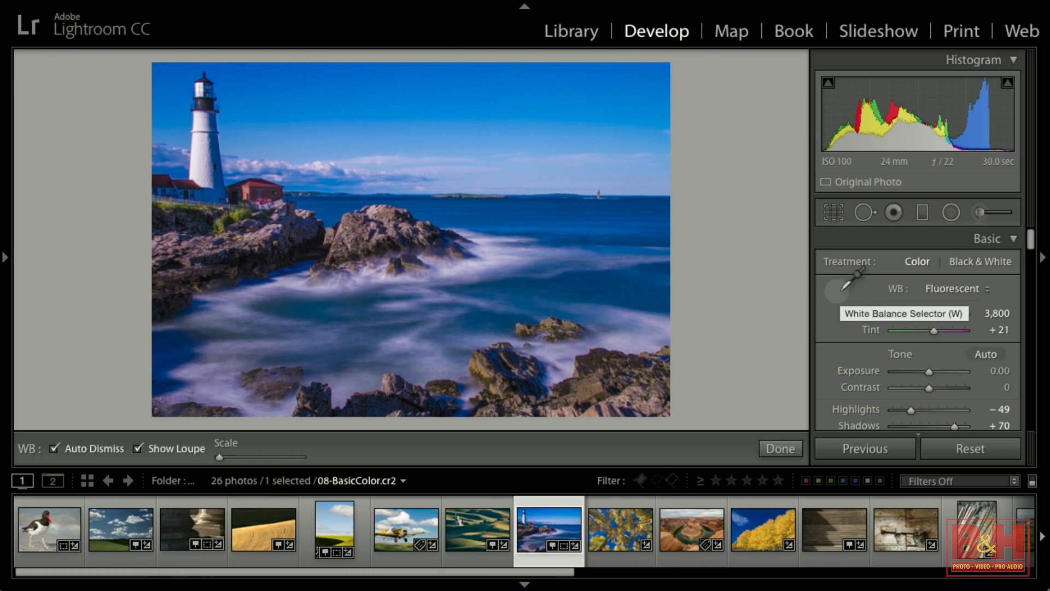
{"action": "left_click", "coordinate": [277, 91]}
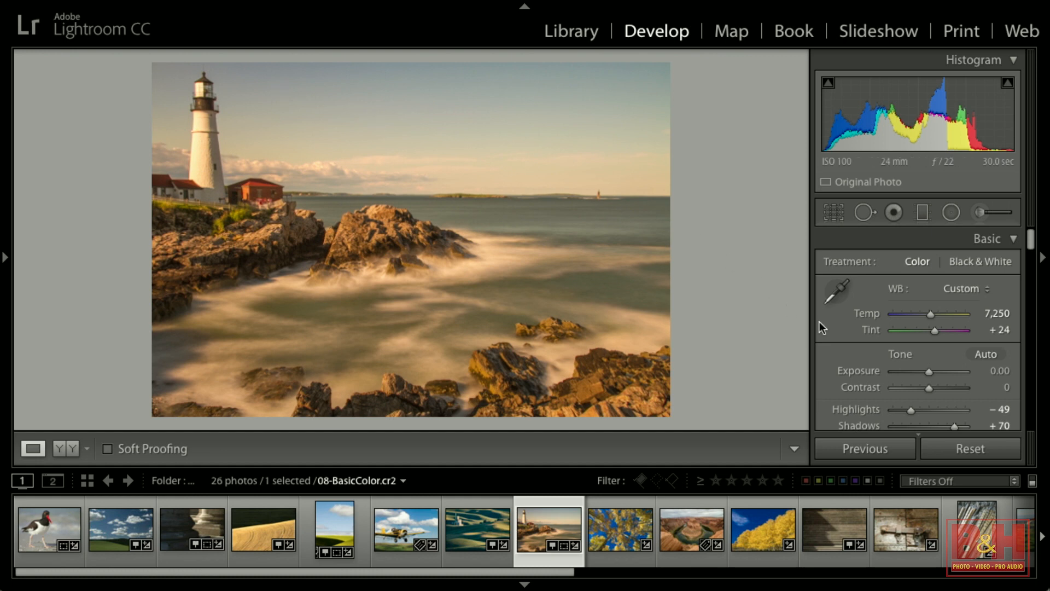
{"action": "left_click", "coordinate": [832, 296]}
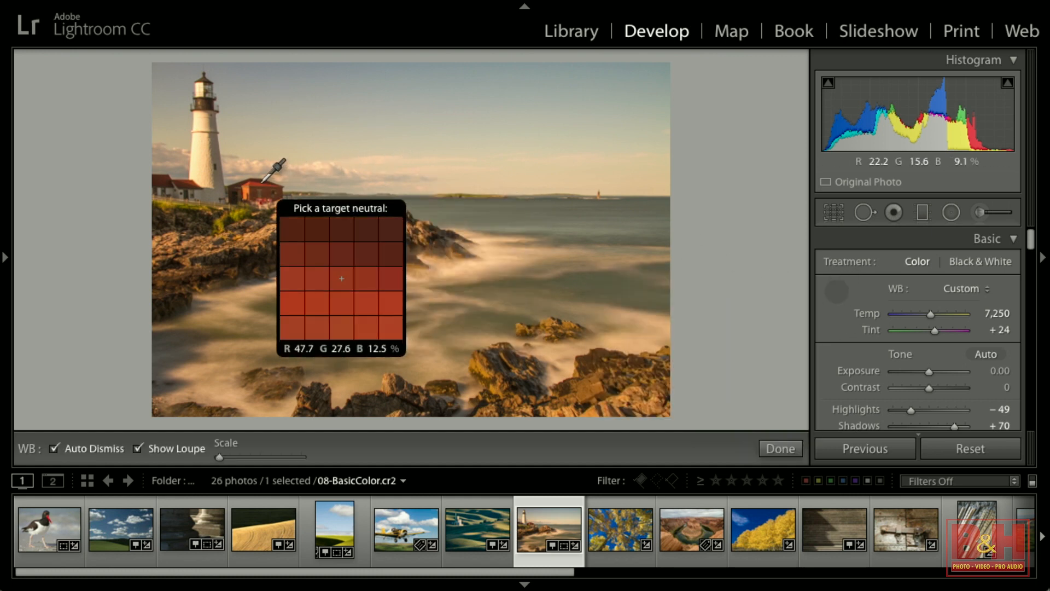
{"action": "left_click", "coordinate": [257, 191]}
Sample white balance with the eyedropper on the foreground rocks and then on the water's edge.
{"action": "left_click", "coordinate": [836, 290]}
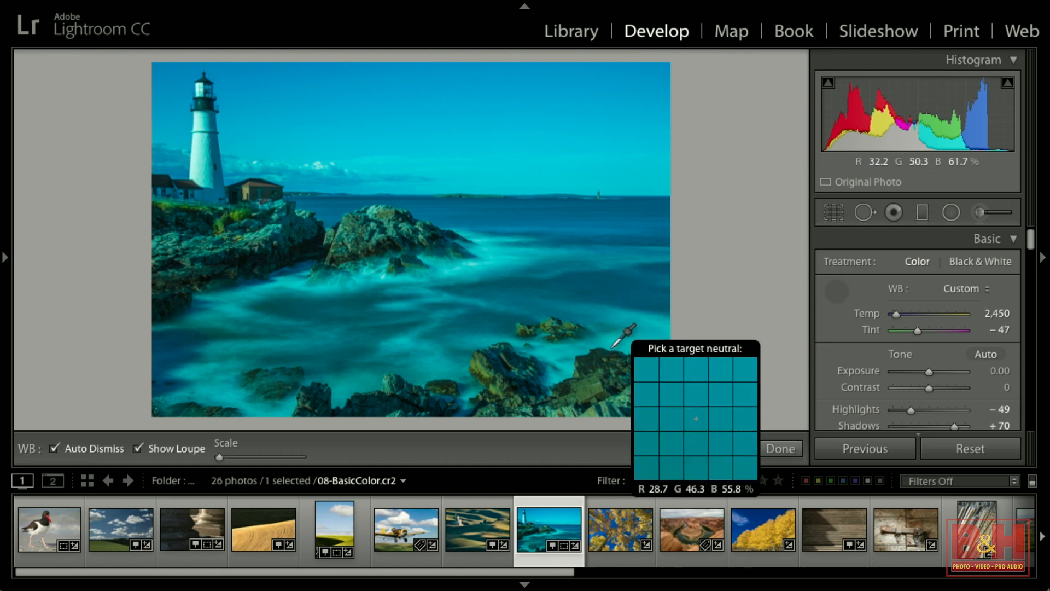
{"action": "left_click", "coordinate": [616, 365]}
{"action": "left_click", "coordinate": [835, 295]}
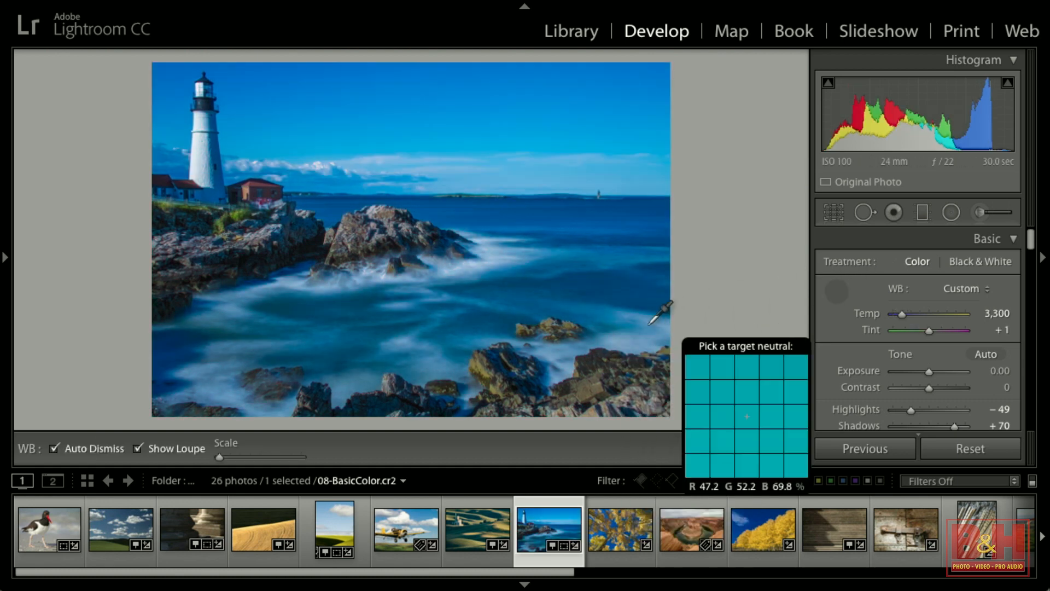
{"action": "left_click", "coordinate": [638, 322]}
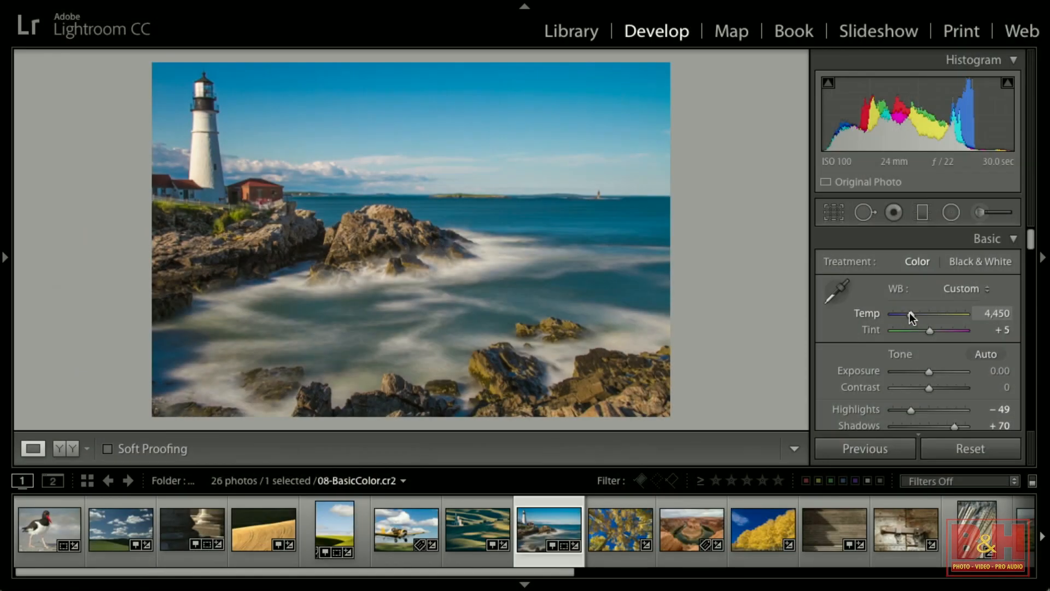
Drag Temp to its extremes of 50,000 and 2,000, then set it to 6,238.
{"action": "left_click_drag", "start_coordinate": [910, 312], "coordinate": [913, 313]}
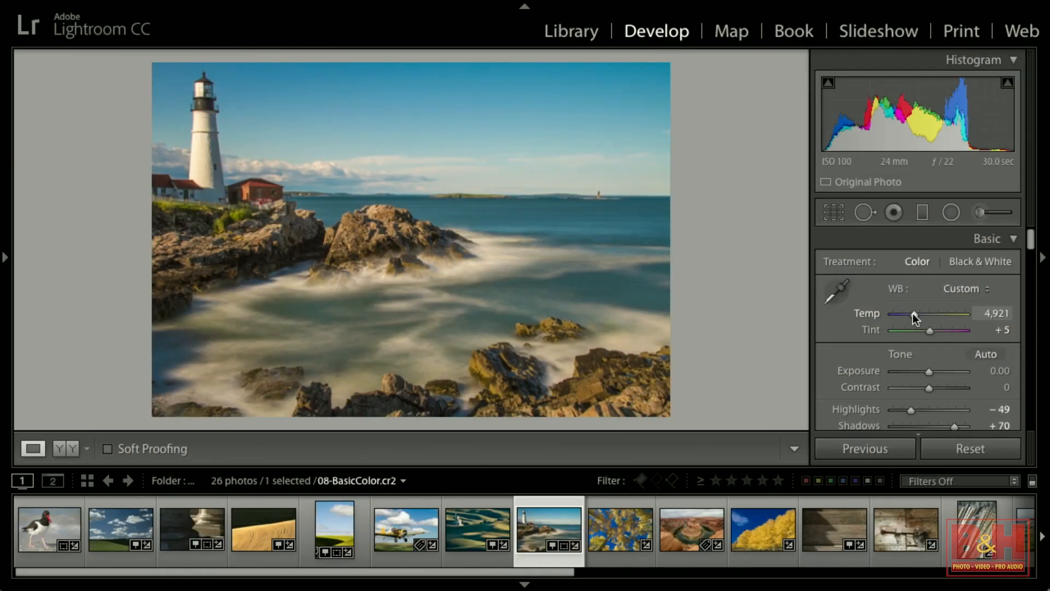
{"action": "left_click_drag", "start_coordinate": [912, 313], "coordinate": [968, 309]}
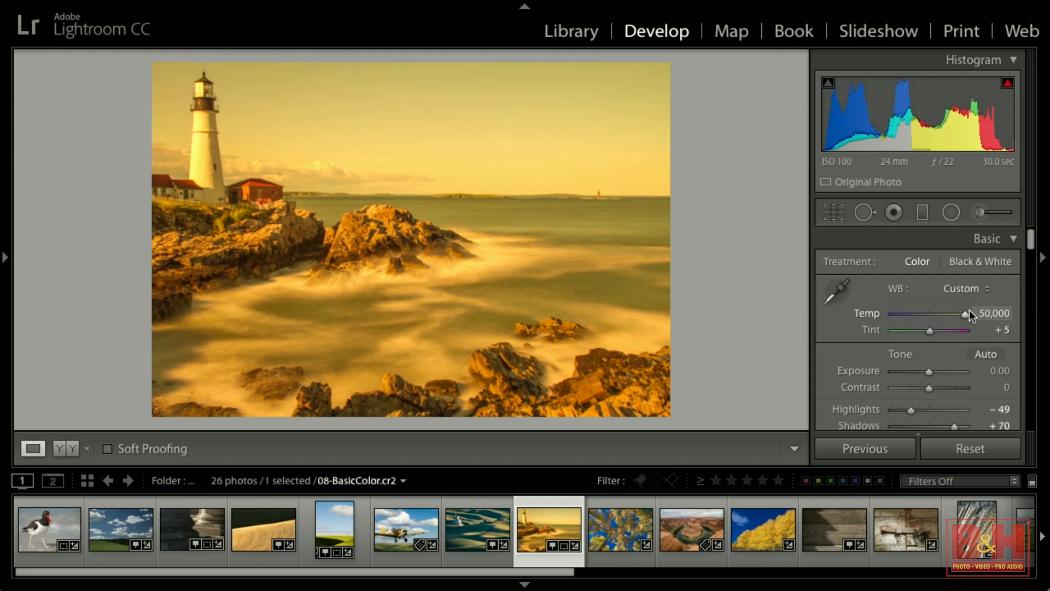
{"action": "left_click_drag", "start_coordinate": [969, 309], "coordinate": [882, 310]}
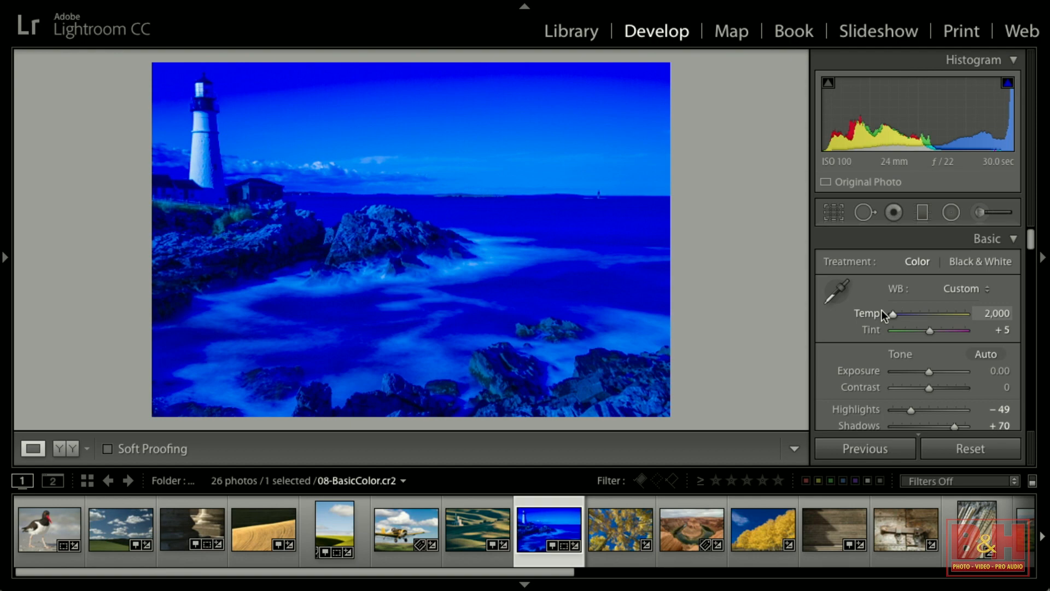
{"action": "left_click_drag", "start_coordinate": [881, 309], "coordinate": [945, 312]}
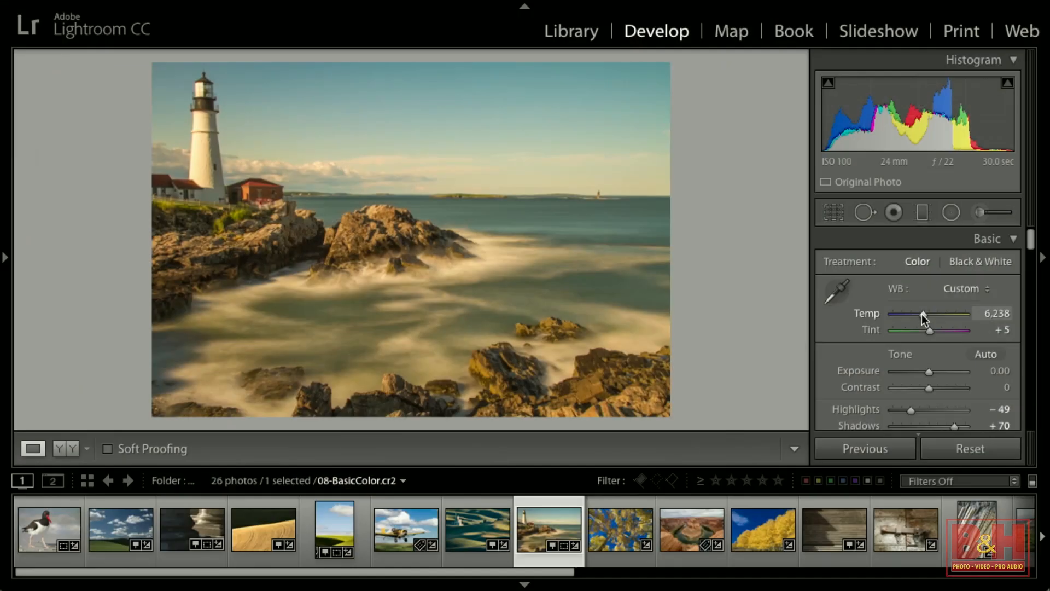
Push Tint to +150 to show the magenta shift, then set Tint to −5.
{"action": "scroll", "coordinate": [928, 331], "scroll_direction": "down", "scroll_amount": 1}
{"action": "left_click_drag", "start_coordinate": [929, 309], "coordinate": [983, 309]}
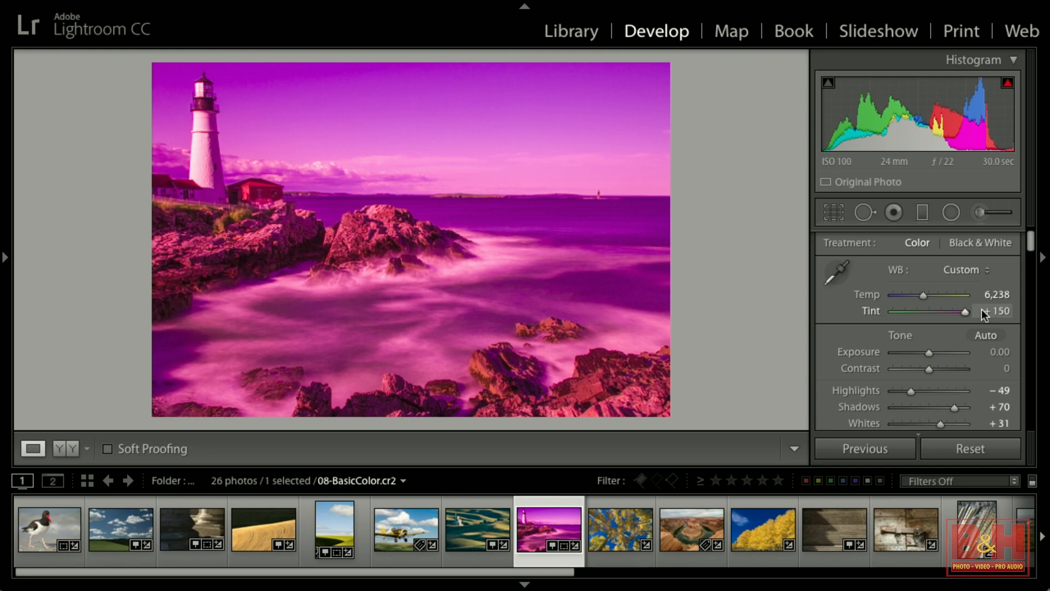
{"action": "left_click_drag", "start_coordinate": [983, 313], "coordinate": [930, 316]}
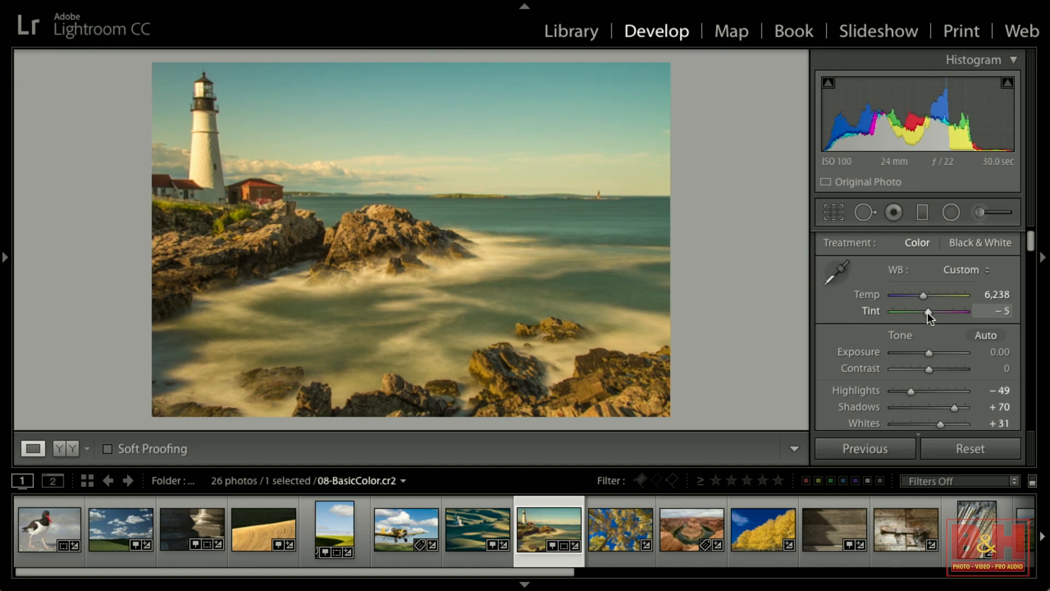
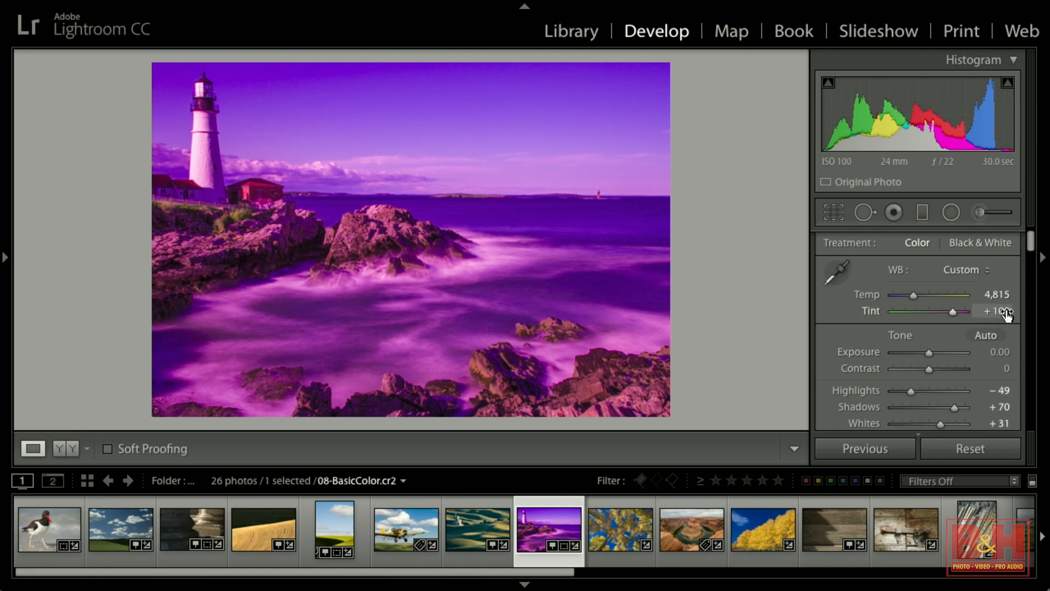
Step the Tint value down in small and large increments to −8.
{"action": "left_click", "coordinate": [1001, 311]}
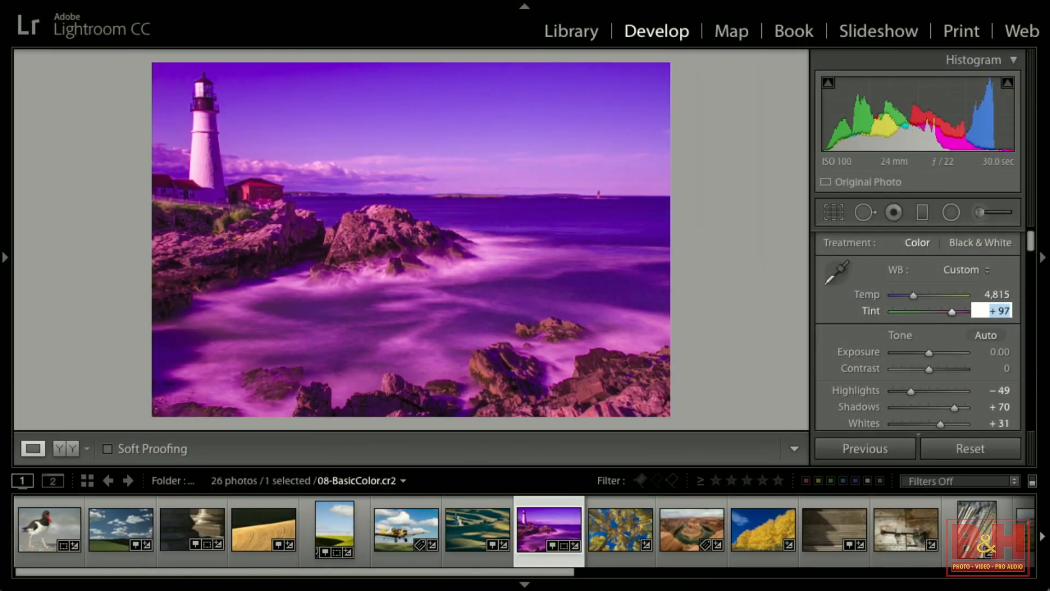
{"action": "key", "text": "Down"}
{"action": "key", "text": "Down"}
{"action": "key", "text": "Down"}
{"action": "key", "text": "Down"}
{"action": "key", "text": "Down"}
{"action": "key", "text": "Down"}
{"action": "key", "text": "Down"}
{"action": "key", "text": "Down"}
{"action": "key", "text": "Down"}
{"action": "key", "text": "Down"}
{"action": "key", "text": "Down"}
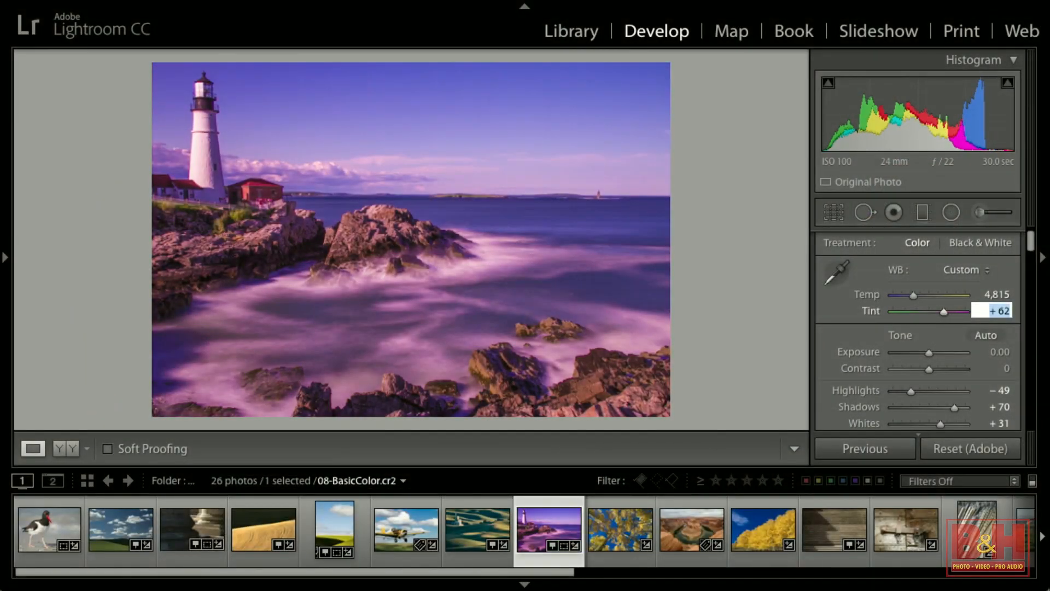
{"action": "key", "text": "shift+Down"}
{"action": "key", "text": "shift+Down"}
{"action": "key", "text": "shift+Down"}
{"action": "key", "text": "shift+Down"}
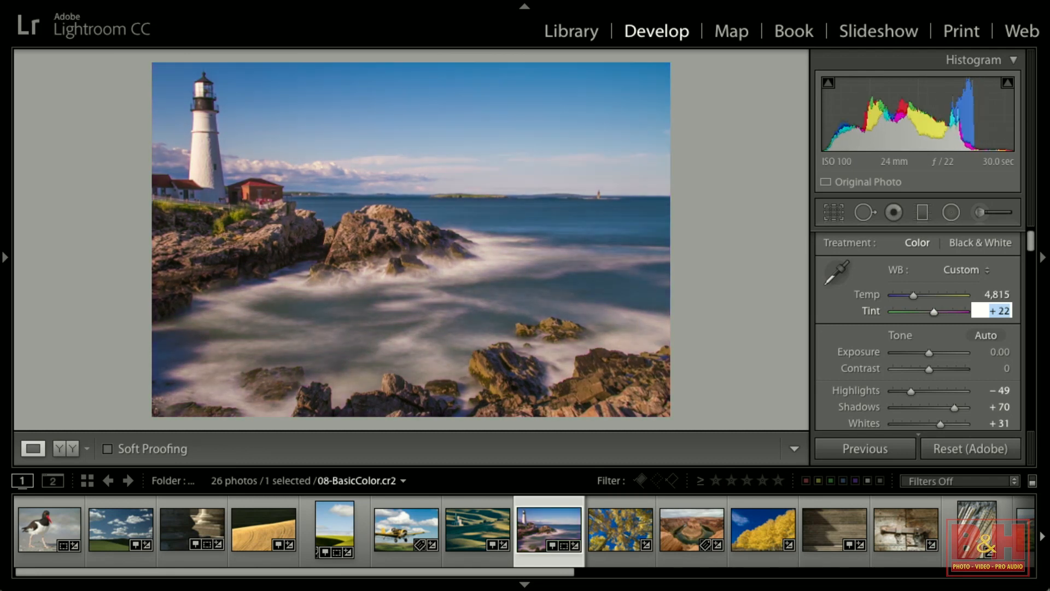
{"action": "key", "text": "shift+Down"}
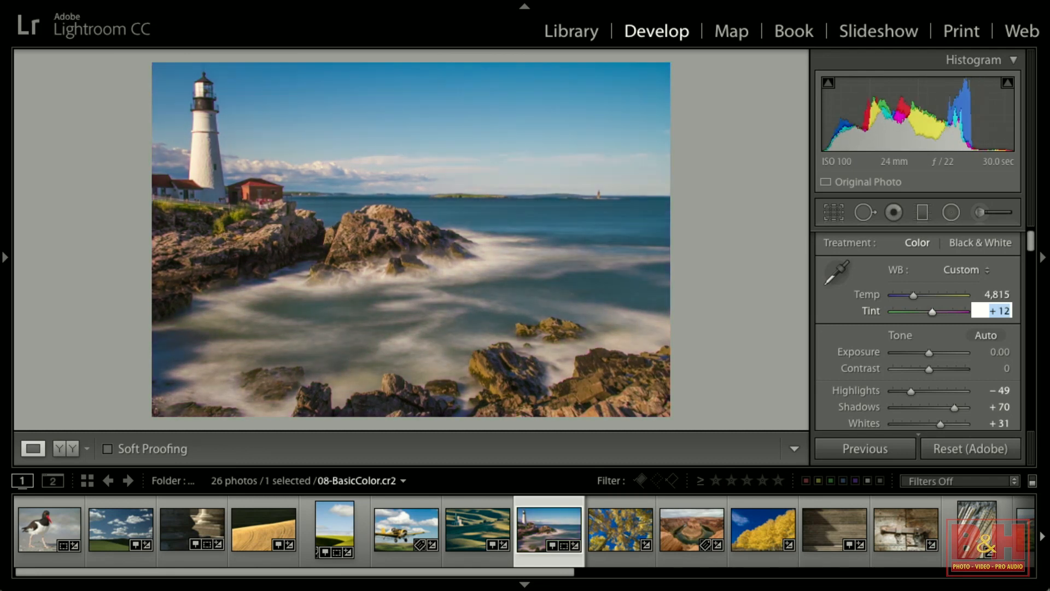
{"action": "key", "text": "shift+Down"}
{"action": "key", "text": "shift+Down"}
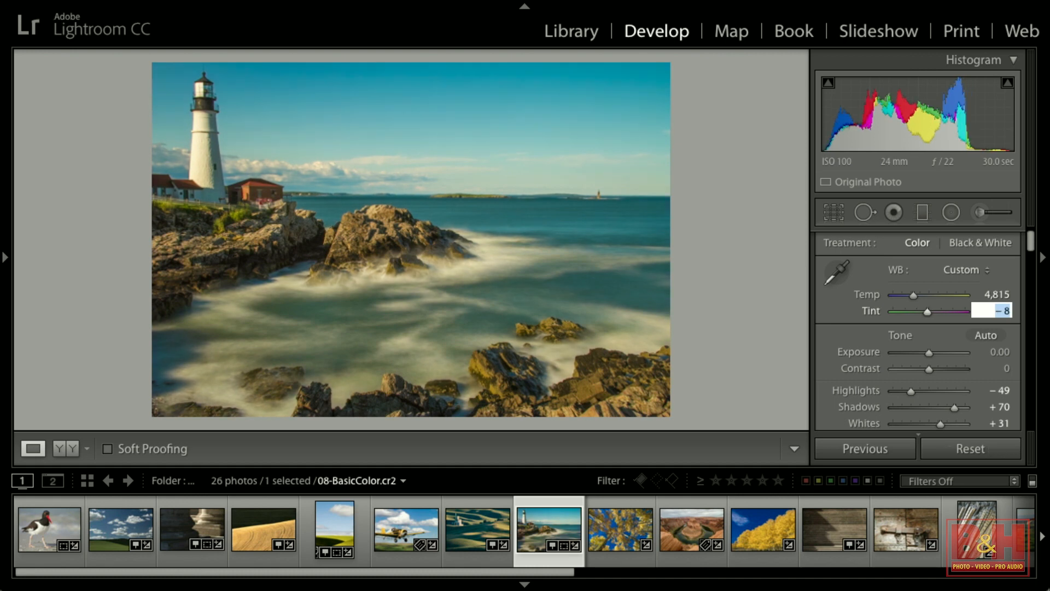
Raise Tint back up in large increments, then settle it at +13.
{"action": "key", "text": "shift"}
{"action": "key", "text": "shift+Up"}
{"action": "key", "text": "shift+Up"}
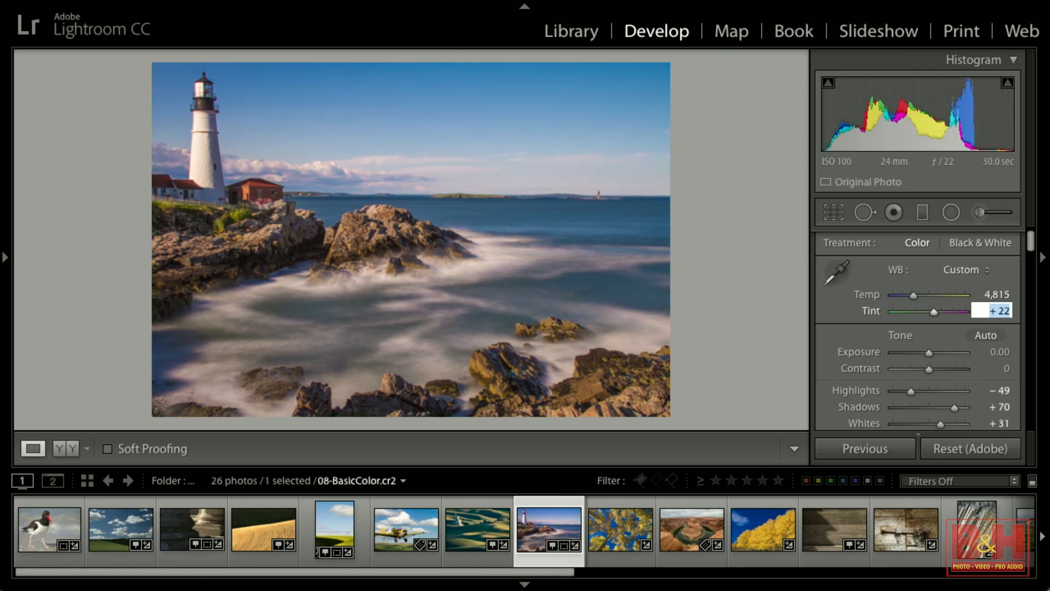
{"action": "key", "text": "shift+Up"}
{"action": "key", "text": "Down"}
{"action": "key", "text": "Down"}
{"action": "key", "text": "Down"}
{"action": "key", "text": "Down"}
{"action": "key", "text": "Down"}
{"action": "key", "text": "Down"}
{"action": "key", "text": "Down"}
{"action": "key", "text": "Down"}
{"action": "key", "text": "Down"}
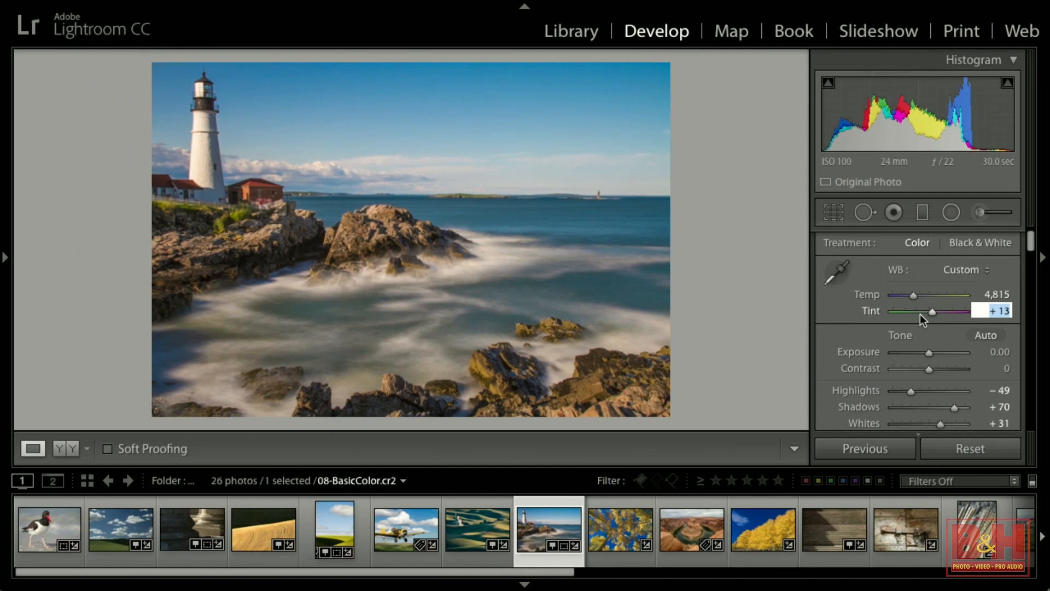
Open the aspen trees photo and set its Temp to 5,670.
{"action": "left_click", "coordinate": [620, 523]}
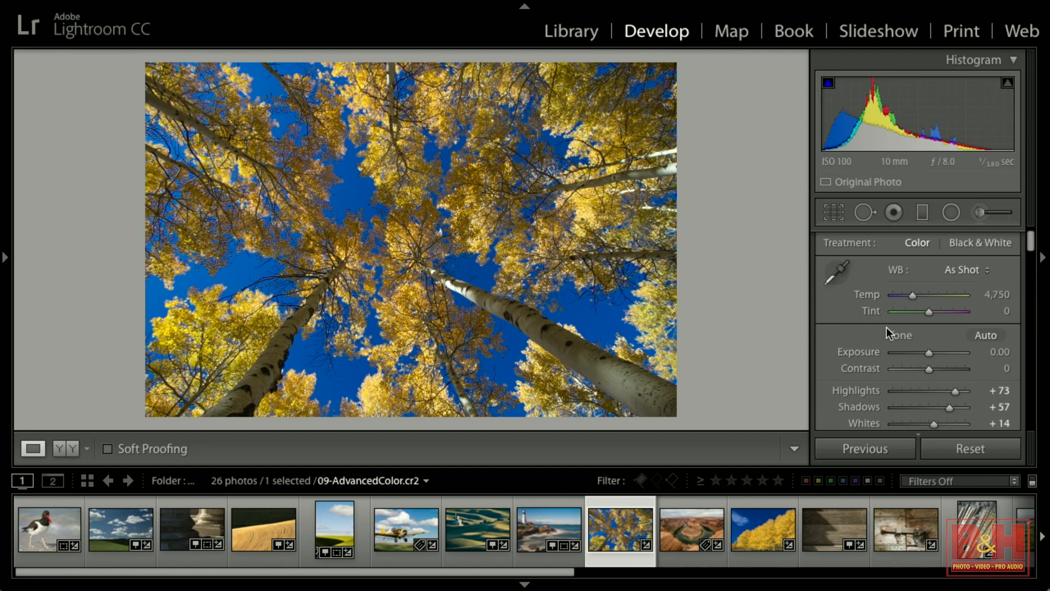
{"action": "left_click", "coordinate": [912, 295]}
{"action": "left_click_drag", "start_coordinate": [911, 296], "coordinate": [919, 296]}
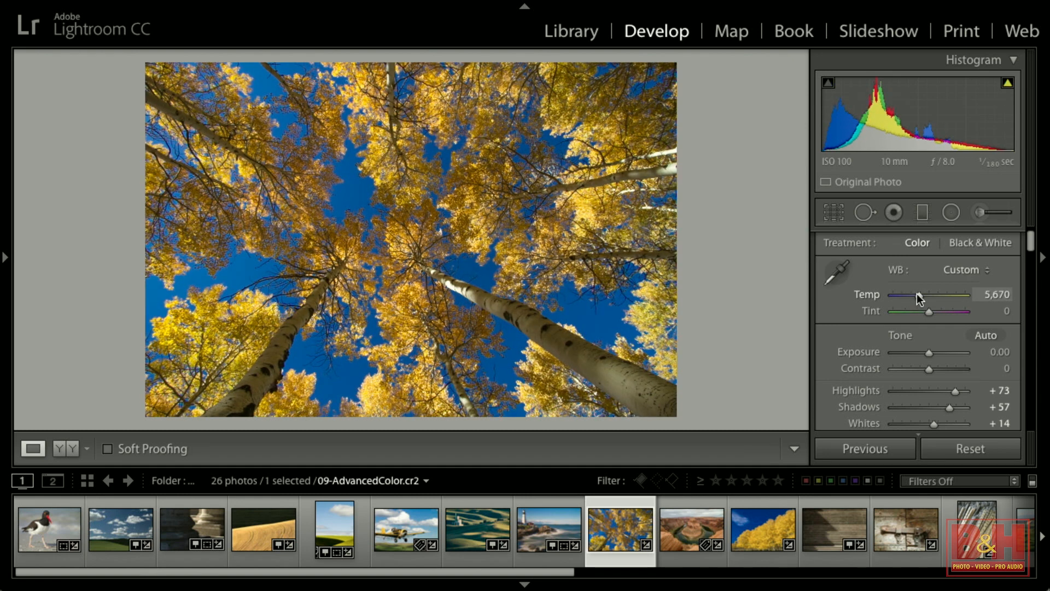
Collapse the Histogram panel to make room for the HSL controls.
{"action": "scroll", "coordinate": [936, 368], "scroll_direction": "down", "scroll_amount": 3}
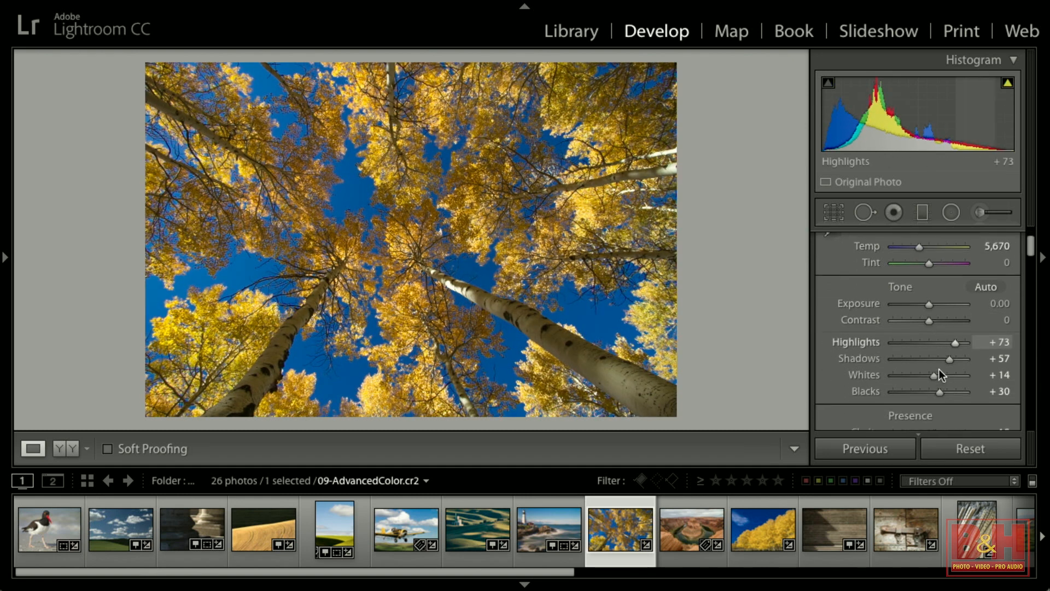
{"action": "left_click_drag", "start_coordinate": [929, 401], "coordinate": [932, 402]}
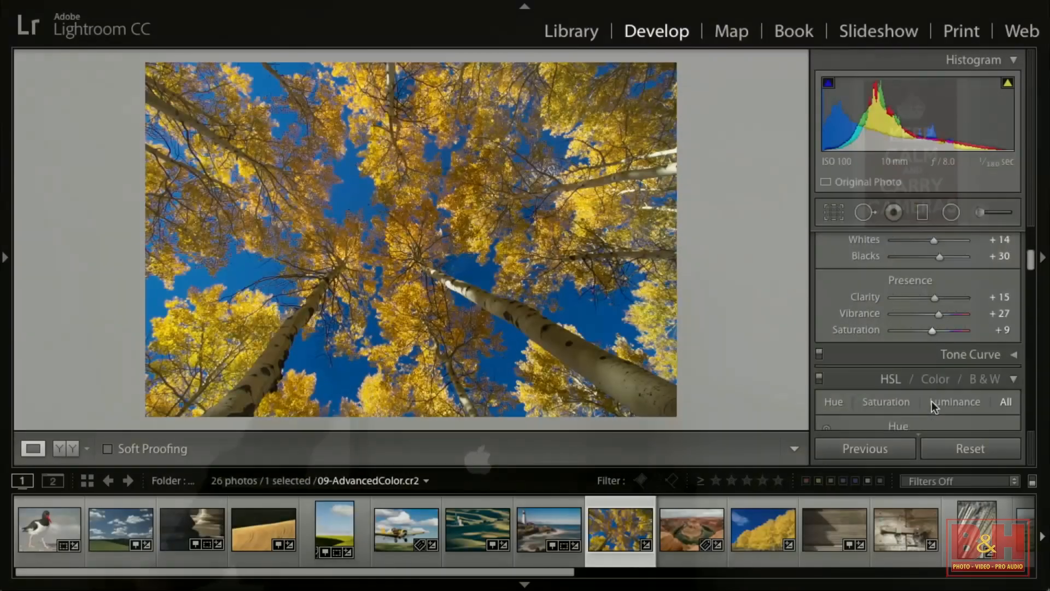
{"action": "scroll", "coordinate": [931, 402], "scroll_direction": "down", "scroll_amount": 3}
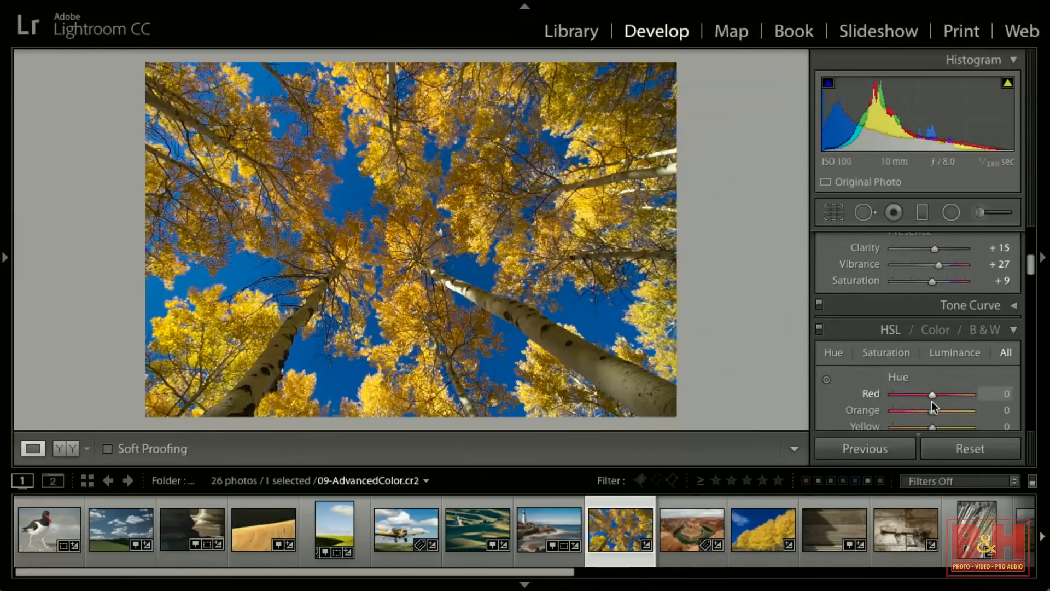
{"action": "left_click", "coordinate": [942, 61]}
Examine the HSL / Color panel's HSL and Color views and its Hue, Saturation, Luminance and All tabs.
{"action": "scroll", "coordinate": [962, 181], "scroll_direction": "down", "scroll_amount": 2}
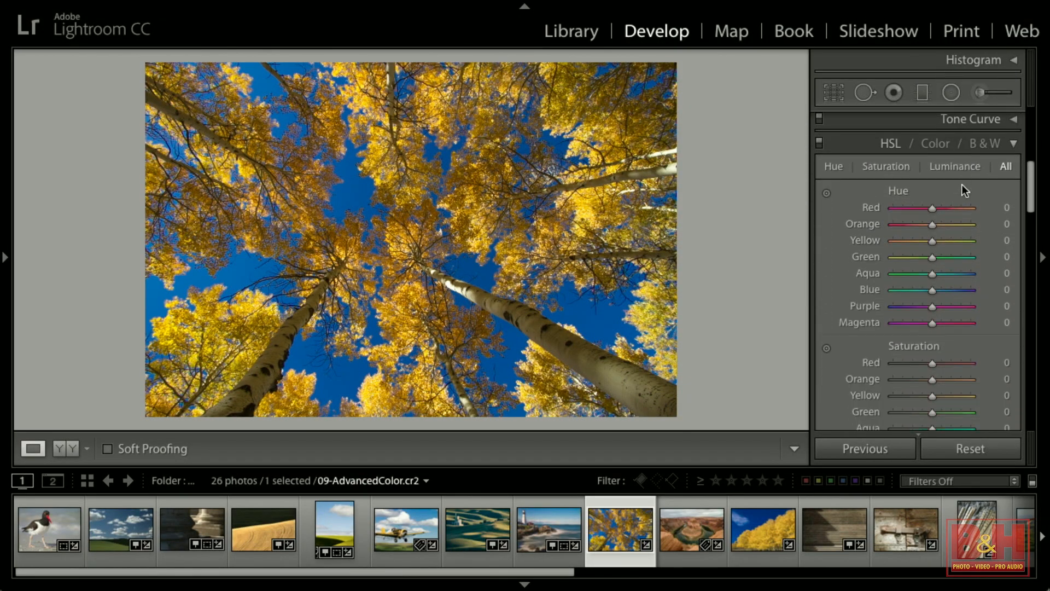
{"action": "scroll", "coordinate": [952, 181], "scroll_direction": "up", "scroll_amount": 1}
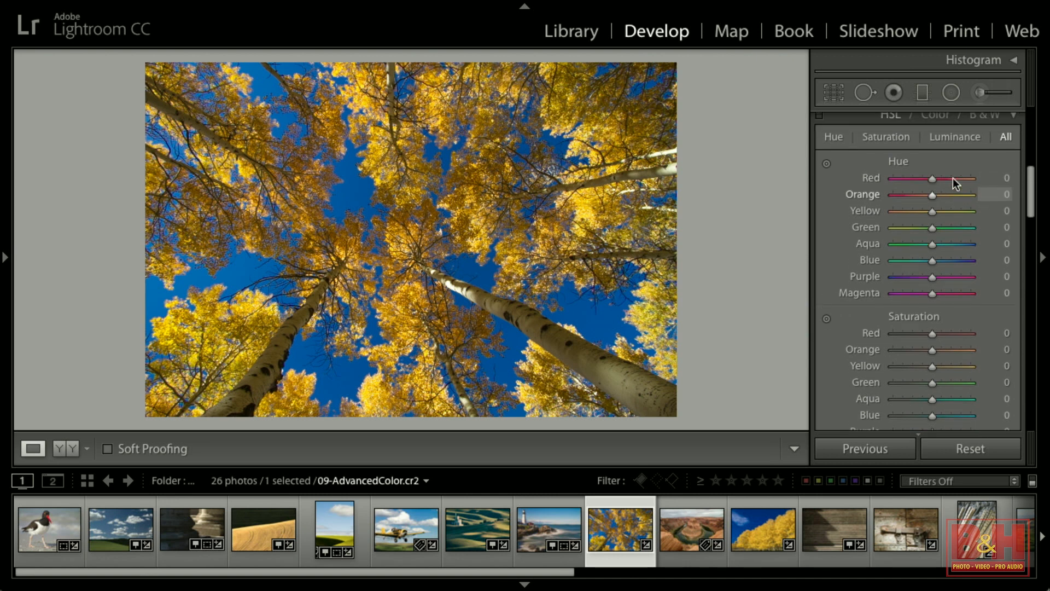
{"action": "left_click", "coordinate": [934, 121]}
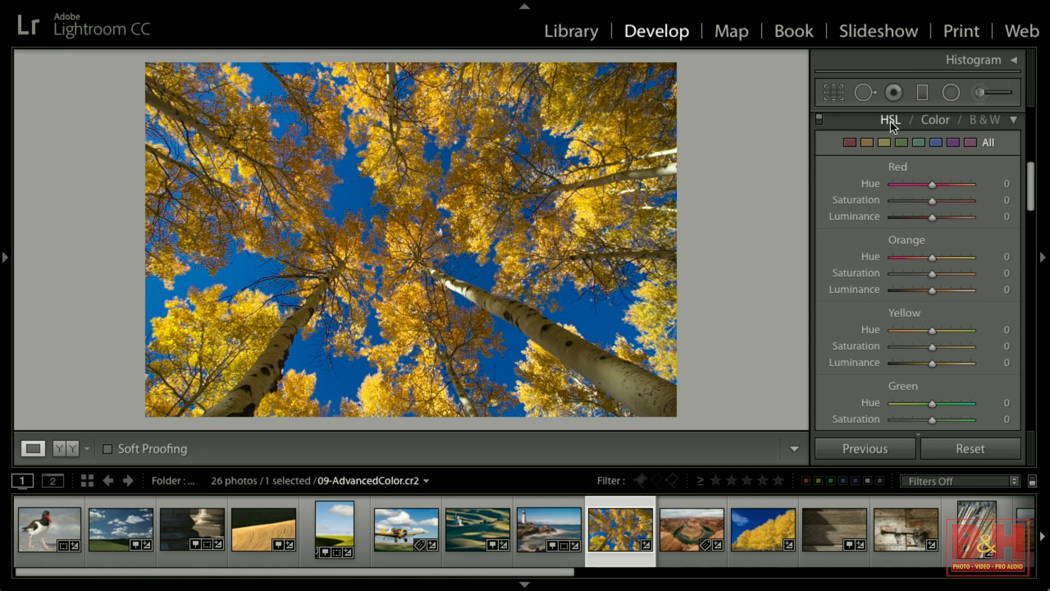
{"action": "left_click", "coordinate": [890, 121]}
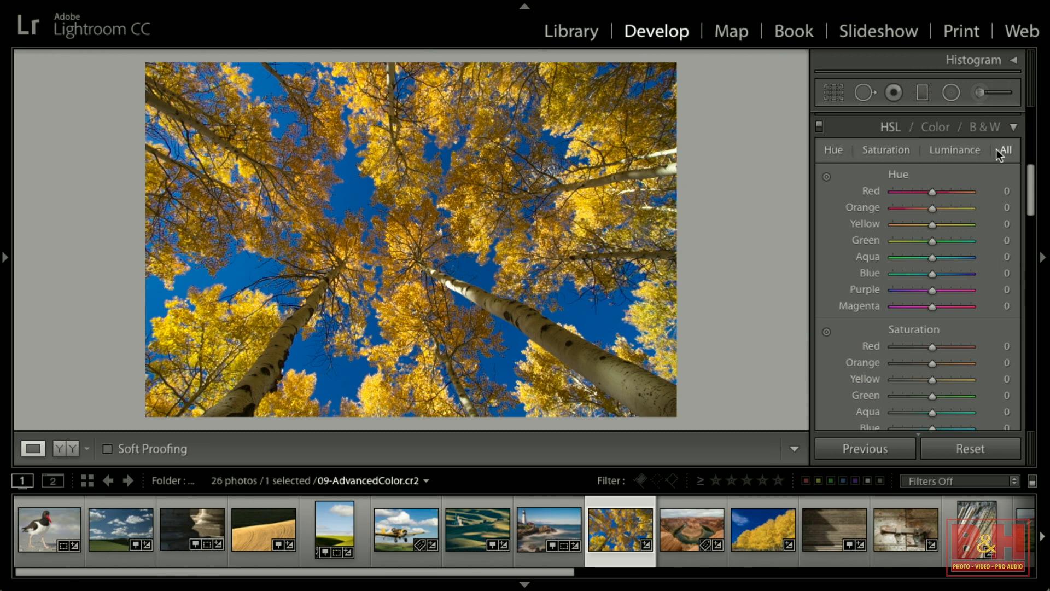
{"action": "left_click", "coordinate": [822, 150]}
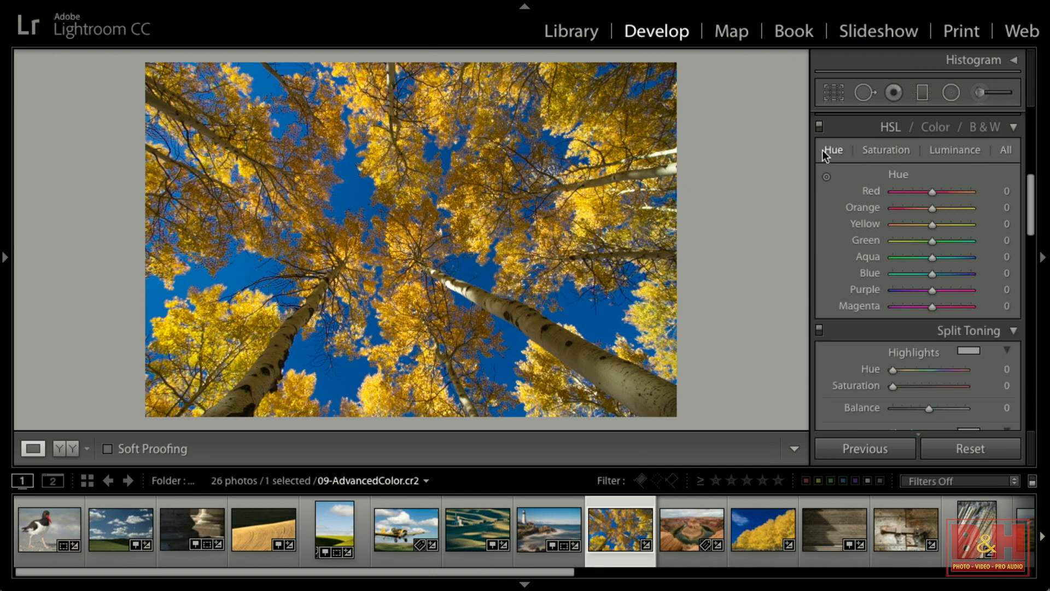
{"action": "left_click", "coordinate": [874, 150]}
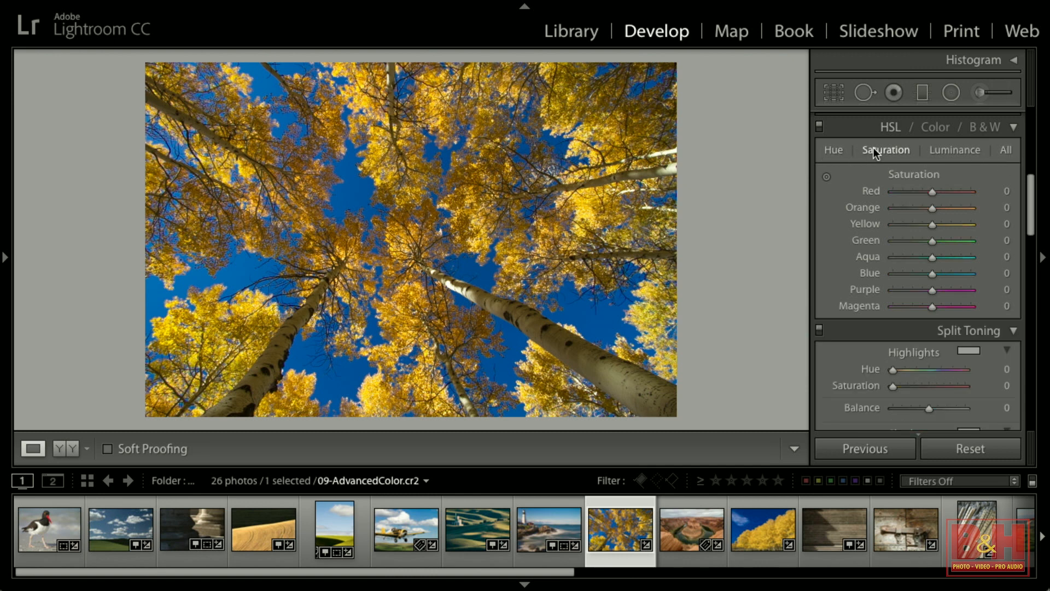
{"action": "left_click", "coordinate": [957, 148]}
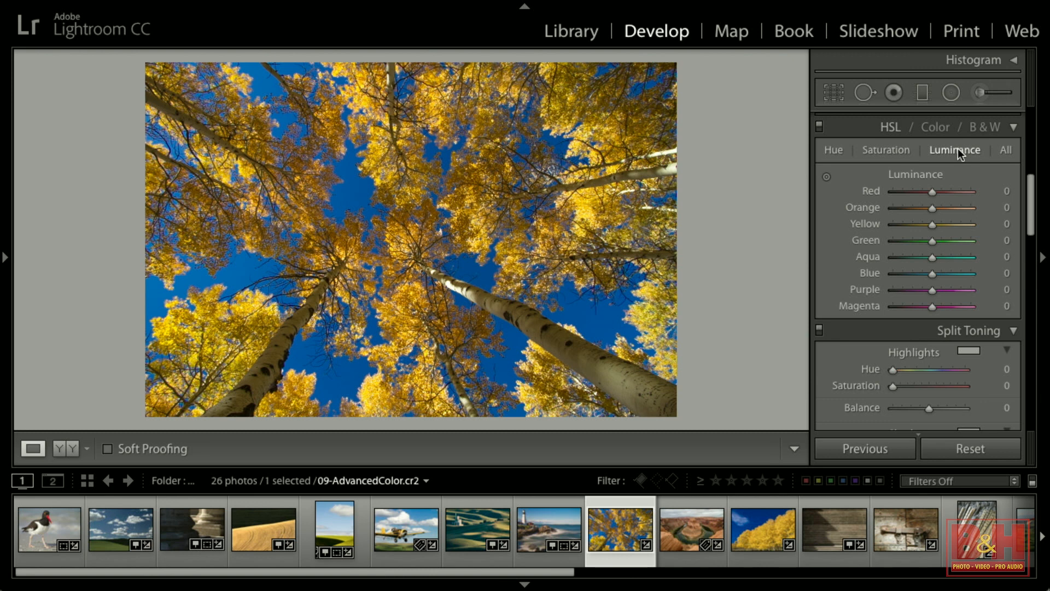
{"action": "left_click", "coordinate": [834, 152]}
{"action": "left_click", "coordinate": [1005, 150]}
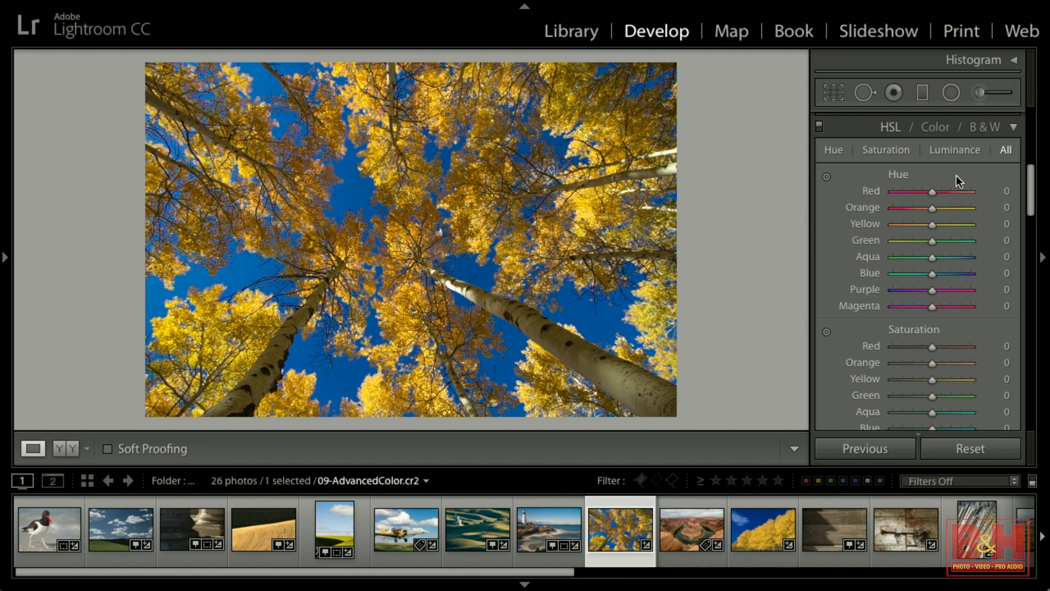
Push the Blue hue to +61, bring it back to +7, and nudge the Yellow hue up.
{"action": "scroll", "coordinate": [957, 221], "scroll_direction": "down", "scroll_amount": 2}
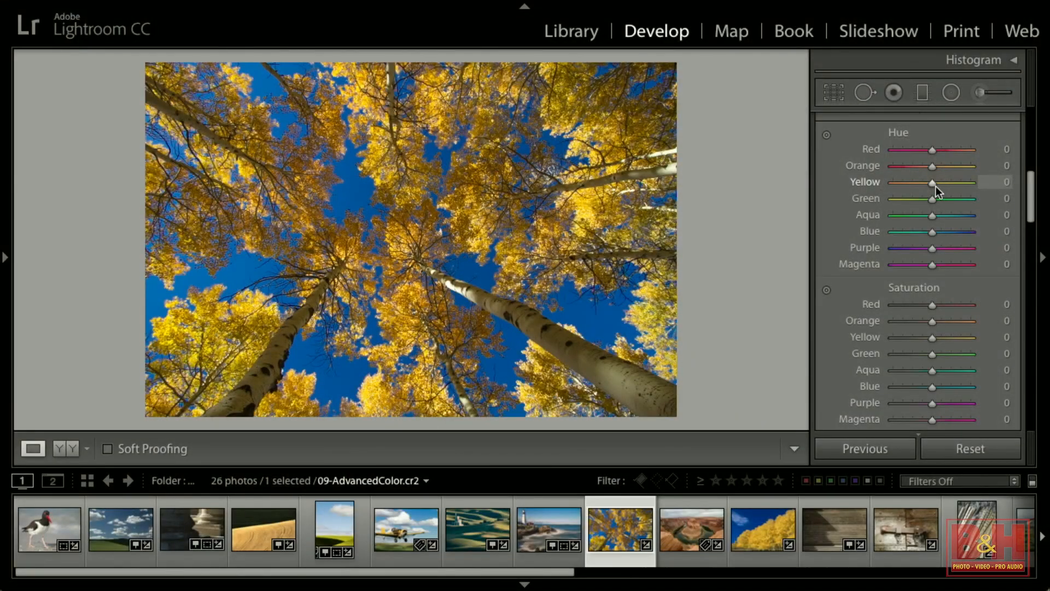
{"action": "mouse_move", "coordinate": [930, 231]}
{"action": "left_mouse_down"}
{"action": "mouse_move", "coordinate": [877, 231]}
{"action": "mouse_move", "coordinate": [982, 228]}
{"action": "mouse_move", "coordinate": [926, 232]}
{"action": "mouse_move", "coordinate": [935, 232]}
{"action": "left_mouse_up"}
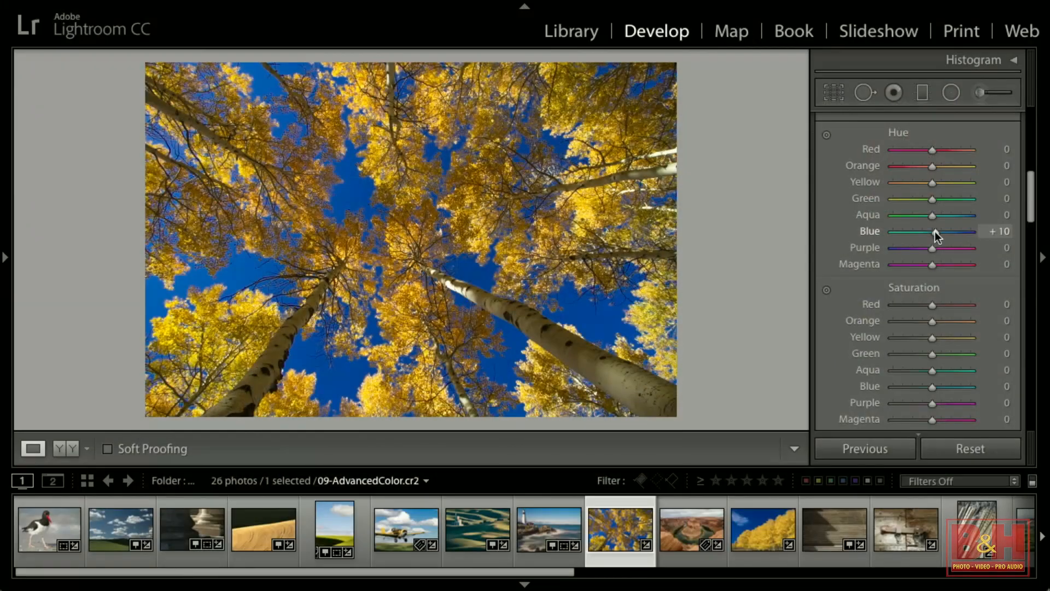
{"action": "mouse_move", "coordinate": [935, 233]}
{"action": "left_mouse_down"}
{"action": "mouse_move", "coordinate": [894, 237]}
{"action": "mouse_move", "coordinate": [955, 231]}
{"action": "left_mouse_up"}
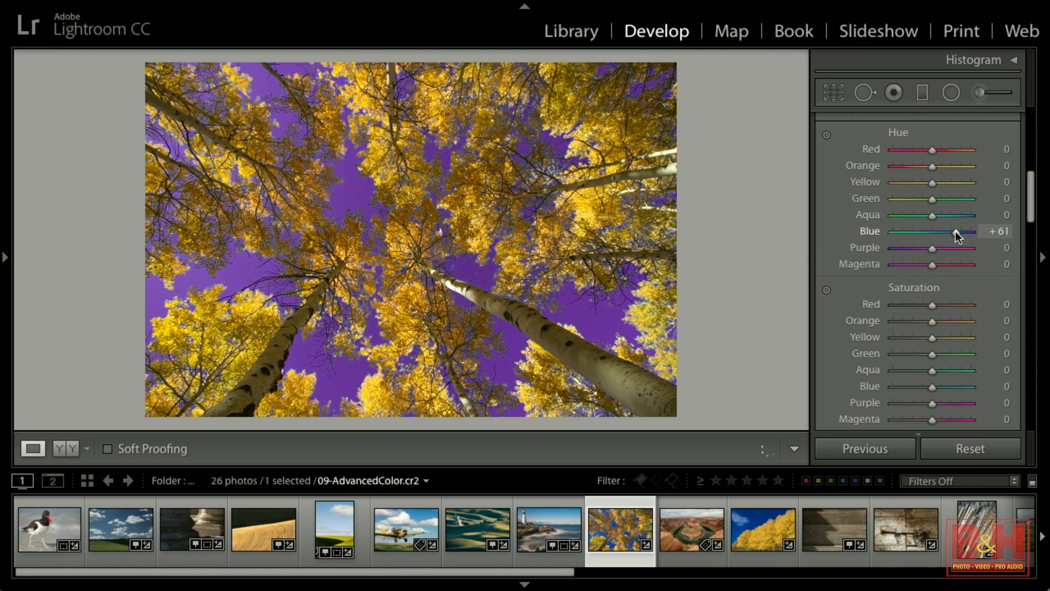
{"action": "left_click_drag", "start_coordinate": [955, 230], "coordinate": [934, 232]}
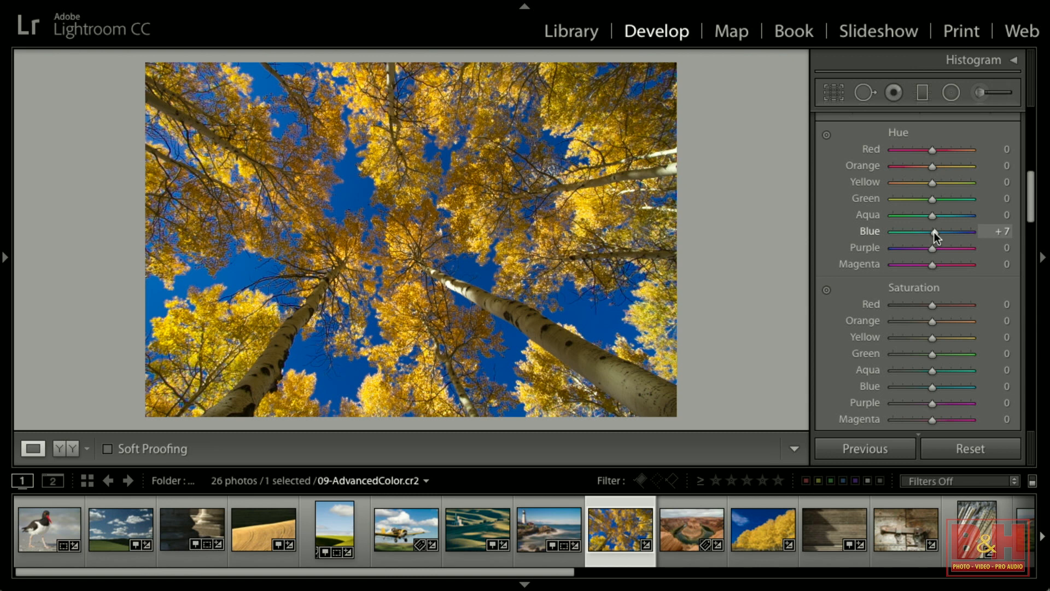
{"action": "mouse_move", "coordinate": [929, 186]}
{"action": "left_mouse_down"}
{"action": "mouse_move", "coordinate": [892, 181]}
{"action": "mouse_move", "coordinate": [1006, 179]}
{"action": "mouse_move", "coordinate": [940, 183]}
{"action": "mouse_move", "coordinate": [902, 166]}
{"action": "mouse_move", "coordinate": [962, 167]}
{"action": "mouse_move", "coordinate": [929, 169]}
{"action": "left_mouse_up"}
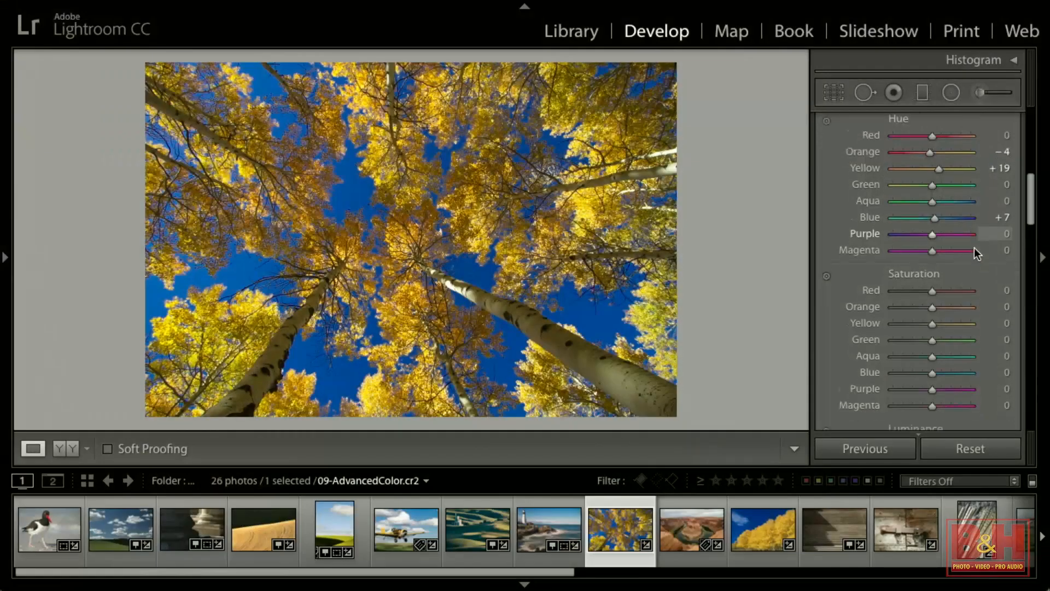
Lower Blue saturation to −21 and darken Yellow luminance to −94.
{"action": "scroll", "coordinate": [973, 247], "scroll_direction": "down", "scroll_amount": 2}
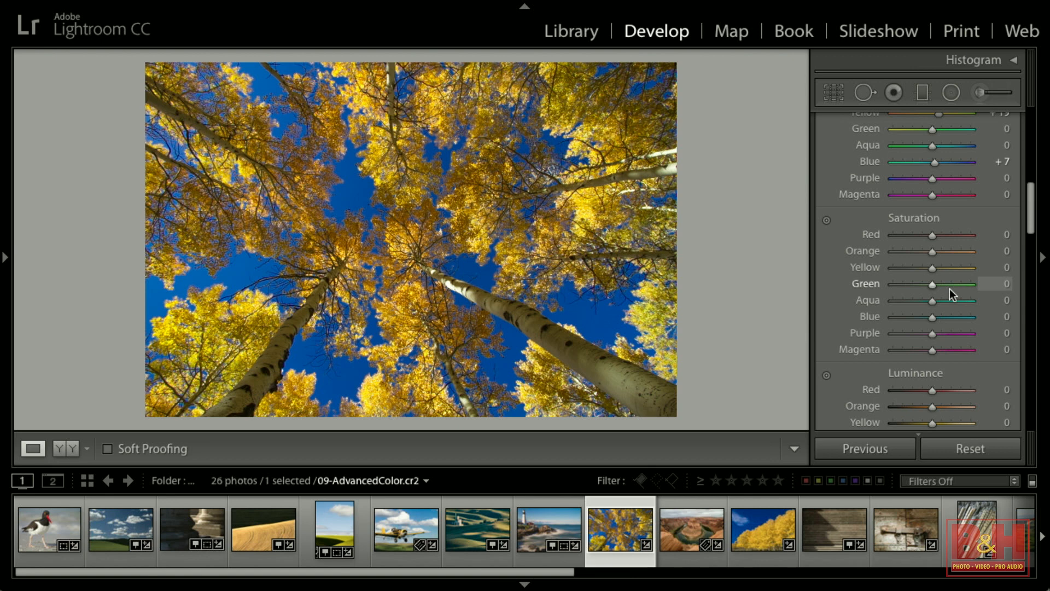
{"action": "mouse_move", "coordinate": [929, 317]}
{"action": "left_mouse_down"}
{"action": "mouse_move", "coordinate": [864, 318]}
{"action": "mouse_move", "coordinate": [920, 316]}
{"action": "left_mouse_up"}
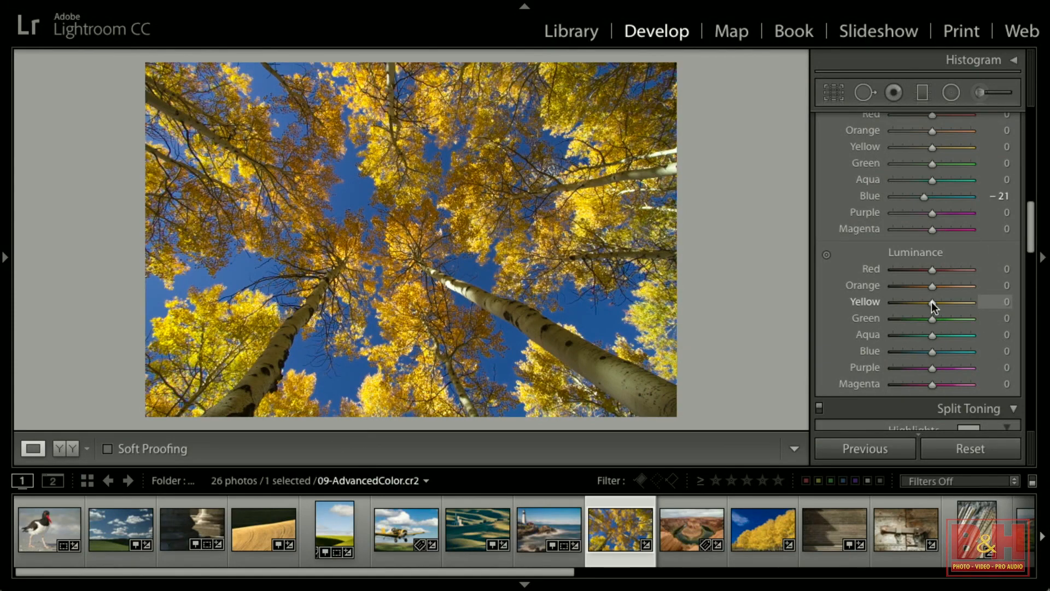
{"action": "left_click_drag", "start_coordinate": [932, 302], "coordinate": [894, 303]}
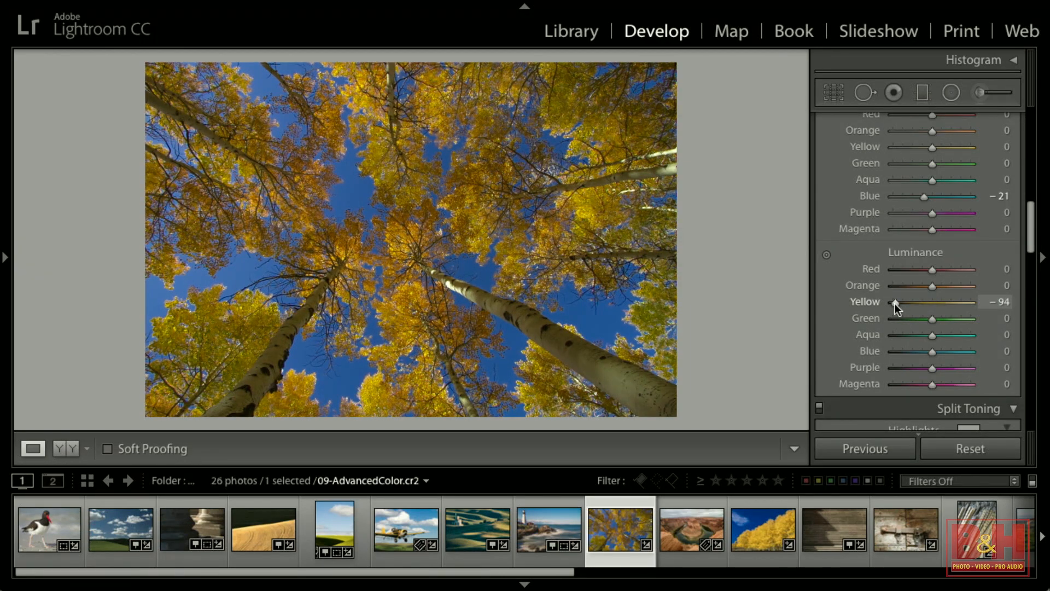
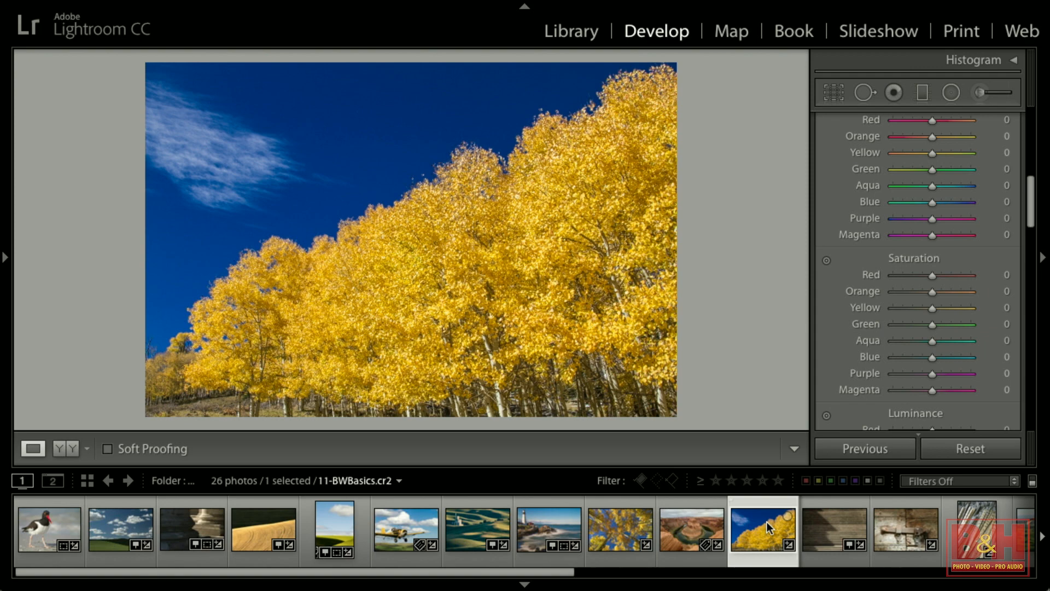
Convert the aspen photo to black and white using the B&W view of the HSL / Color panel.
{"action": "scroll", "coordinate": [876, 283], "scroll_direction": "up", "scroll_amount": 10}
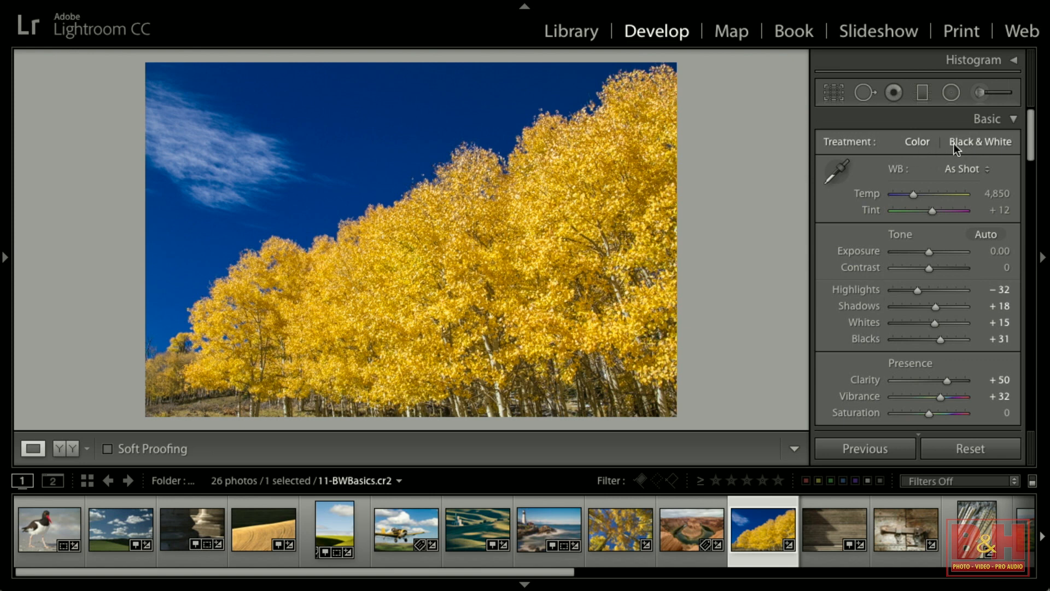
{"action": "left_click", "coordinate": [994, 144]}
{"action": "scroll", "coordinate": [941, 148], "scroll_direction": "down", "scroll_amount": 6}
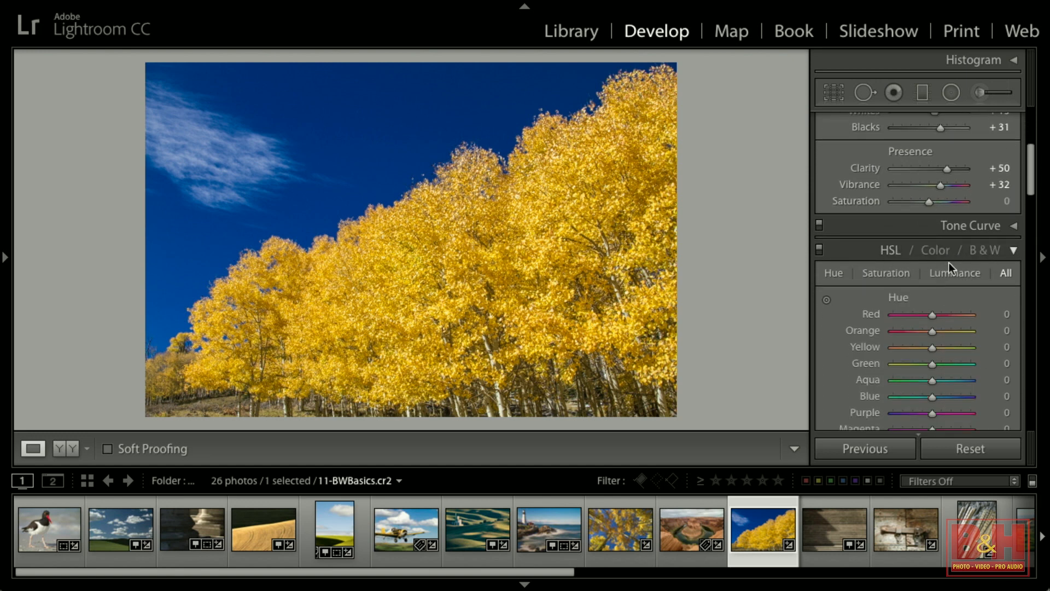
{"action": "left_click", "coordinate": [993, 254]}
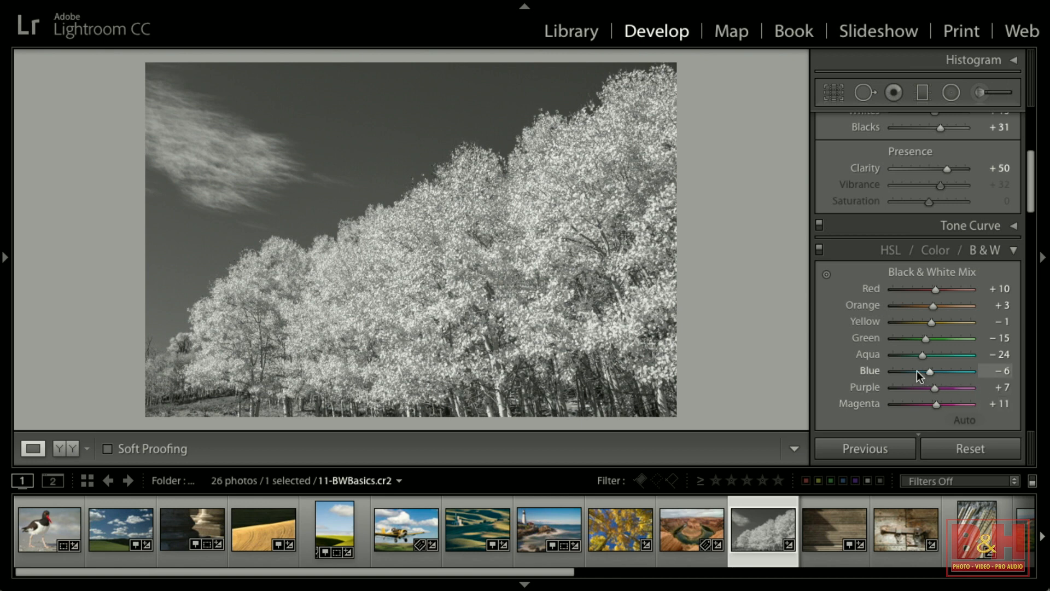
Pull the Blue mix slider to −100 and push the Yellow mix slider to +100.
{"action": "left_click_drag", "start_coordinate": [931, 370], "coordinate": [890, 370]}
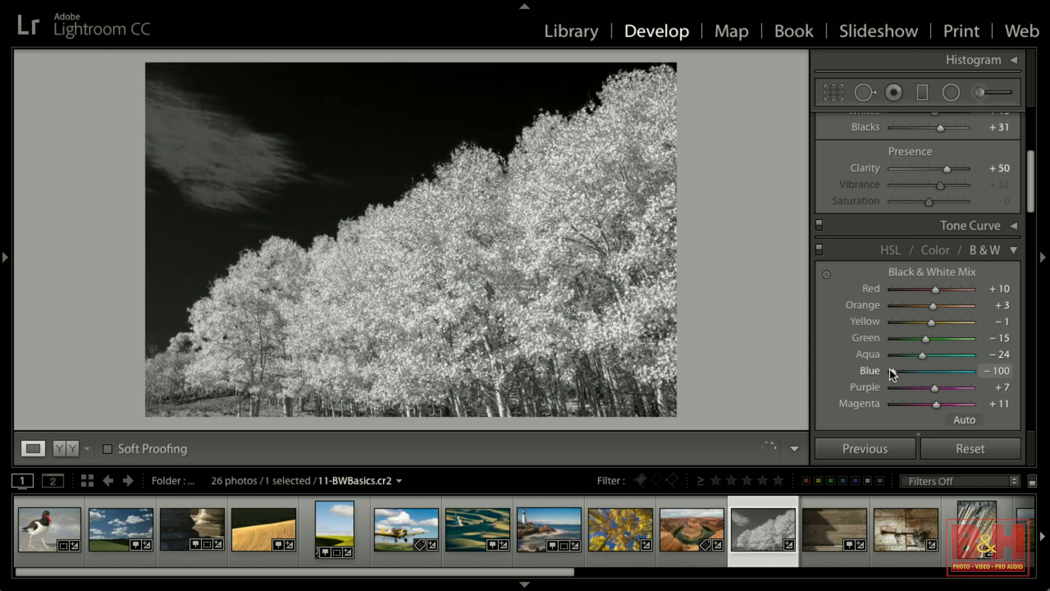
{"action": "left_click_drag", "start_coordinate": [933, 323], "coordinate": [1012, 323]}
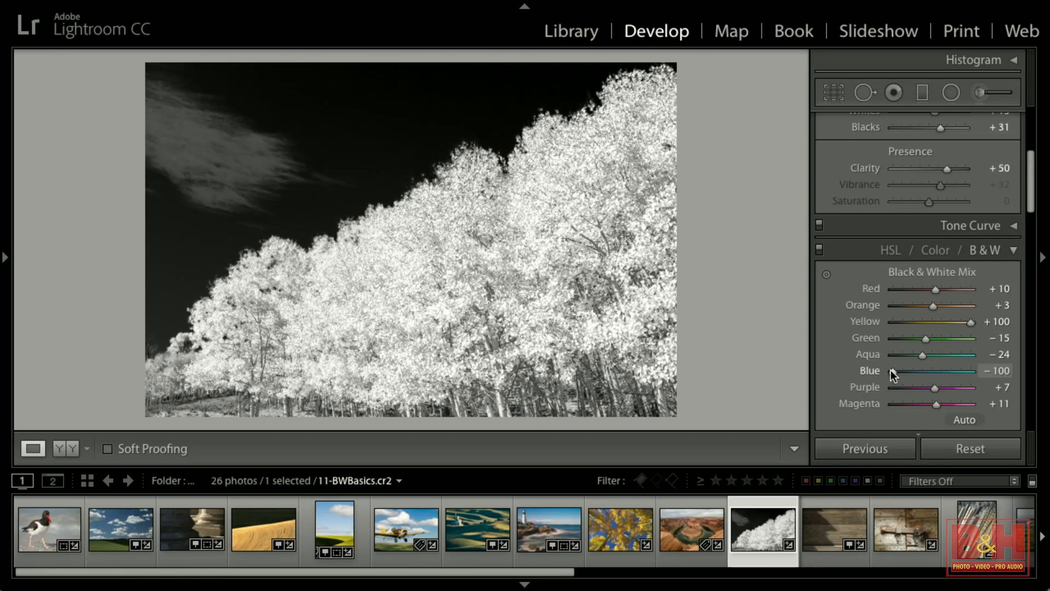
Raise the Blue mix to +93 and lower the Yellow mix to −80 to brighten sky and darken trees.
{"action": "left_click_drag", "start_coordinate": [892, 371], "coordinate": [971, 374]}
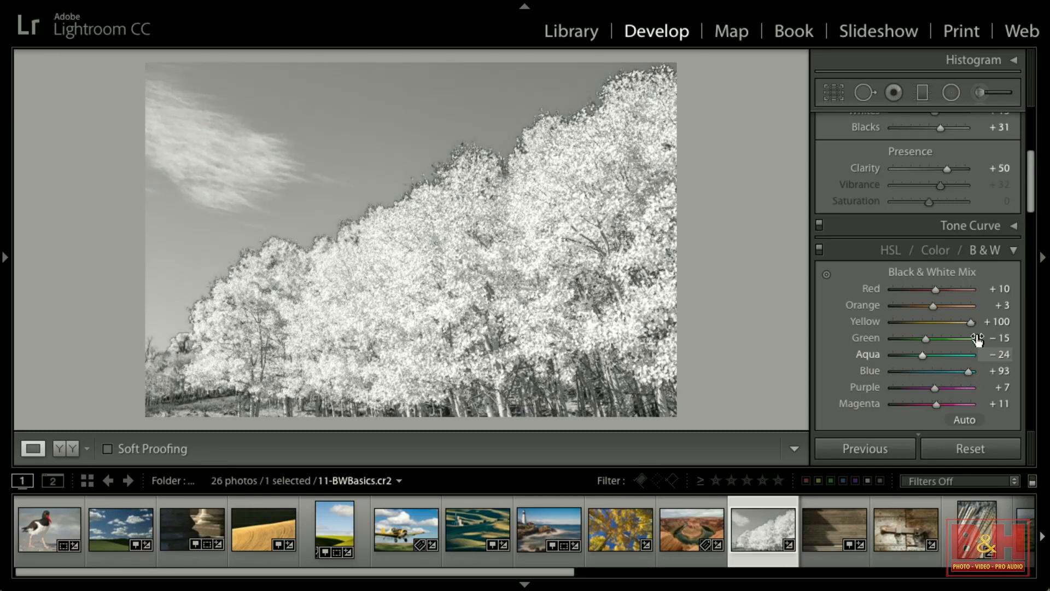
{"action": "left_click_drag", "start_coordinate": [969, 319], "coordinate": [900, 320]}
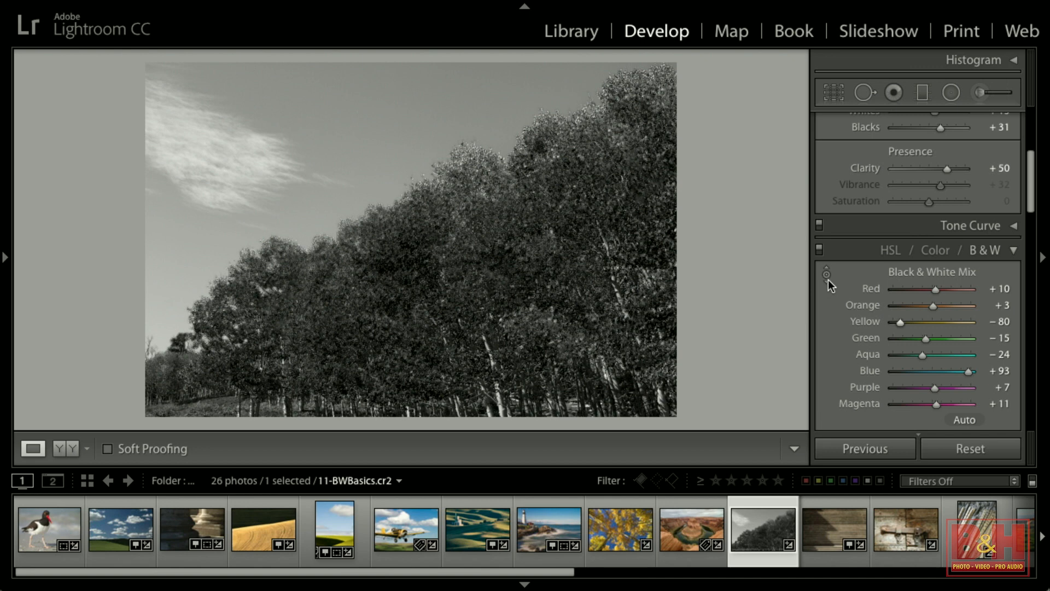
With the targeted adjustment tool, brighten the aspens by dragging up on them and darken the sky by dragging down.
{"action": "left_click", "coordinate": [826, 275]}
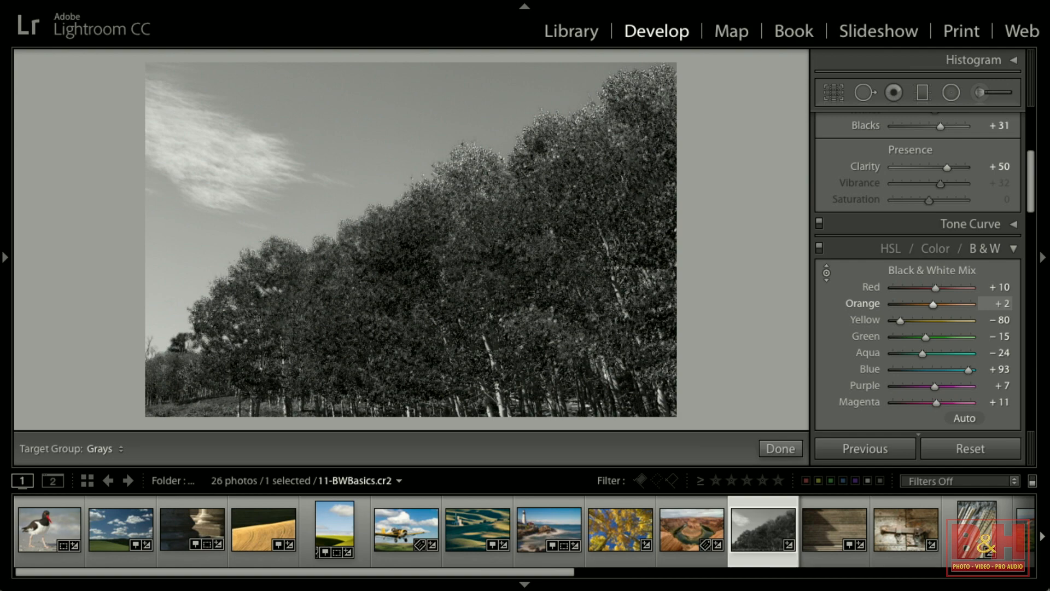
{"action": "left_click_drag", "start_coordinate": [411, 296], "coordinate": [411, 220]}
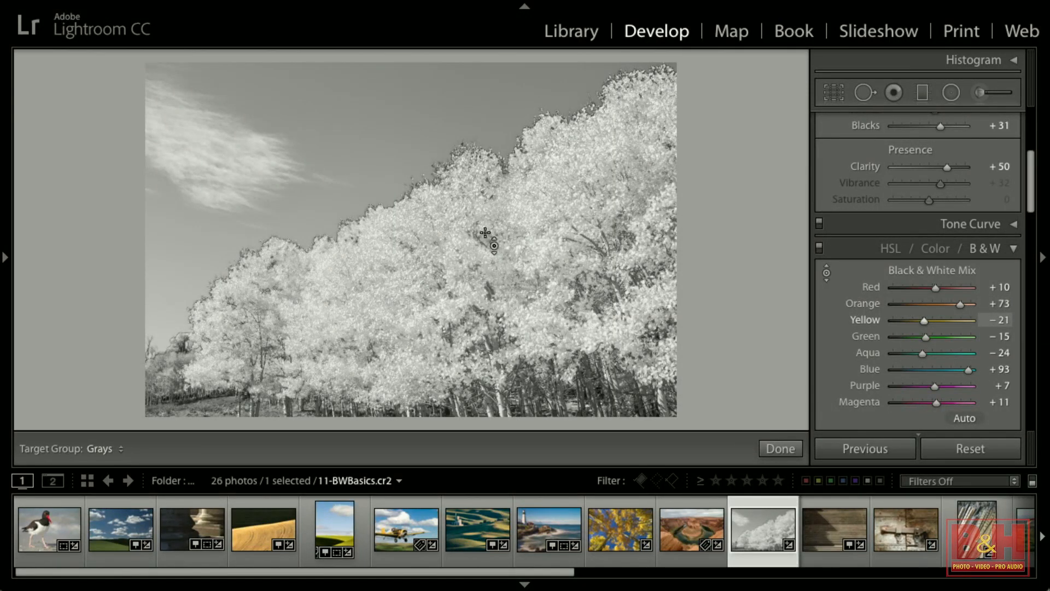
{"action": "left_click_drag", "start_coordinate": [349, 117], "coordinate": [350, 197]}
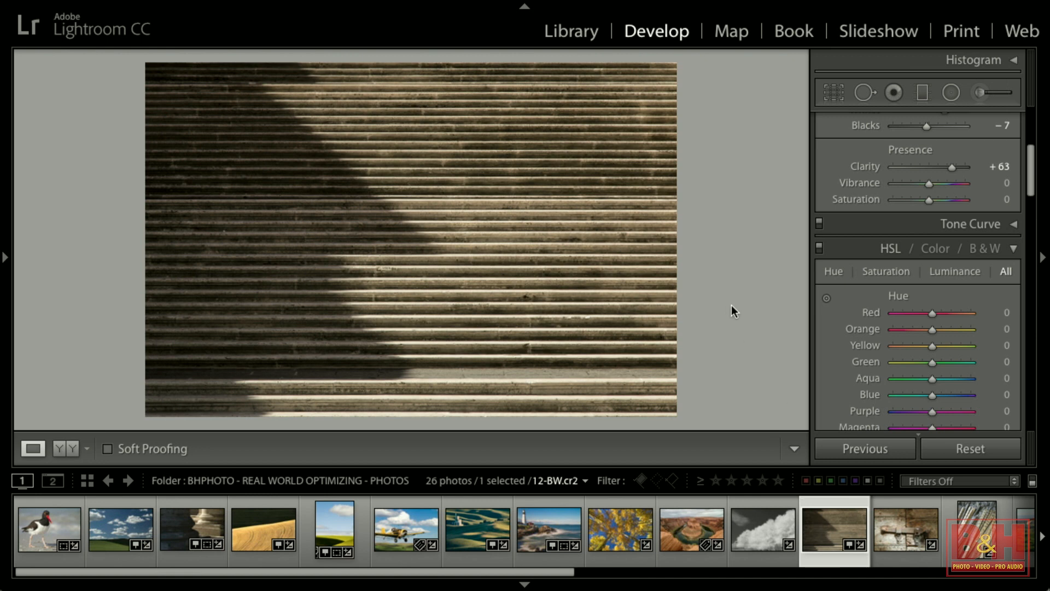
Convert the stairs photo to black and white, toggle the Color view, and rework the mix to Aqua +100 and Magenta +94.
{"action": "left_click", "coordinate": [985, 249]}
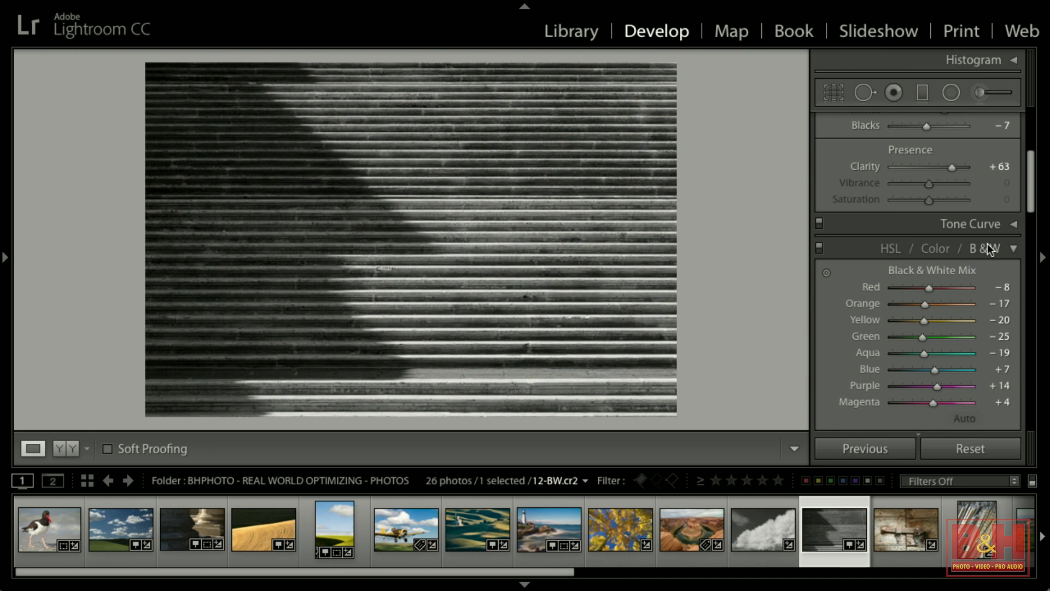
{"action": "left_click", "coordinate": [936, 249]}
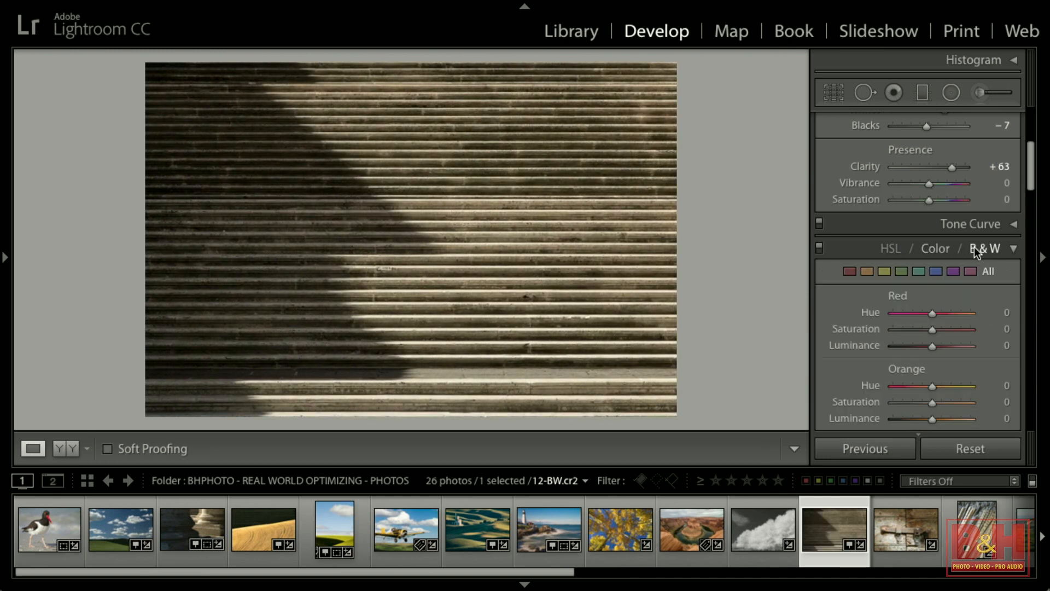
{"action": "left_click", "coordinate": [974, 249]}
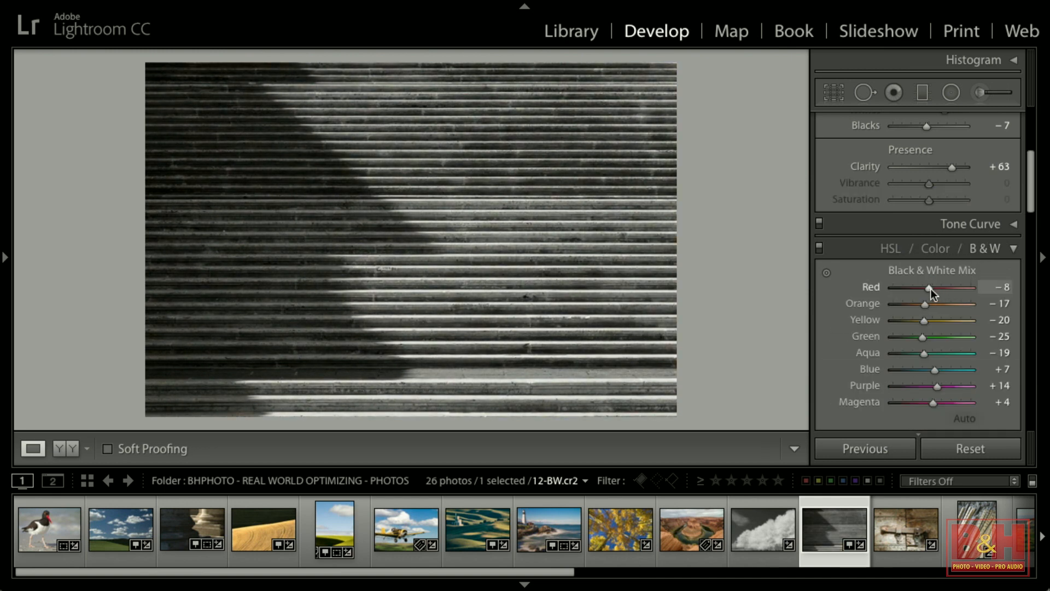
{"action": "left_click_drag", "start_coordinate": [957, 287], "coordinate": [969, 403]}
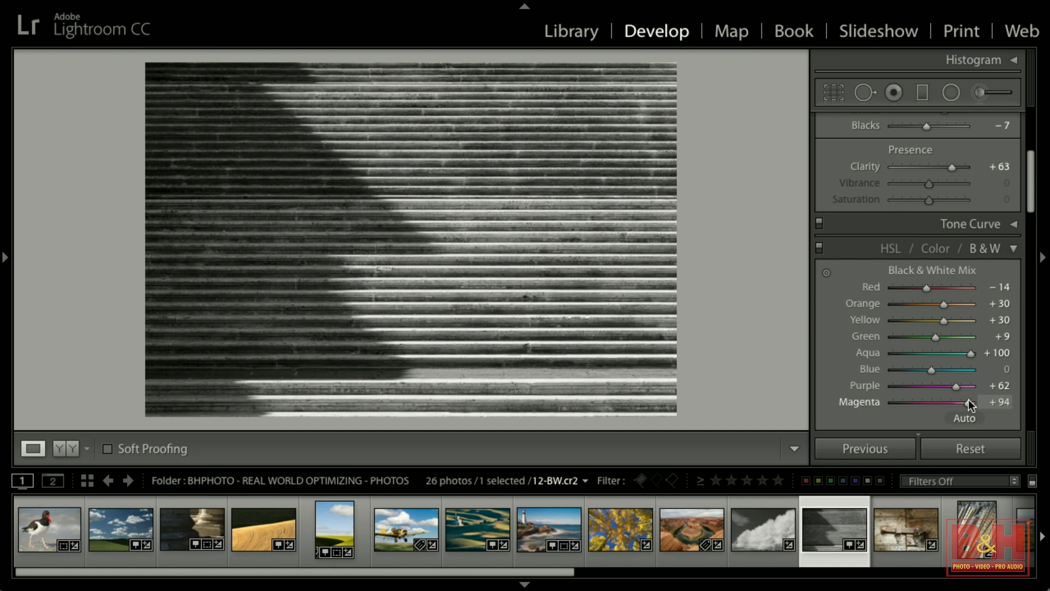
Open the latch photo, lower Shadows to about −64 and raise Clarity to +51.
{"action": "left_click", "coordinate": [899, 521]}
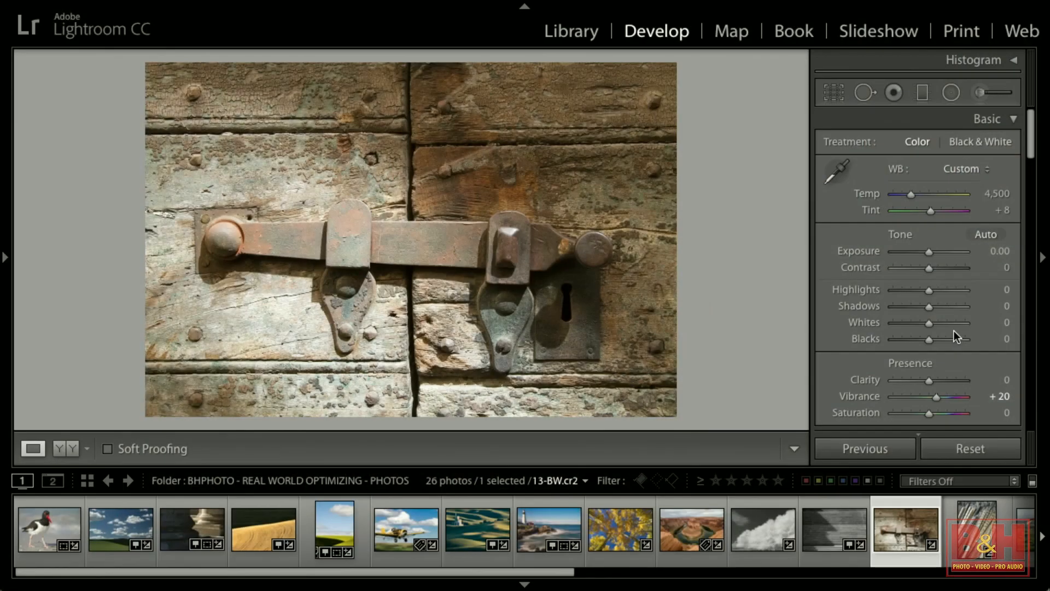
{"action": "key", "text": "alt"}
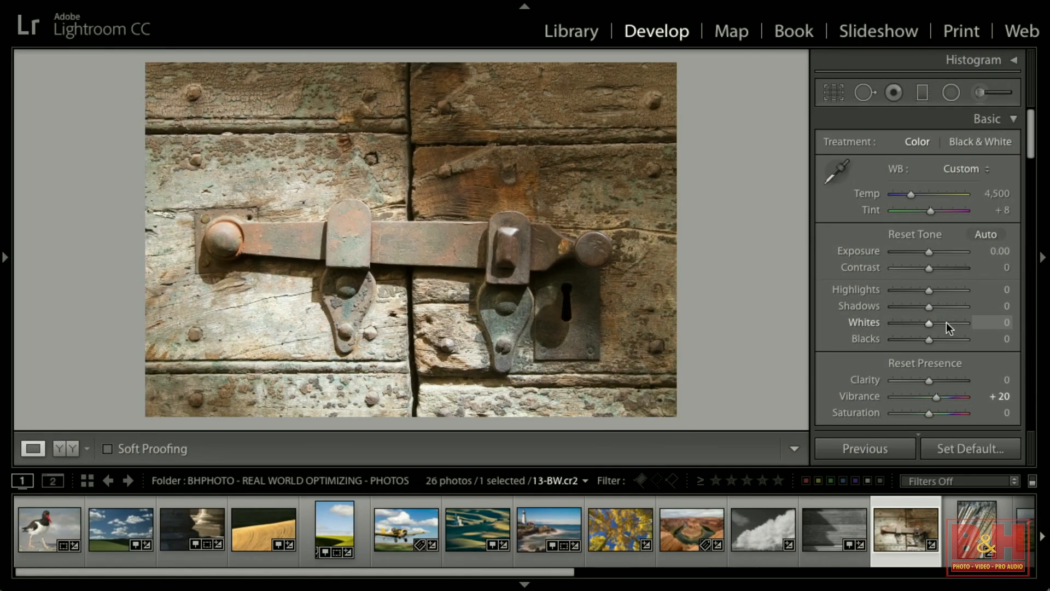
{"action": "left_click_drag", "start_coordinate": [929, 322], "coordinate": [904, 308]}
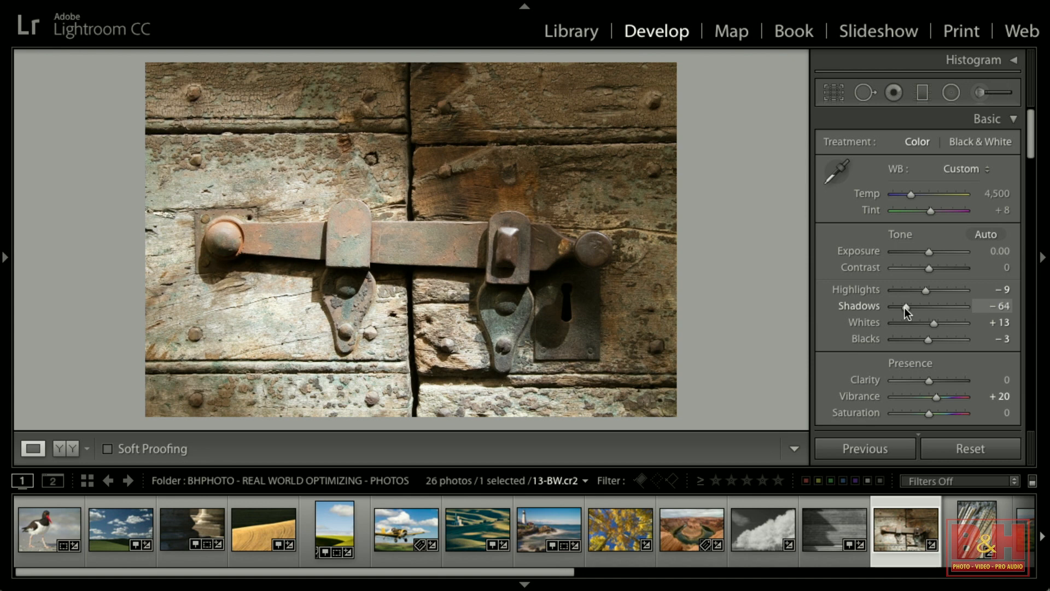
{"action": "left_click_drag", "start_coordinate": [929, 380], "coordinate": [946, 378]}
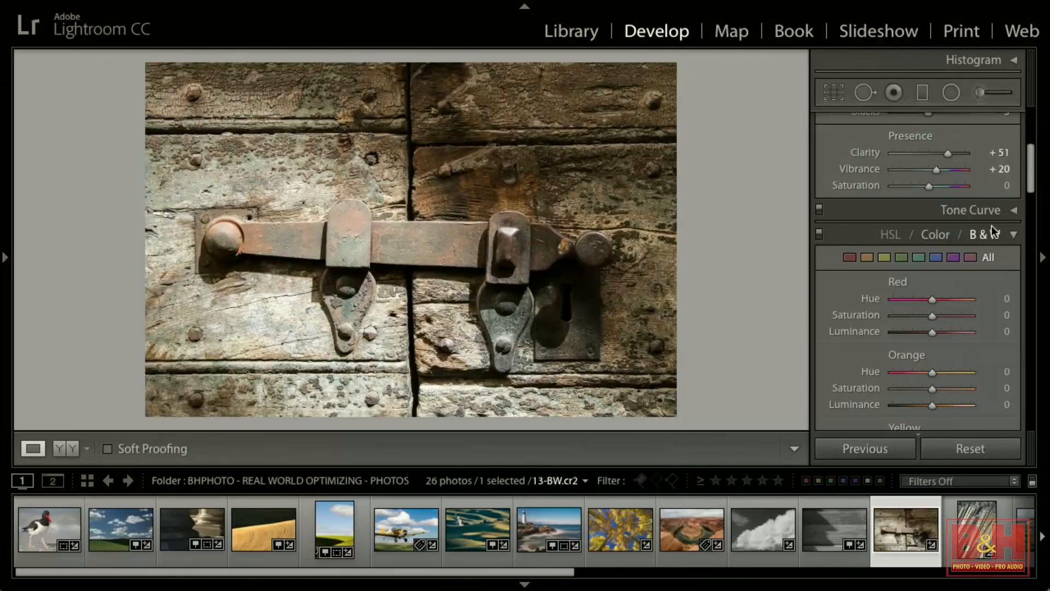
Convert the latch photo to black and white and darken the Orange and Green mix to −29 and −40.
{"action": "left_click", "coordinate": [991, 236]}
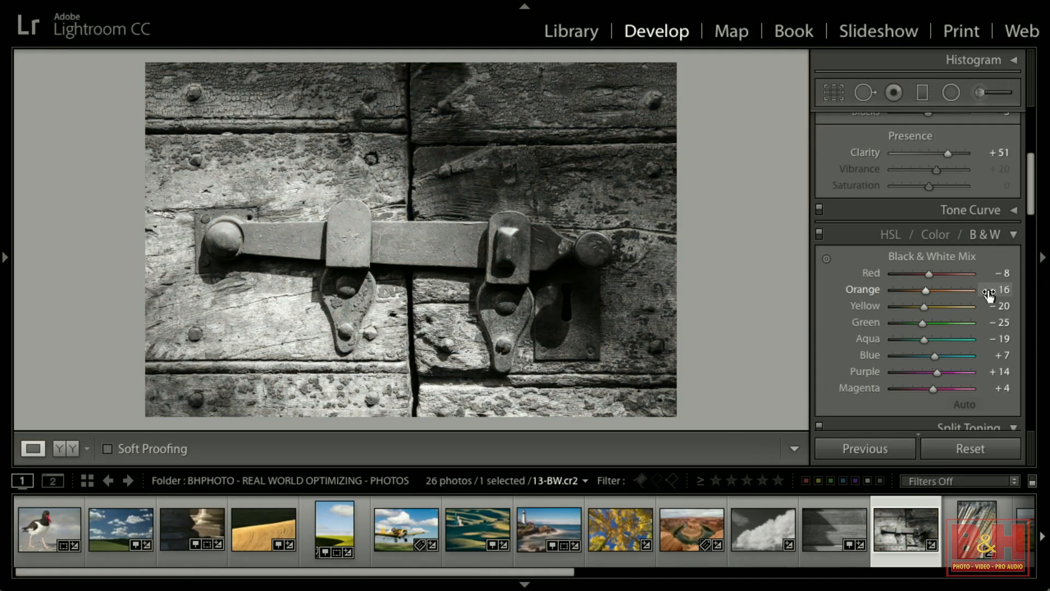
{"action": "scroll", "coordinate": [988, 295], "scroll_direction": "down", "scroll_amount": 2}
{"action": "left_click_drag", "start_coordinate": [947, 238], "coordinate": [916, 290]}
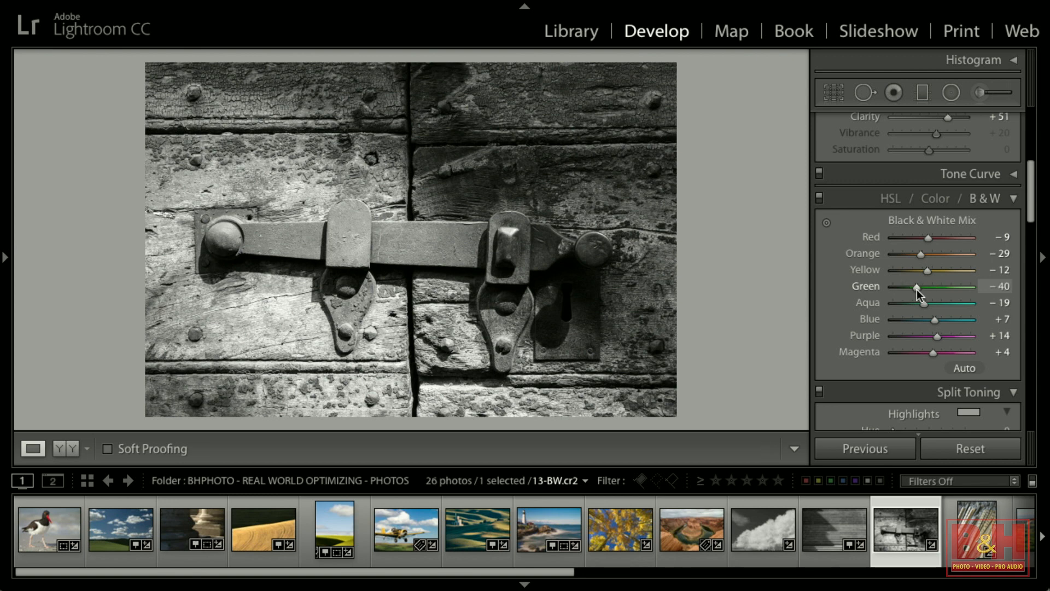
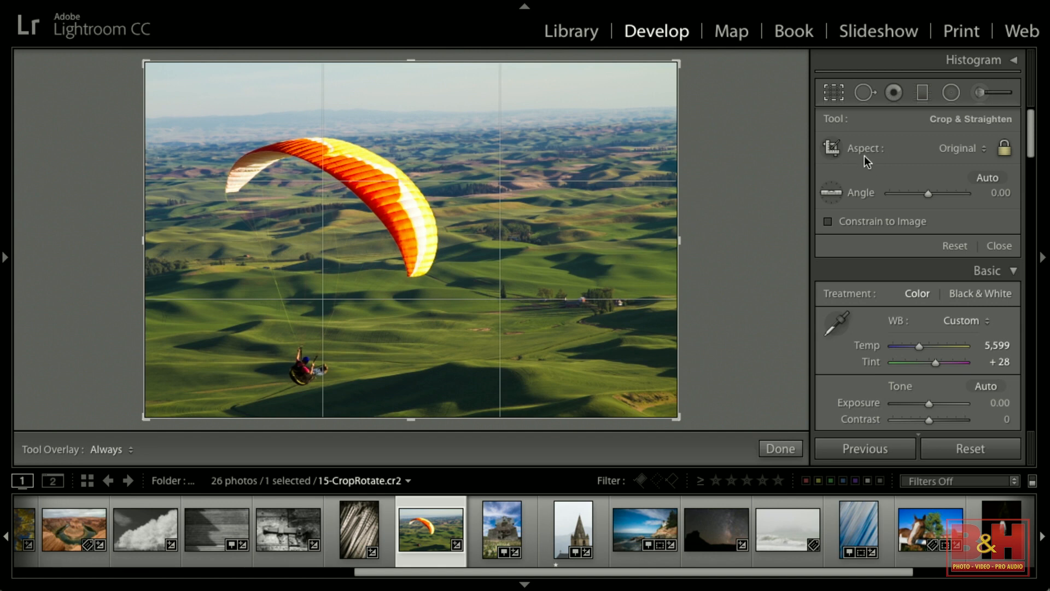
Review the crop aspect presets without changing them, and unlock the crop's aspect ratio.
{"action": "left_click", "coordinate": [951, 148]}
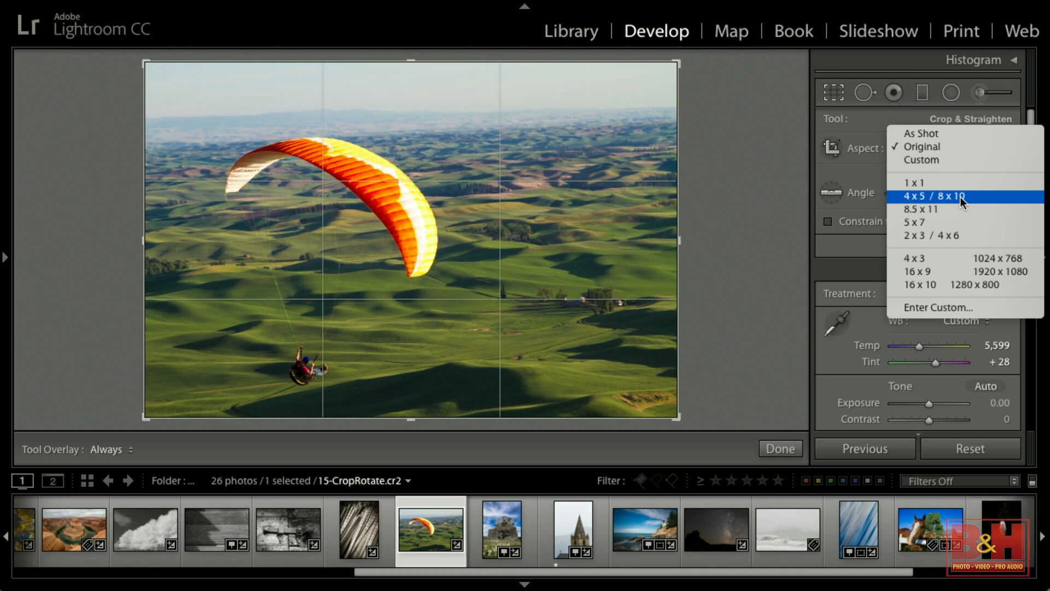
{"action": "left_click", "coordinate": [797, 198]}
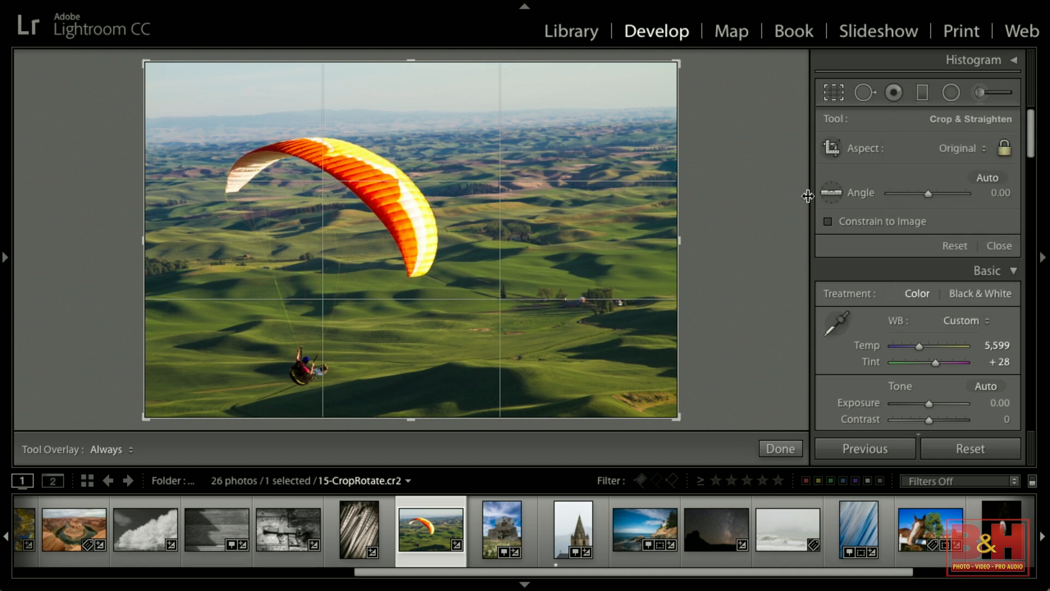
{"action": "left_click", "coordinate": [1005, 145]}
{"action": "left_click", "coordinate": [1005, 146]}
{"action": "left_click", "coordinate": [1006, 147]}
{"action": "left_click", "coordinate": [1003, 152]}
Rotate the paraglider photo's crop freehand to an angle of about −2.14°.
{"action": "left_click_drag", "start_coordinate": [677, 63], "coordinate": [698, 58]}
{"action": "mouse_move", "coordinate": [739, 125]}
{"action": "left_mouse_down"}
{"action": "mouse_move", "coordinate": [741, 146]}
{"action": "mouse_move", "coordinate": [740, 136]}
{"action": "left_mouse_up"}
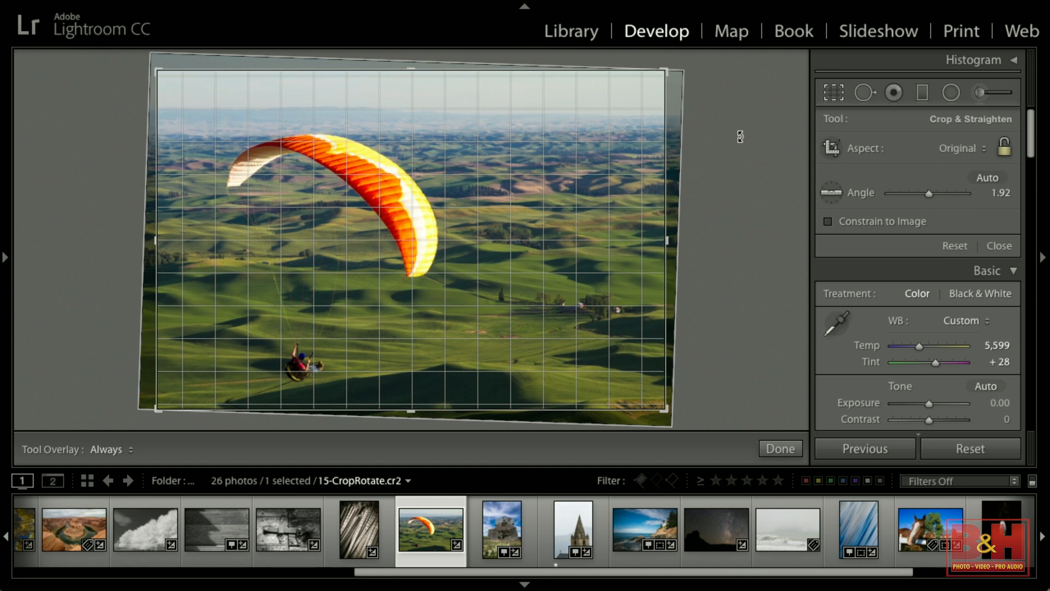
{"action": "left_click_drag", "start_coordinate": [740, 136], "coordinate": [739, 141]}
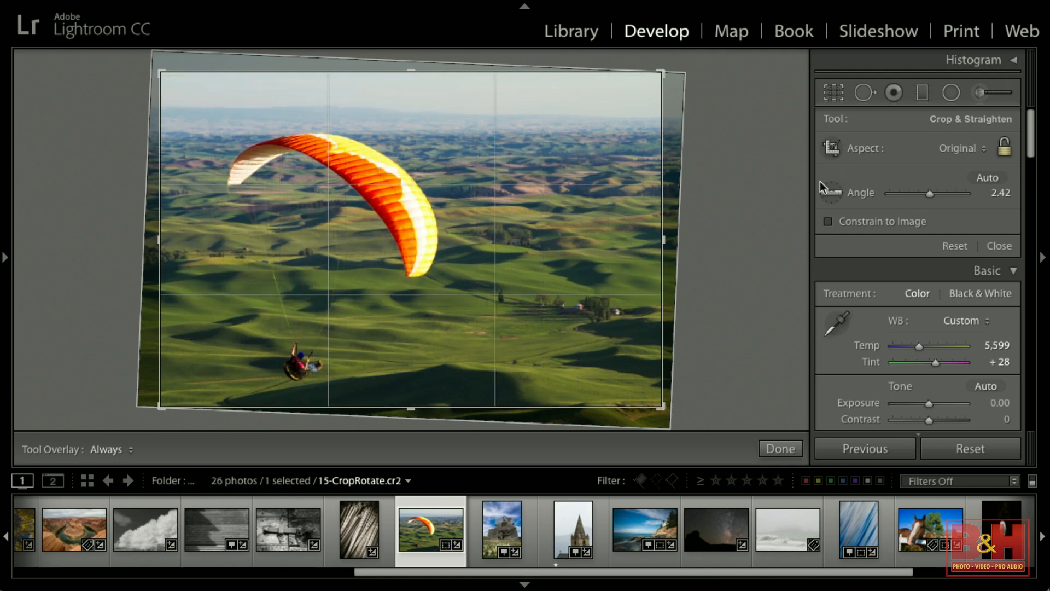
{"action": "left_click_drag", "start_coordinate": [726, 153], "coordinate": [689, 139]}
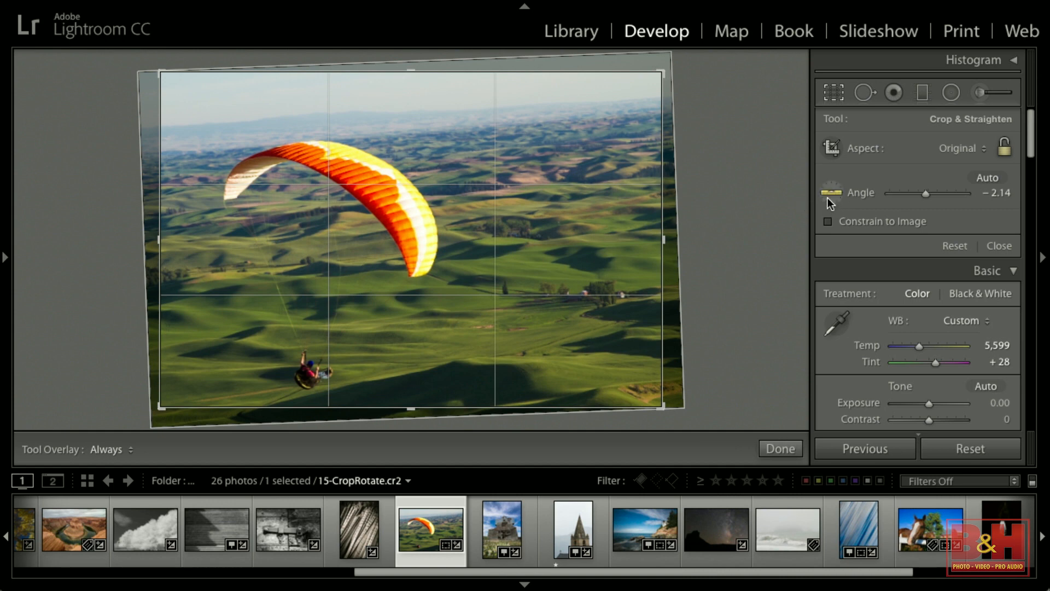
Straighten the photo with the Straighten tool along the horizon to about 2.77° and apply the crop.
{"action": "left_click", "coordinate": [832, 194]}
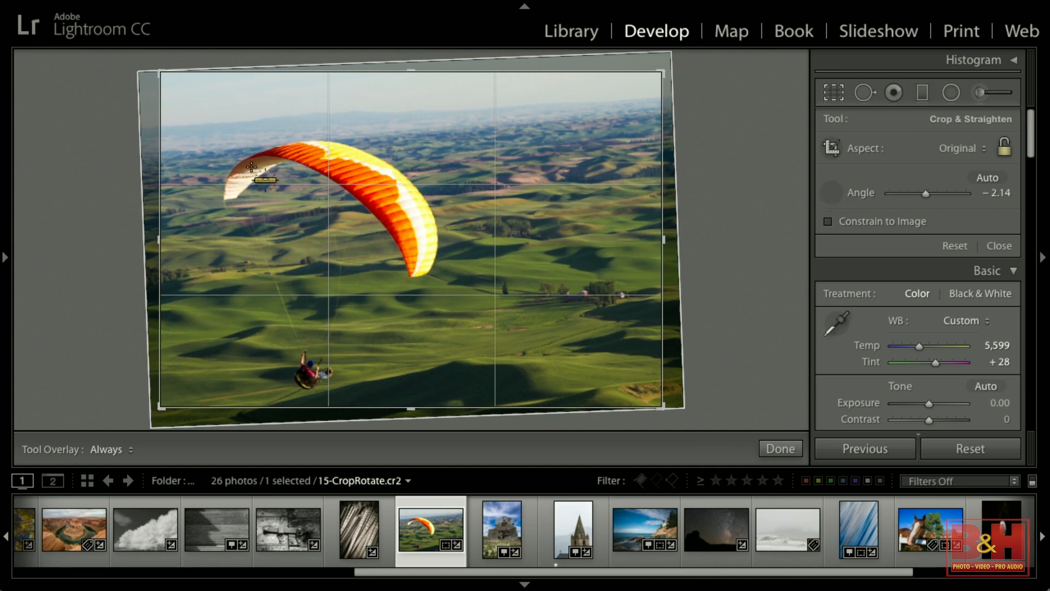
{"action": "left_click_drag", "start_coordinate": [191, 151], "coordinate": [637, 113]}
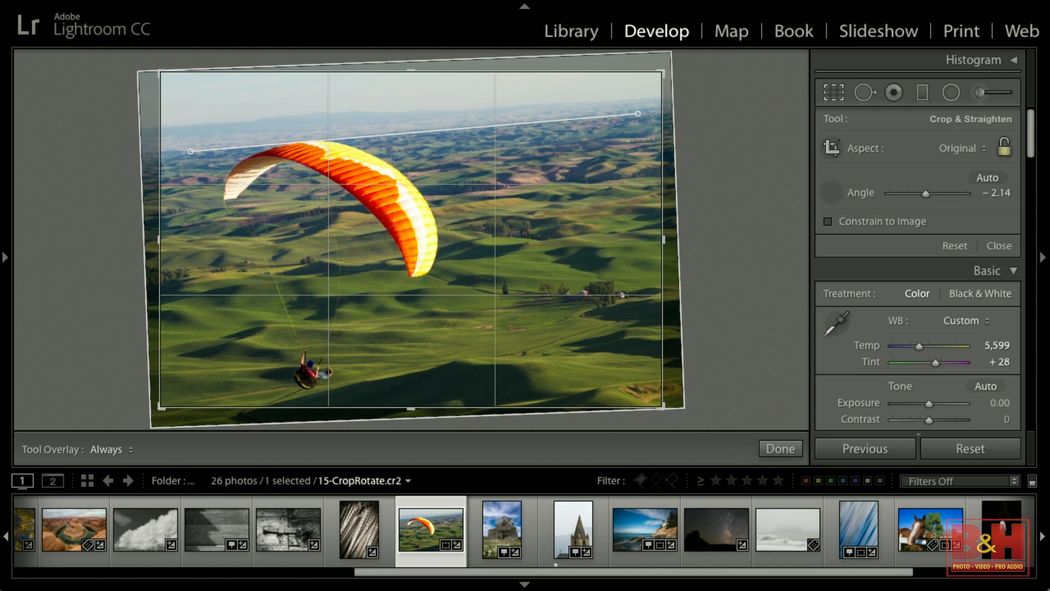
{"action": "left_click_drag", "start_coordinate": [638, 113], "coordinate": [637, 113]}
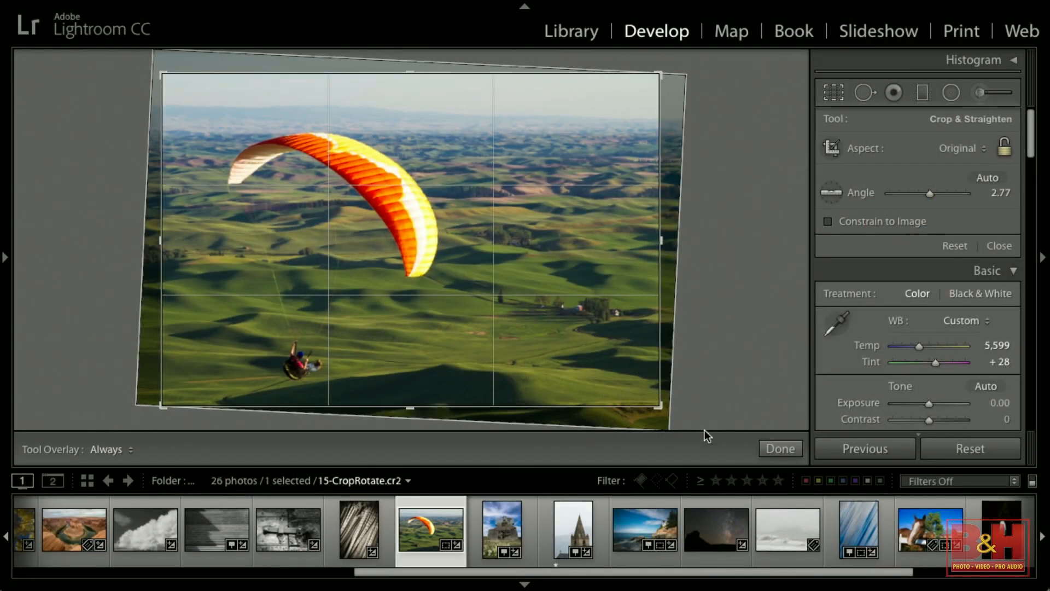
{"action": "left_click", "coordinate": [790, 450]}
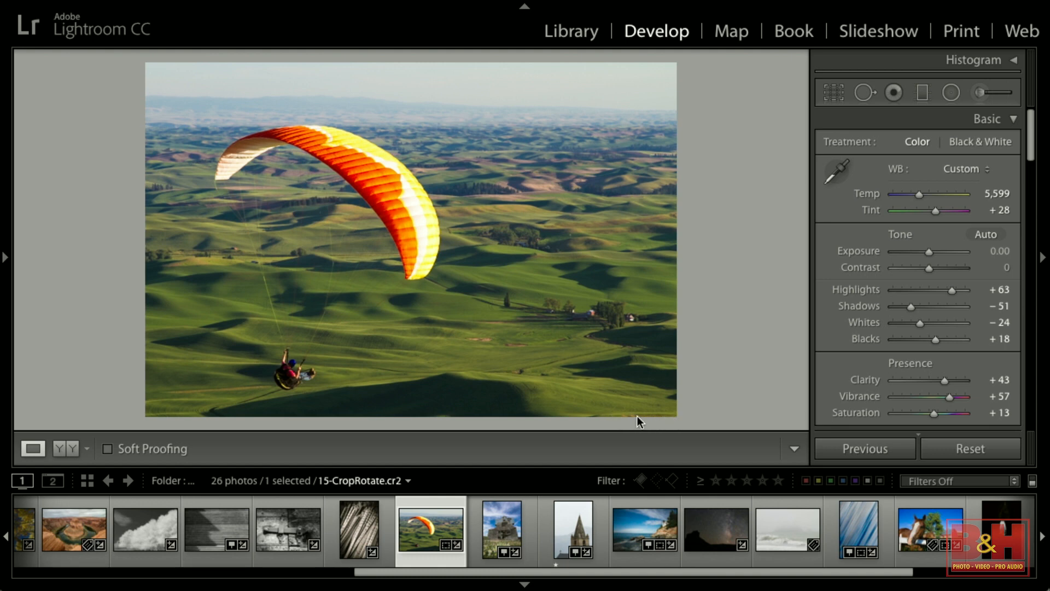
Zoom into the cropped photo to inspect detail and return to the fit view.
{"action": "left_click", "coordinate": [667, 394]}
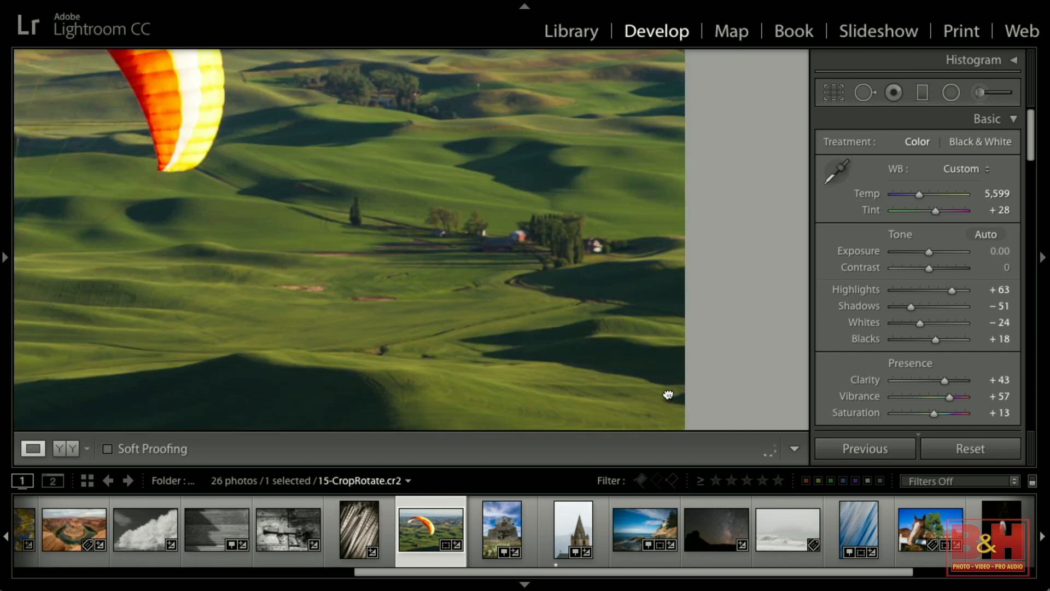
{"action": "left_click_drag", "start_coordinate": [693, 387], "coordinate": [624, 224]}
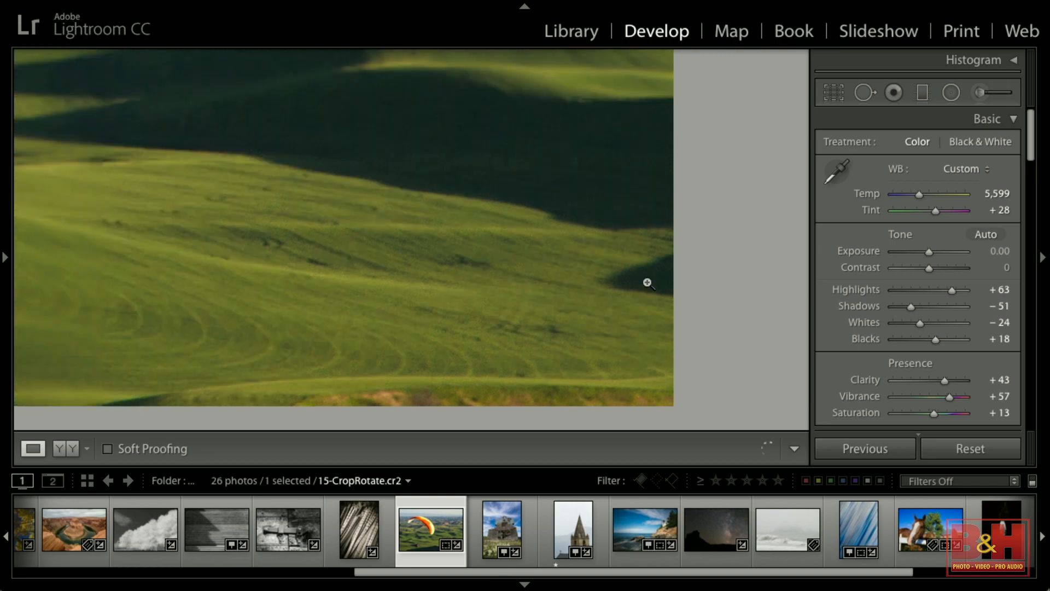
{"action": "left_click", "coordinate": [646, 281]}
Reopen the crop, tighten the crop box at its corner, left and bottom edges, and apply it.
{"action": "left_click", "coordinate": [832, 93]}
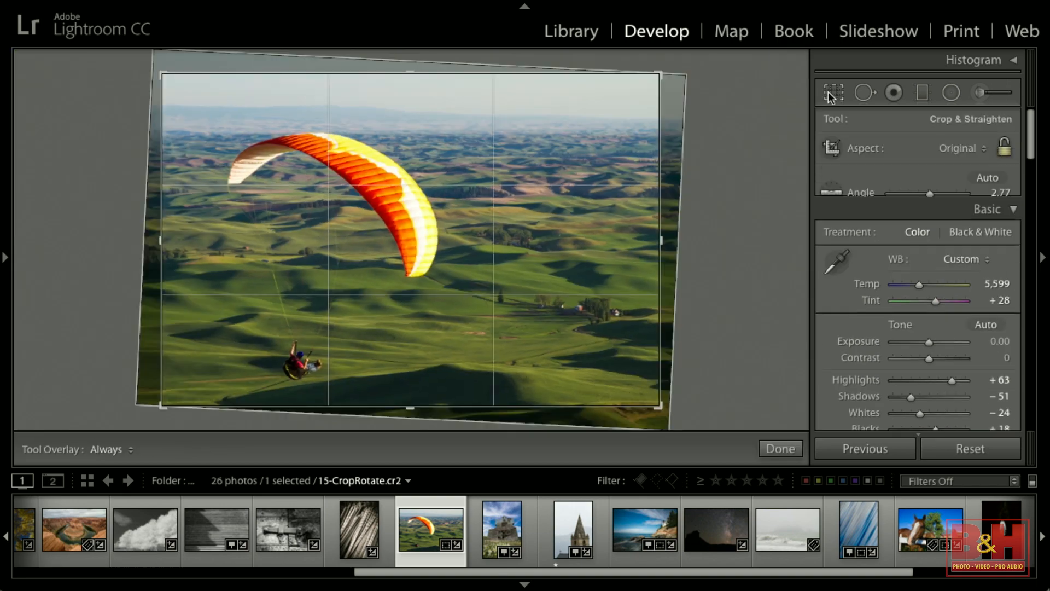
{"action": "left_click_drag", "start_coordinate": [661, 407], "coordinate": [654, 403]}
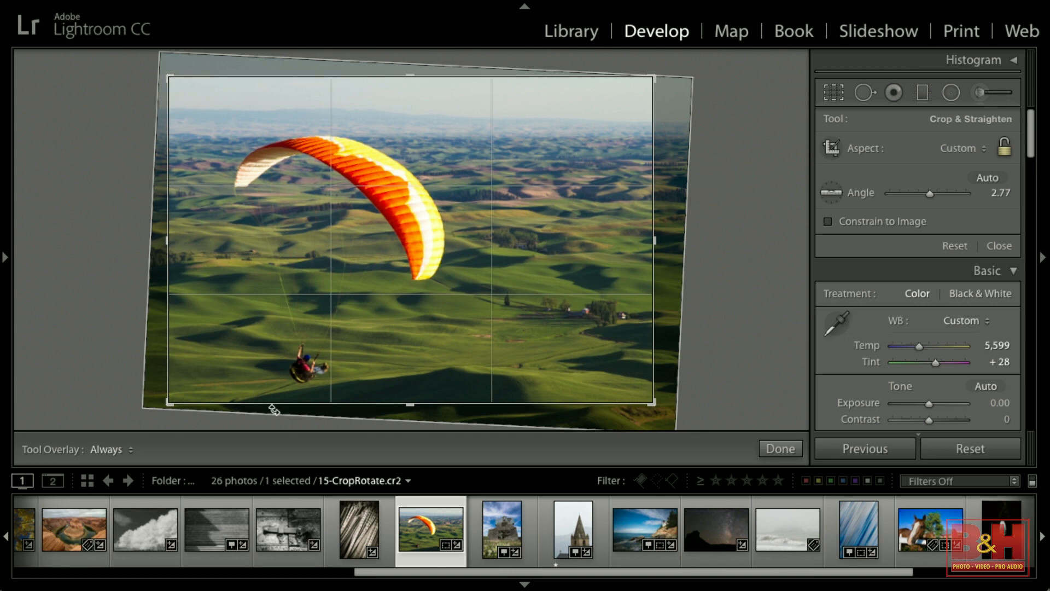
{"action": "left_click_drag", "start_coordinate": [169, 239], "coordinate": [176, 241]}
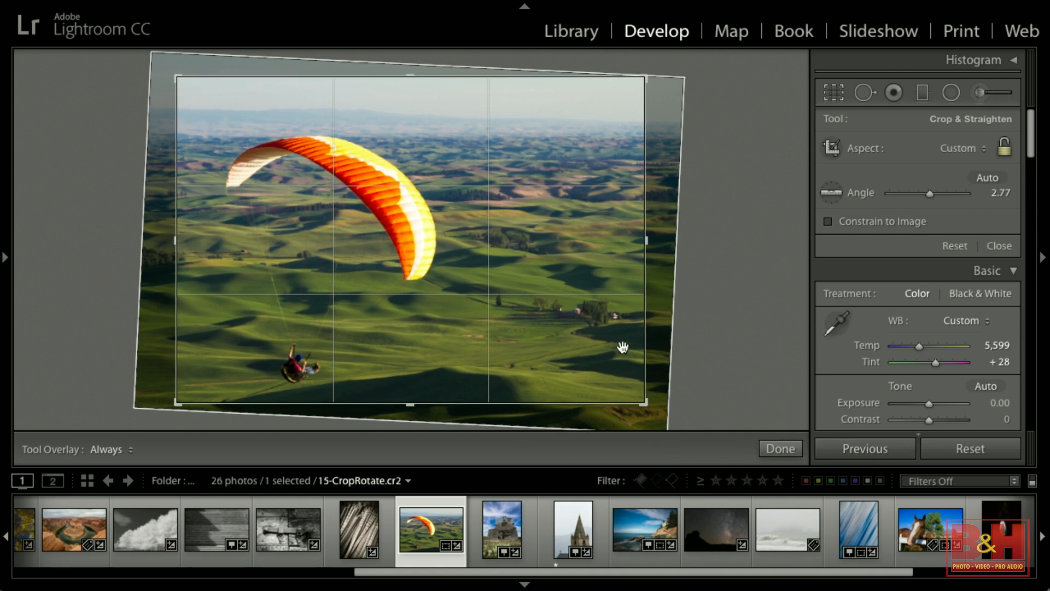
{"action": "left_click_drag", "start_coordinate": [406, 403], "coordinate": [408, 400]}
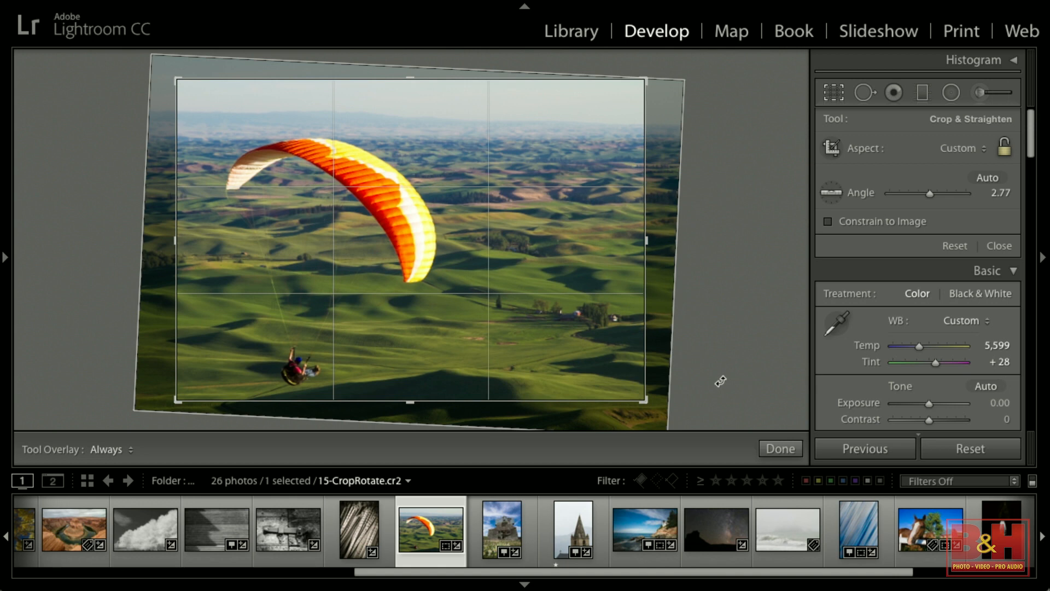
{"action": "left_click", "coordinate": [780, 448]}
Open the leaning barn photo and enable lens profile corrections with Setup set to Auto.
{"action": "left_click", "coordinate": [499, 528]}
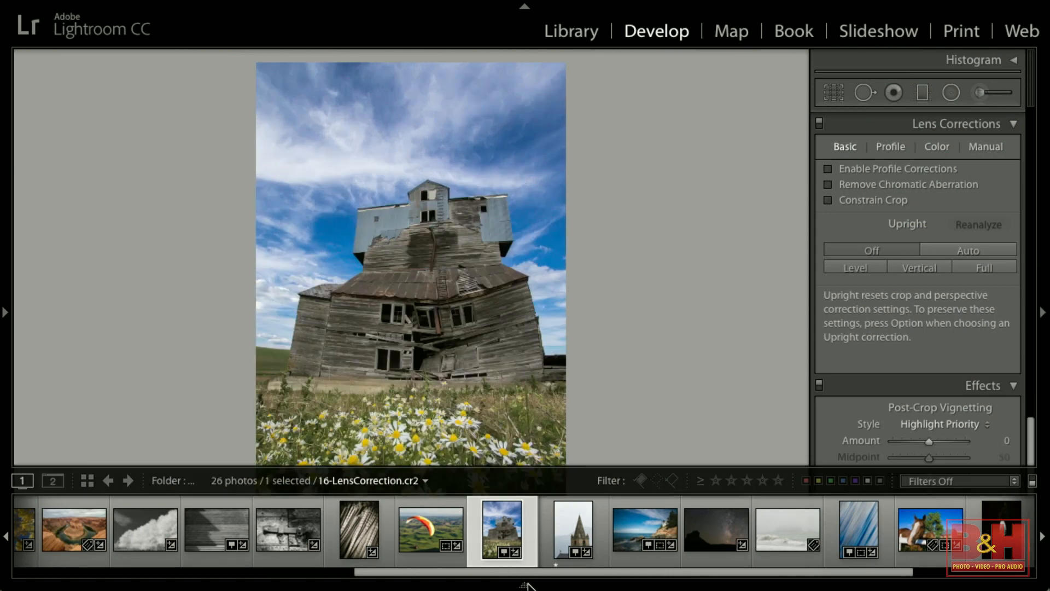
{"action": "left_click", "coordinate": [526, 586]}
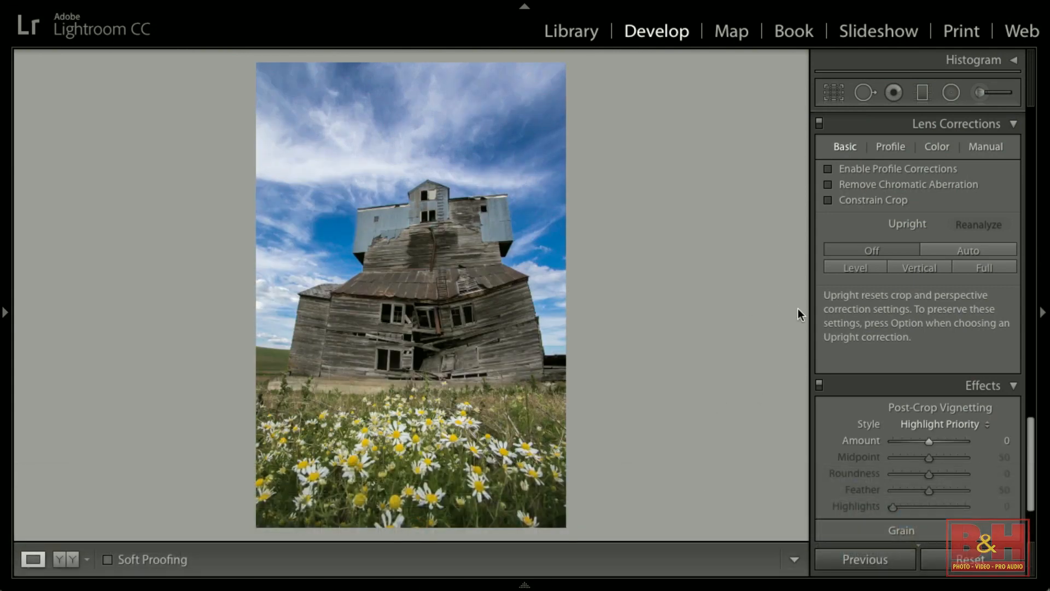
{"action": "scroll", "coordinate": [956, 289], "scroll_direction": "up", "scroll_amount": 1}
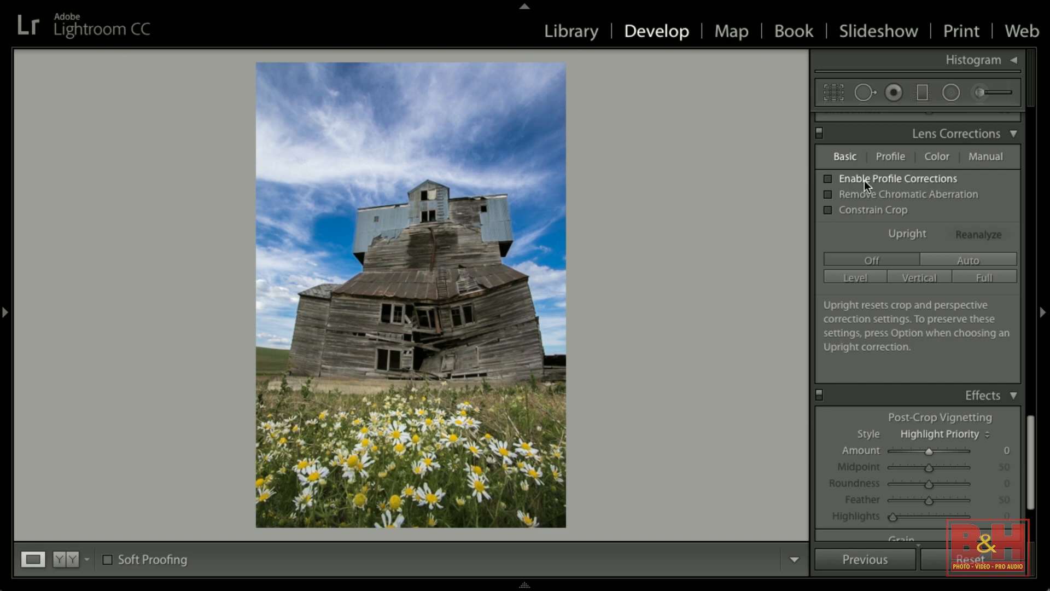
{"action": "left_click", "coordinate": [889, 157]}
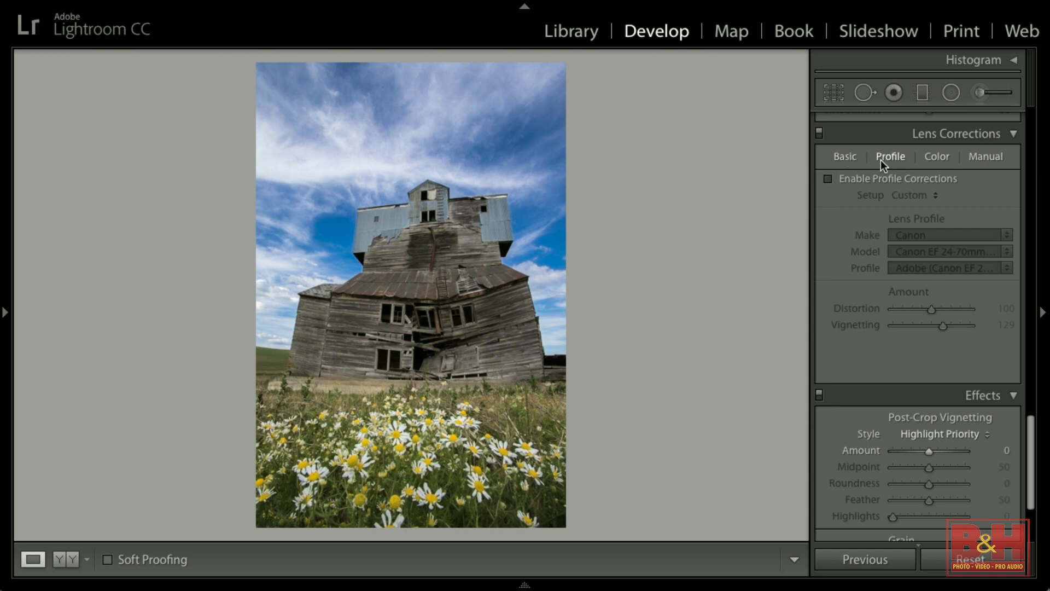
{"action": "left_click", "coordinate": [870, 177]}
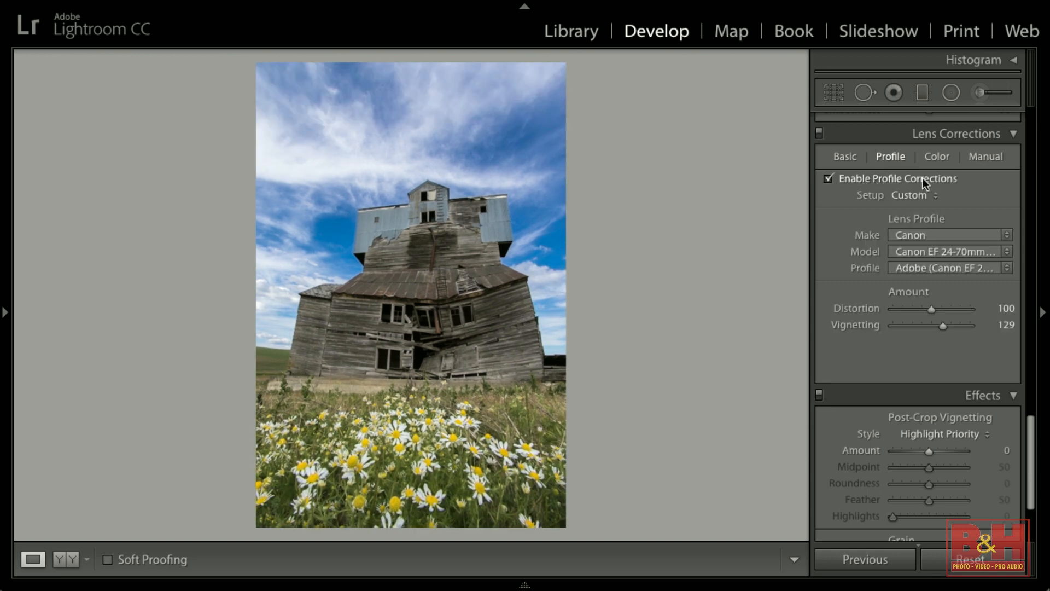
{"action": "left_click", "coordinate": [924, 195]}
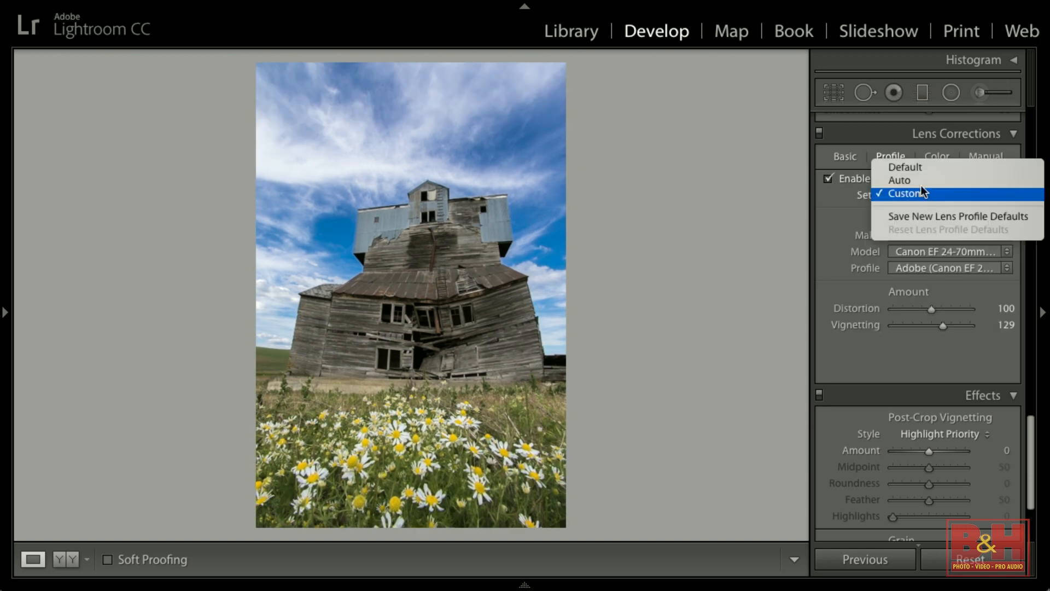
{"action": "left_click", "coordinate": [922, 181]}
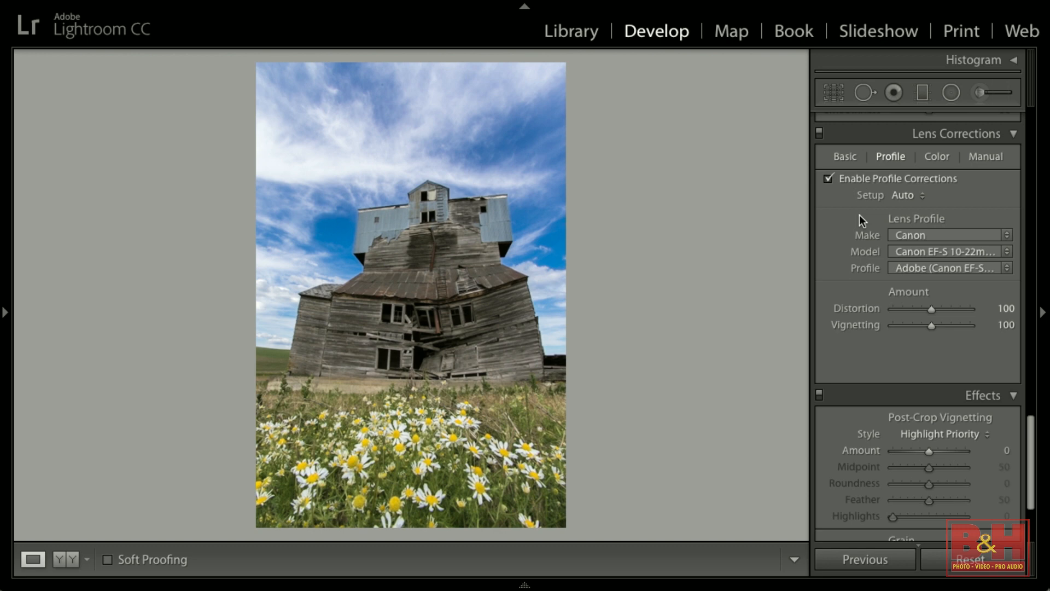
Toggle the lens profile corrections off and on repeatedly to compare the barn photo.
{"action": "left_click", "coordinate": [861, 181]}
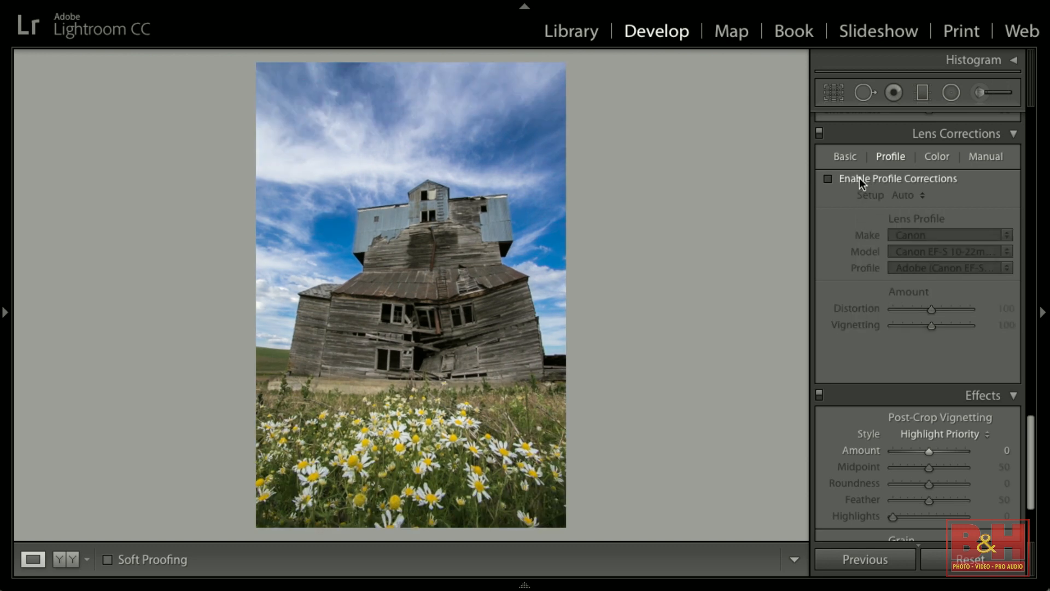
{"action": "left_click", "coordinate": [862, 183]}
{"action": "left_click", "coordinate": [862, 183]}
{"action": "left_click", "coordinate": [862, 183]}
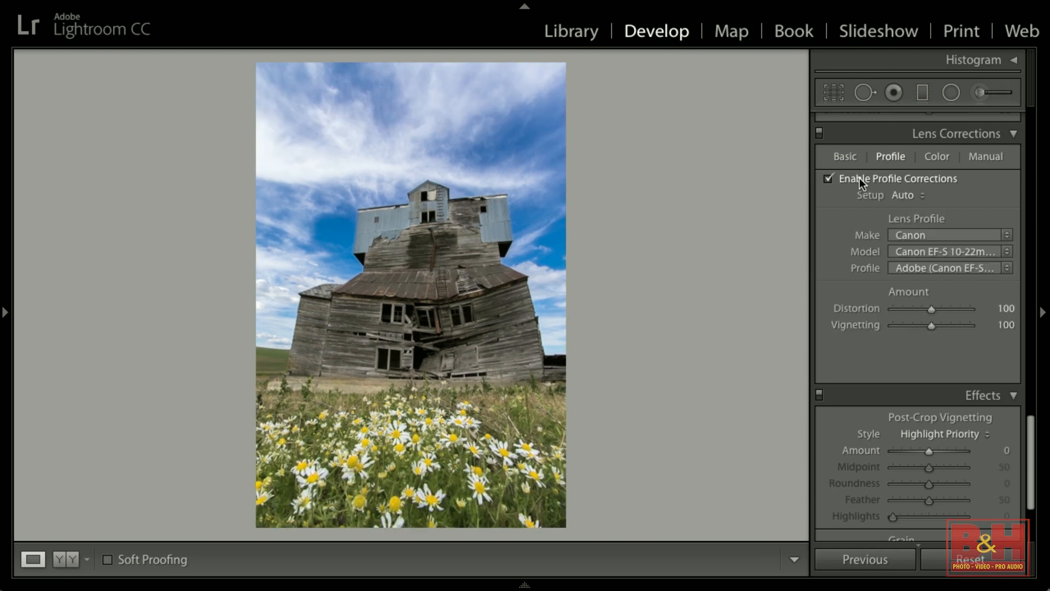
{"action": "left_click", "coordinate": [861, 184]}
{"action": "left_click", "coordinate": [862, 183]}
{"action": "left_click", "coordinate": [862, 183]}
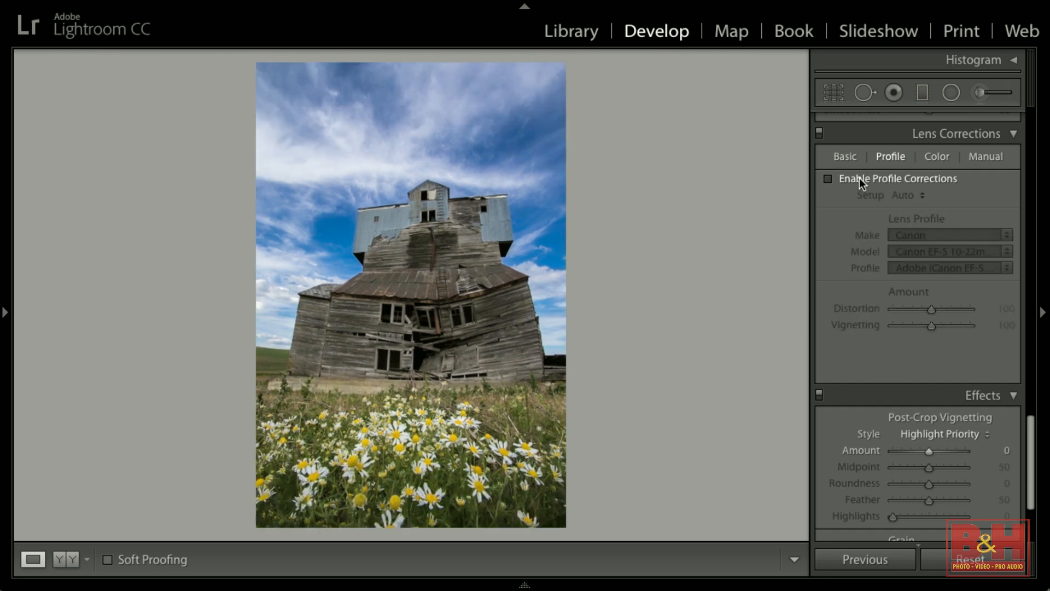
{"action": "left_click", "coordinate": [861, 183]}
{"action": "left_click", "coordinate": [862, 183]}
{"action": "left_click", "coordinate": [862, 183]}
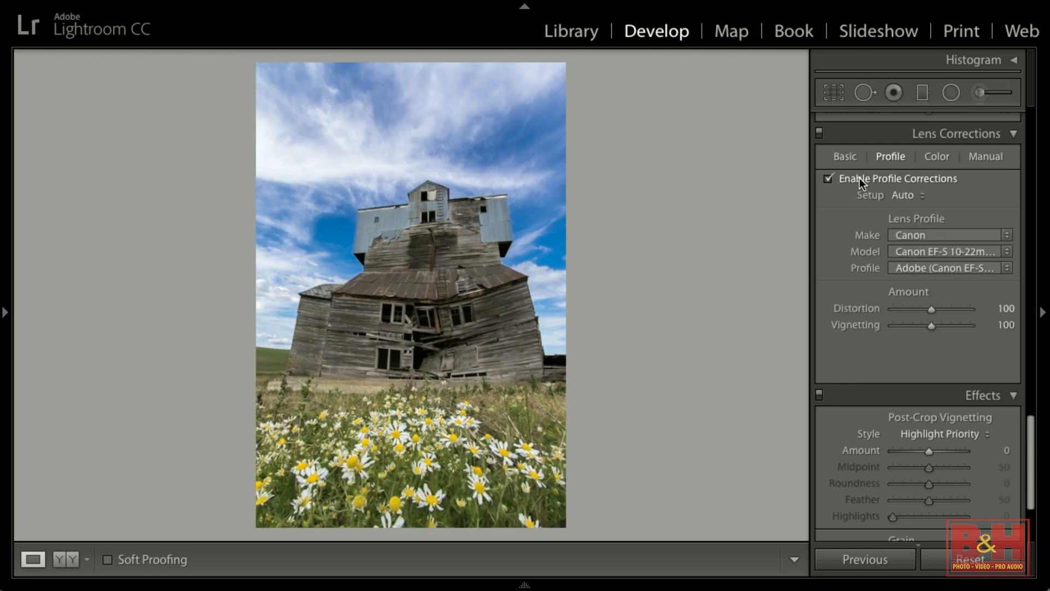
{"action": "left_click", "coordinate": [861, 183]}
{"action": "left_click", "coordinate": [862, 183]}
In the manual transform, set Distortion to +75, Vertical to −59 and Aspect to +45.
{"action": "left_click", "coordinate": [991, 157]}
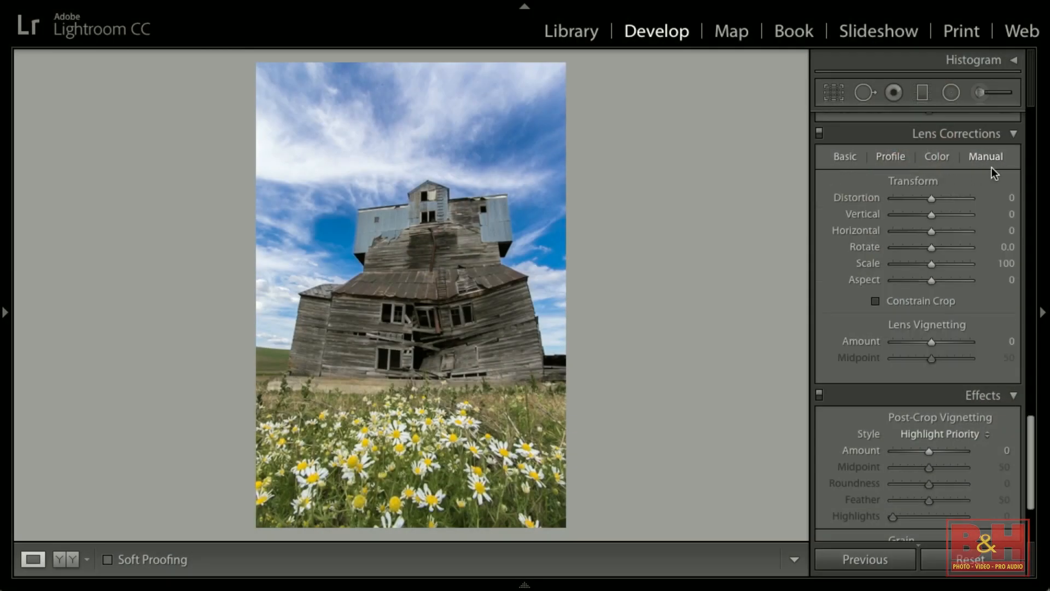
{"action": "left_click_drag", "start_coordinate": [931, 198], "coordinate": [908, 218]}
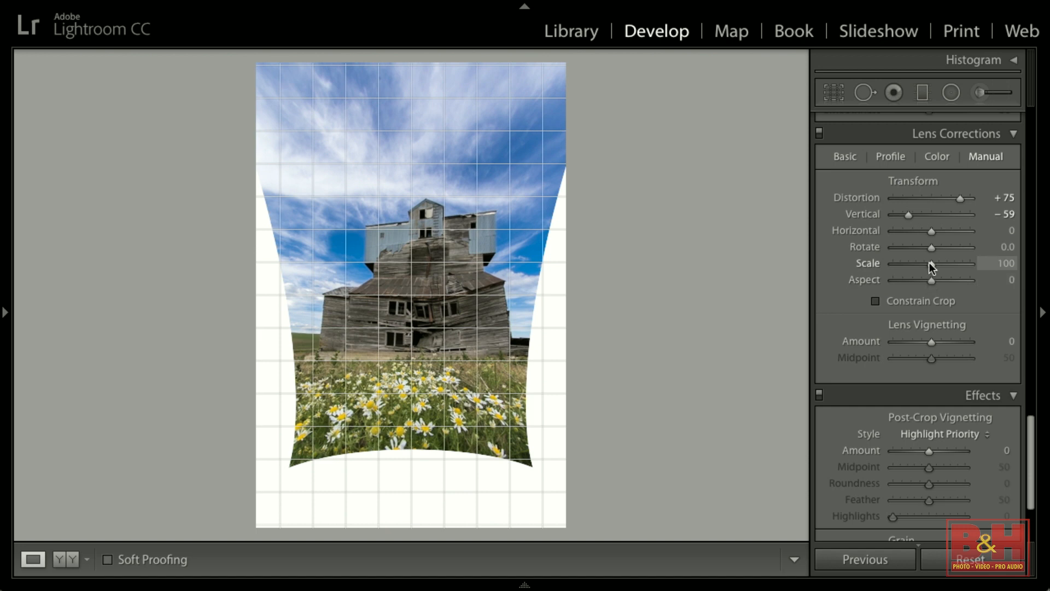
{"action": "left_click_drag", "start_coordinate": [932, 280], "coordinate": [959, 287]}
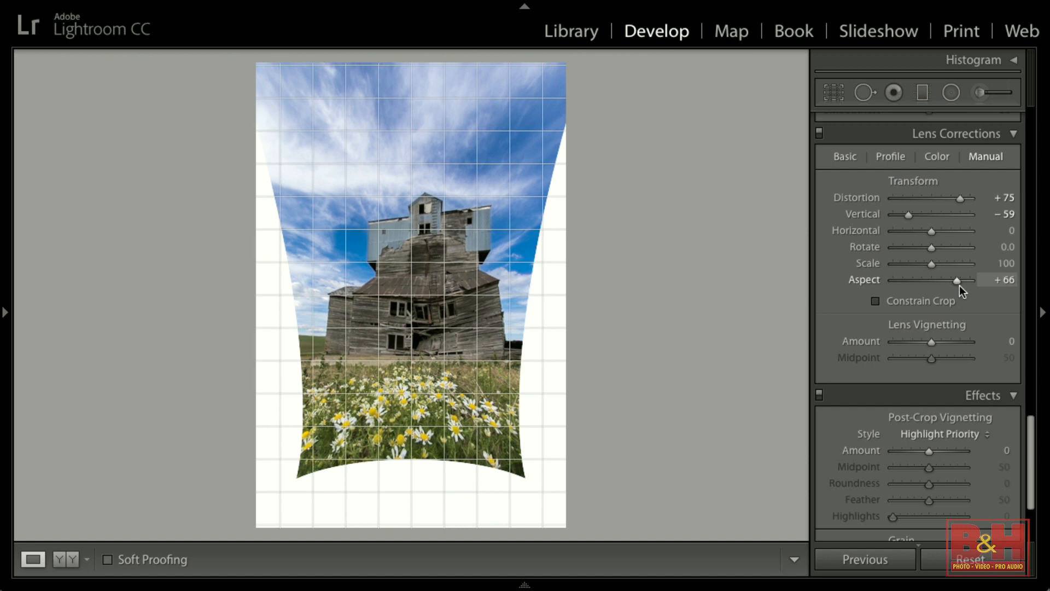
{"action": "mouse_move", "coordinate": [955, 280]}
{"action": "left_mouse_down"}
{"action": "mouse_move", "coordinate": [905, 284]}
{"action": "mouse_move", "coordinate": [986, 284]}
{"action": "mouse_move", "coordinate": [871, 284]}
{"action": "mouse_move", "coordinate": [970, 284]}
{"action": "mouse_move", "coordinate": [922, 283]}
{"action": "mouse_move", "coordinate": [948, 285]}
{"action": "left_mouse_up"}
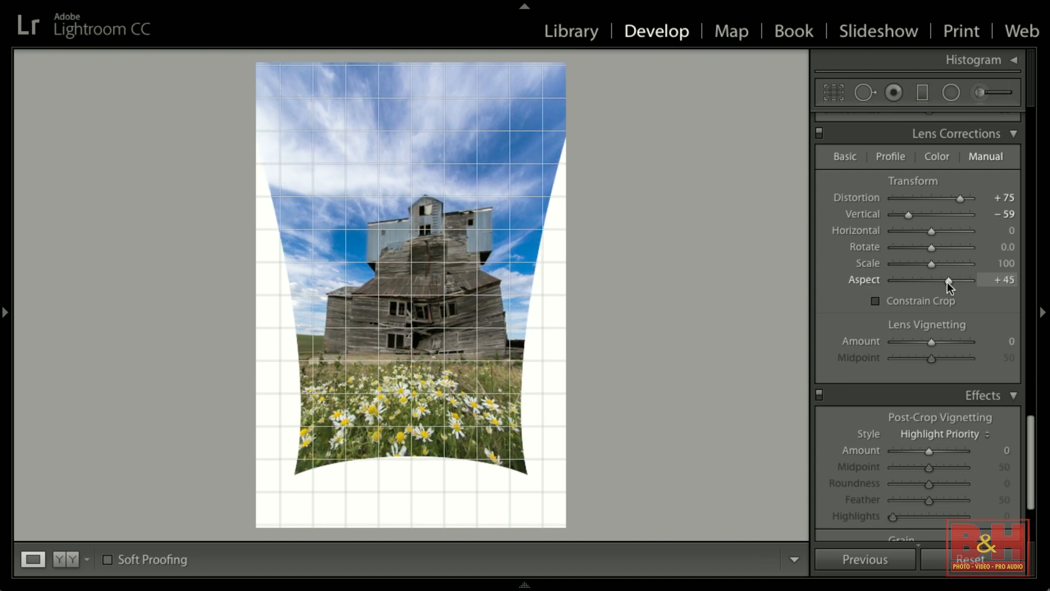
Open the church tower photo and try the Upright modes Full, Off, Level and Vertical.
{"action": "left_click", "coordinate": [892, 156]}
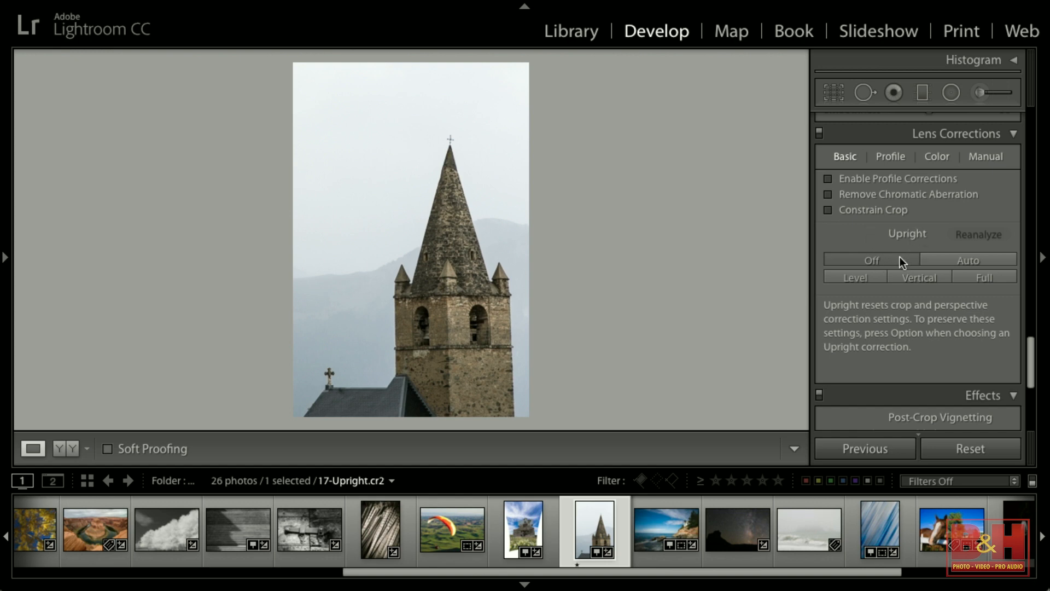
{"action": "left_click", "coordinate": [996, 280]}
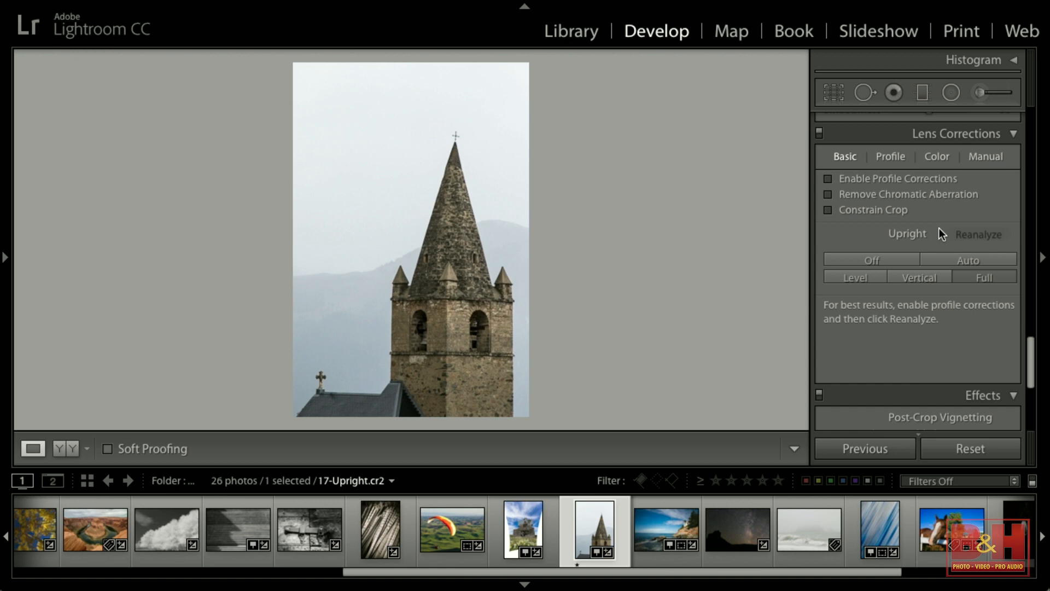
{"action": "left_click", "coordinate": [878, 255]}
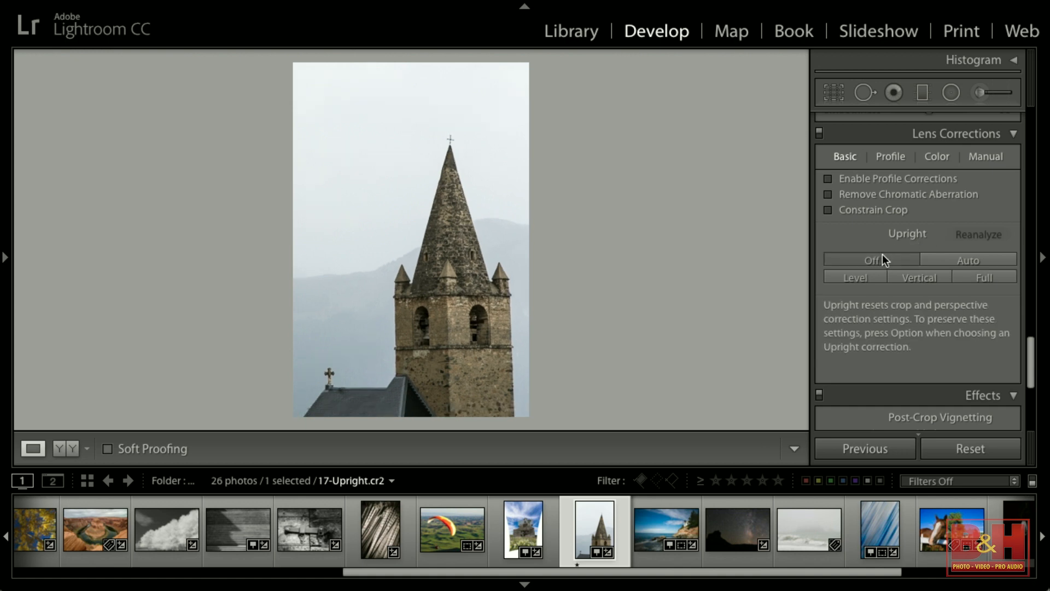
{"action": "left_click", "coordinate": [987, 276]}
{"action": "left_click", "coordinate": [865, 276]}
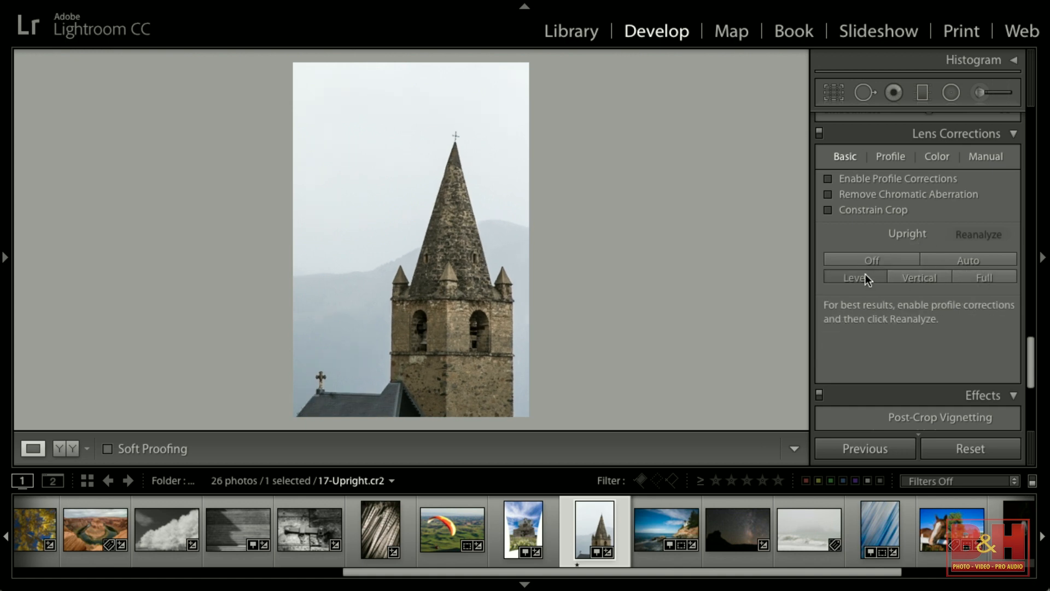
{"action": "left_click", "coordinate": [912, 276]}
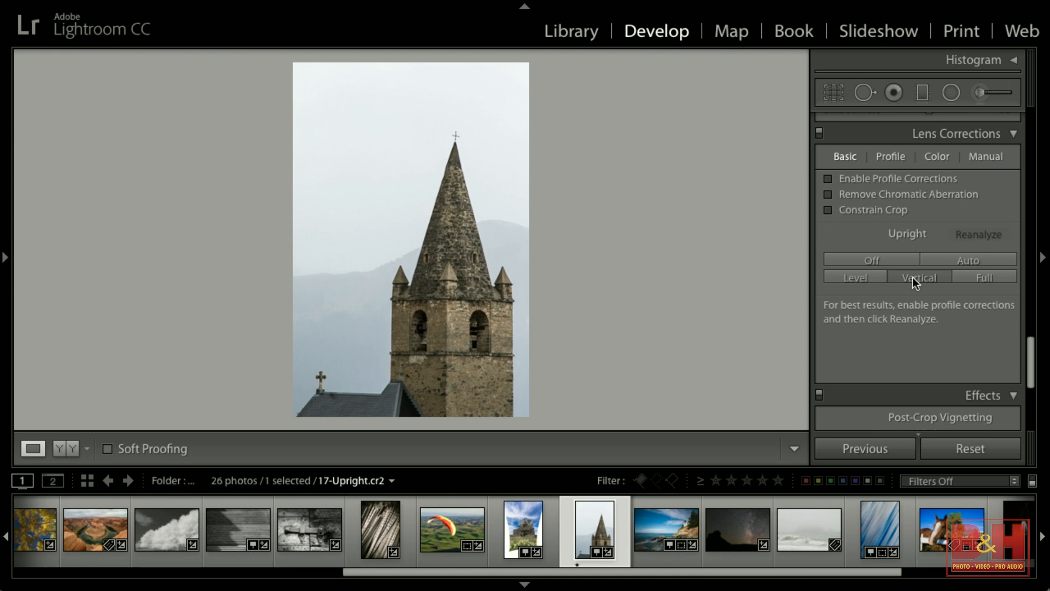
On the church tower photo, apply Upright Full, switch Upright off, then apply Full again.
{"action": "left_click", "coordinate": [983, 277]}
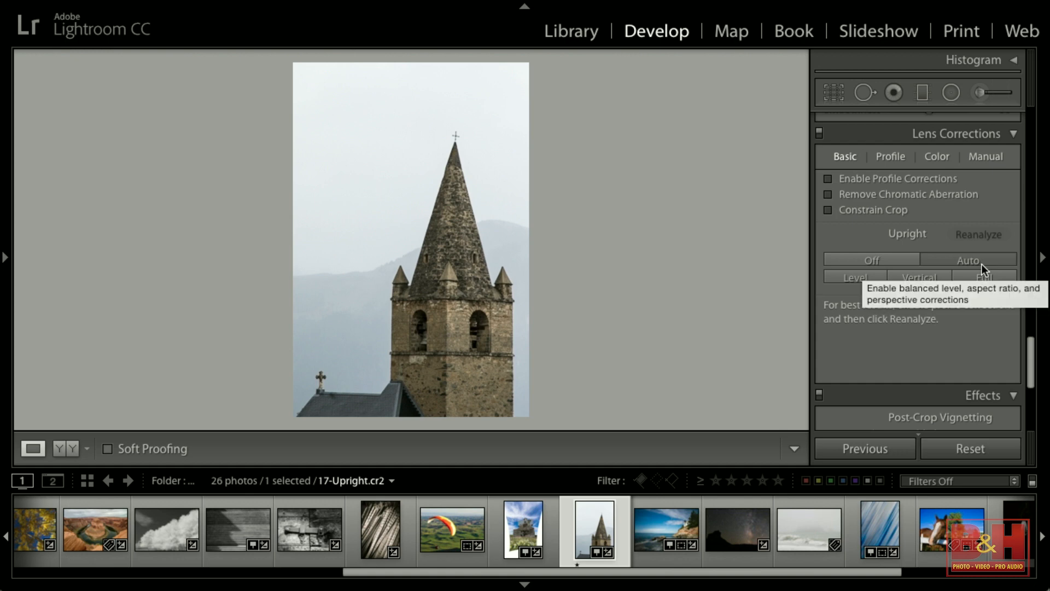
{"action": "left_click", "coordinate": [887, 261]}
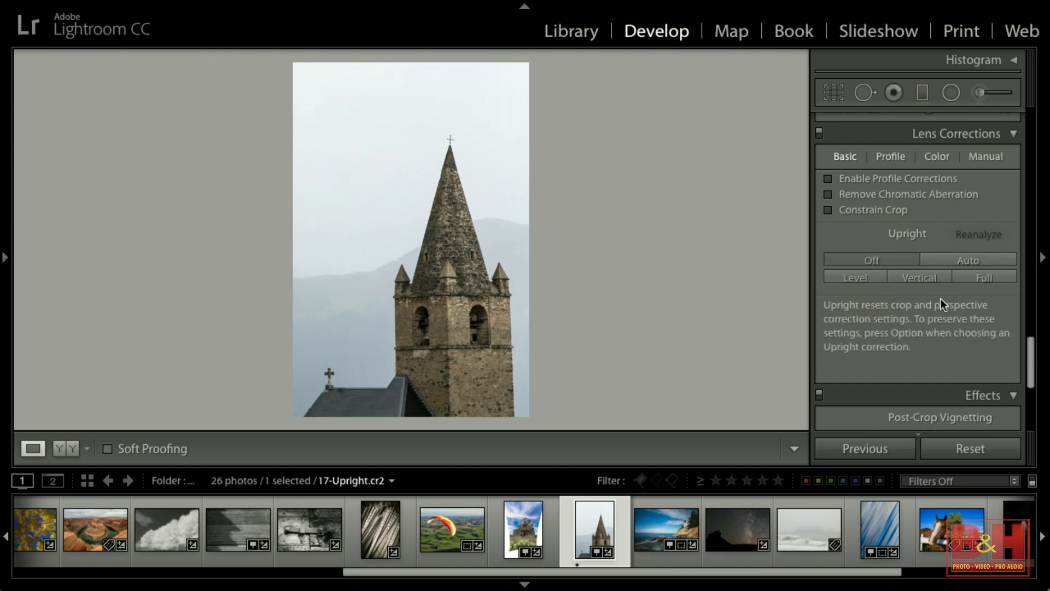
{"action": "left_click", "coordinate": [984, 278]}
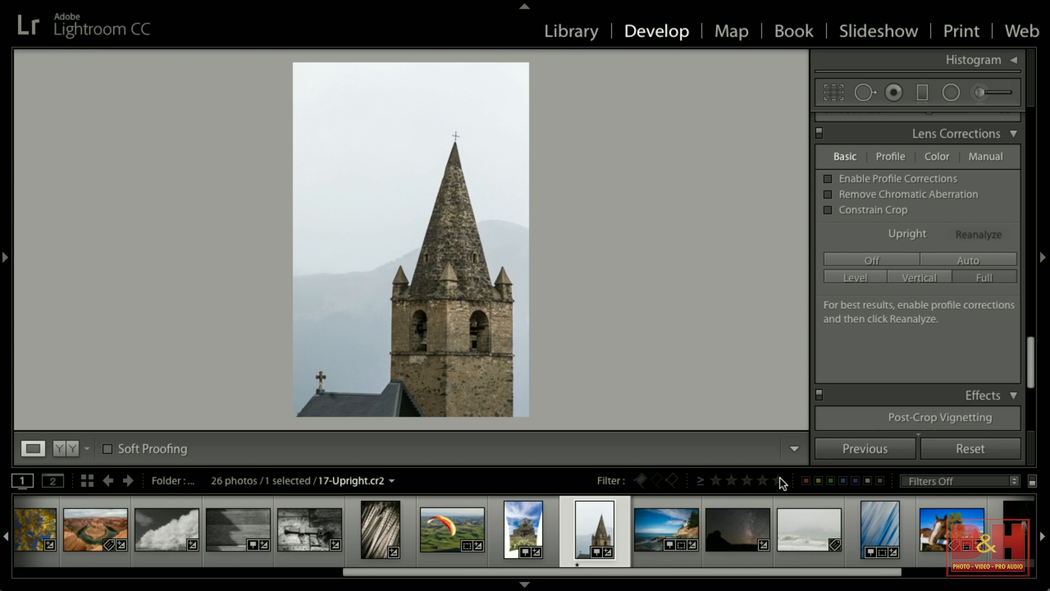
Open the lighthouse photo and enable lens profile corrections with Setup set to Auto.
{"action": "left_click", "coordinate": [647, 520]}
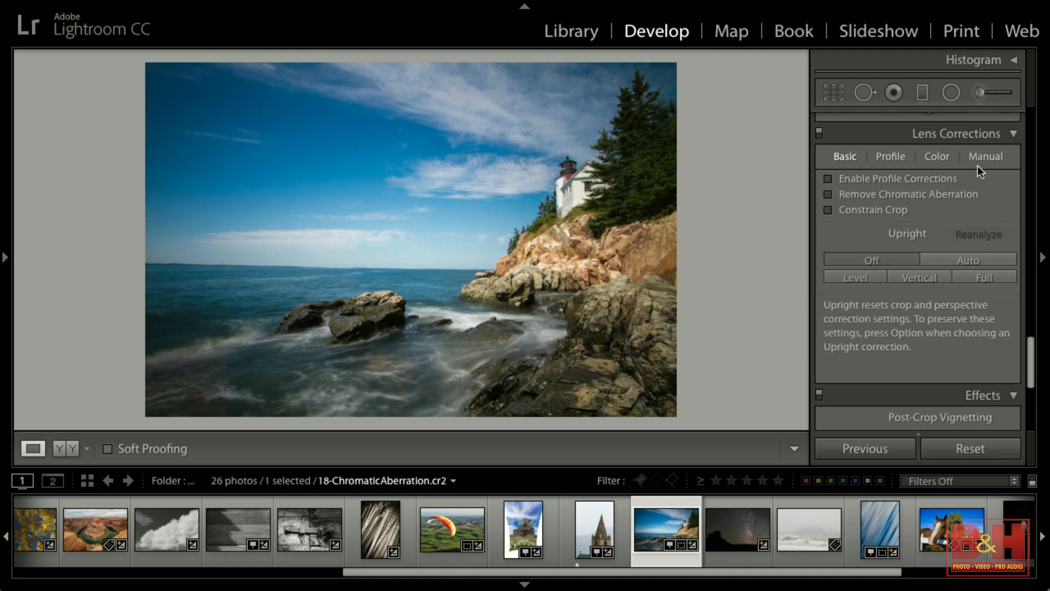
{"action": "left_click", "coordinate": [889, 157]}
{"action": "left_click", "coordinate": [887, 179]}
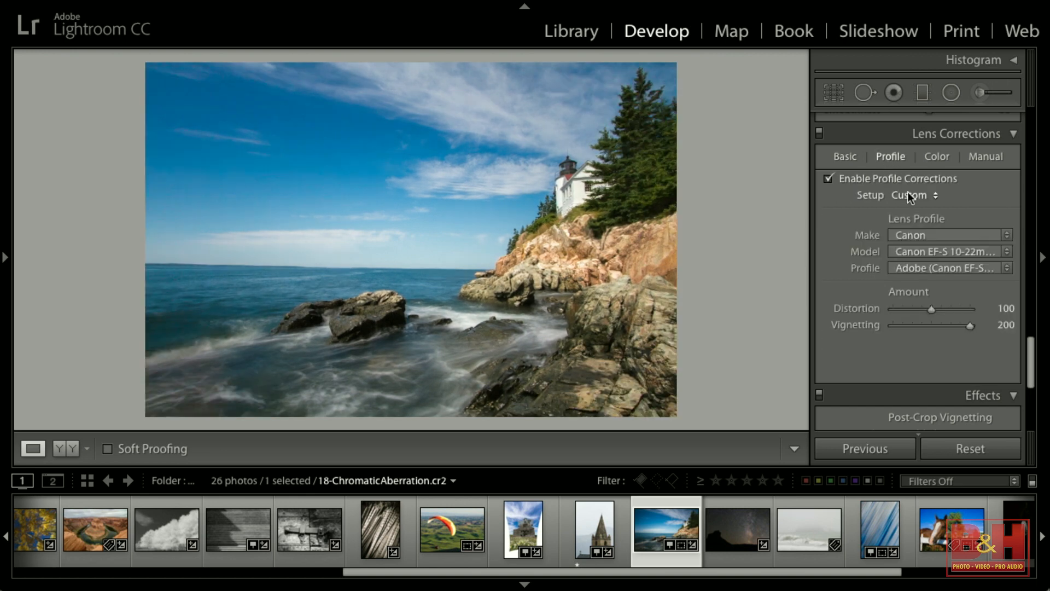
{"action": "left_click", "coordinate": [910, 194]}
{"action": "left_click", "coordinate": [909, 183]}
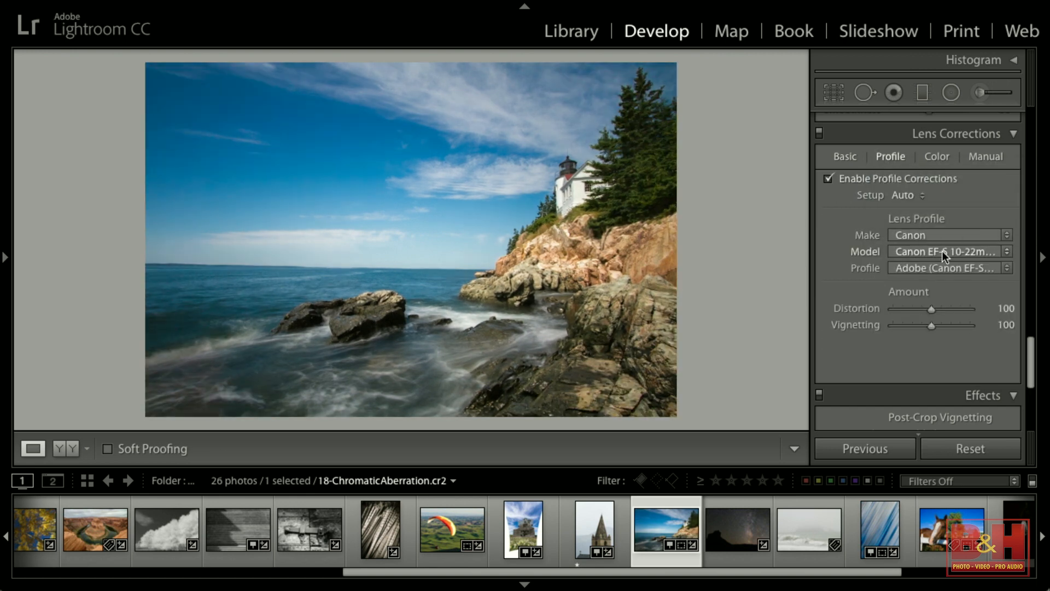
Toggle the lens profile corrections off and on repeatedly to compare the lighthouse photo.
{"action": "left_click", "coordinate": [839, 180]}
{"action": "left_click", "coordinate": [839, 178]}
{"action": "left_click", "coordinate": [839, 178]}
{"action": "left_click", "coordinate": [839, 178]}
{"action": "left_click", "coordinate": [839, 178]}
{"action": "left_click", "coordinate": [839, 178]}
{"action": "left_click", "coordinate": [839, 178]}
{"action": "left_click", "coordinate": [839, 178]}
{"action": "left_click", "coordinate": [839, 178]}
{"action": "left_click", "coordinate": [839, 178]}
Zoom into the lighthouse and reset both Defringe Amount sliders to 0 in the lens correction color settings.
{"action": "left_click", "coordinate": [556, 171]}
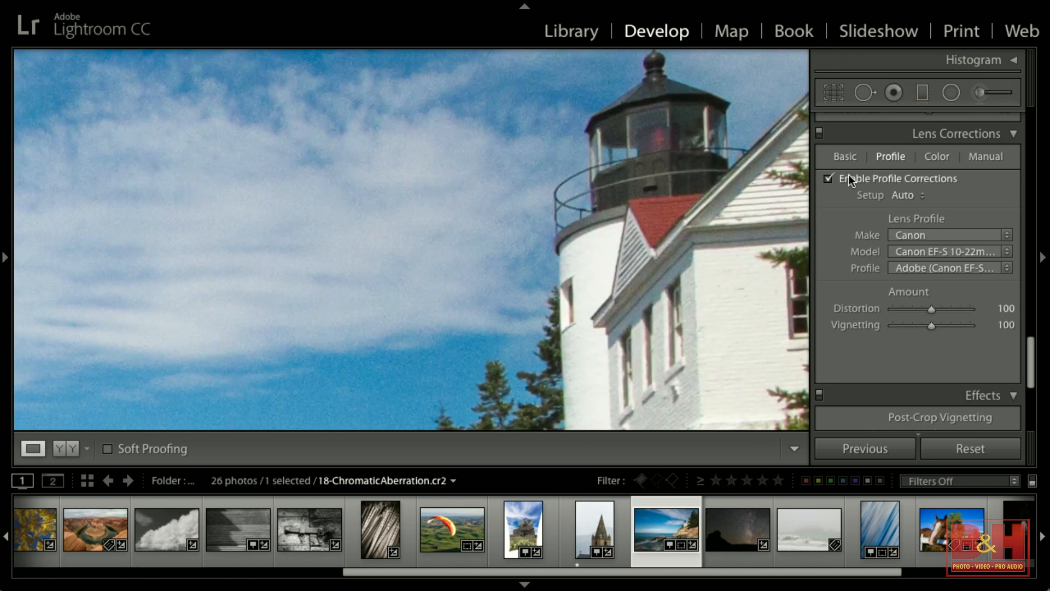
{"action": "left_click", "coordinate": [837, 156]}
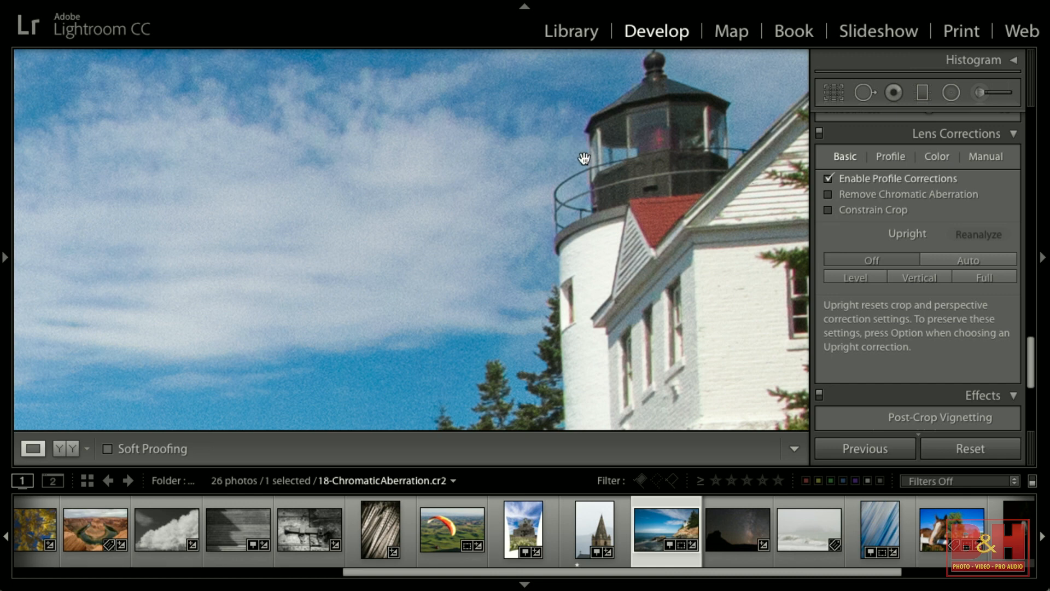
{"action": "left_click", "coordinate": [939, 156]}
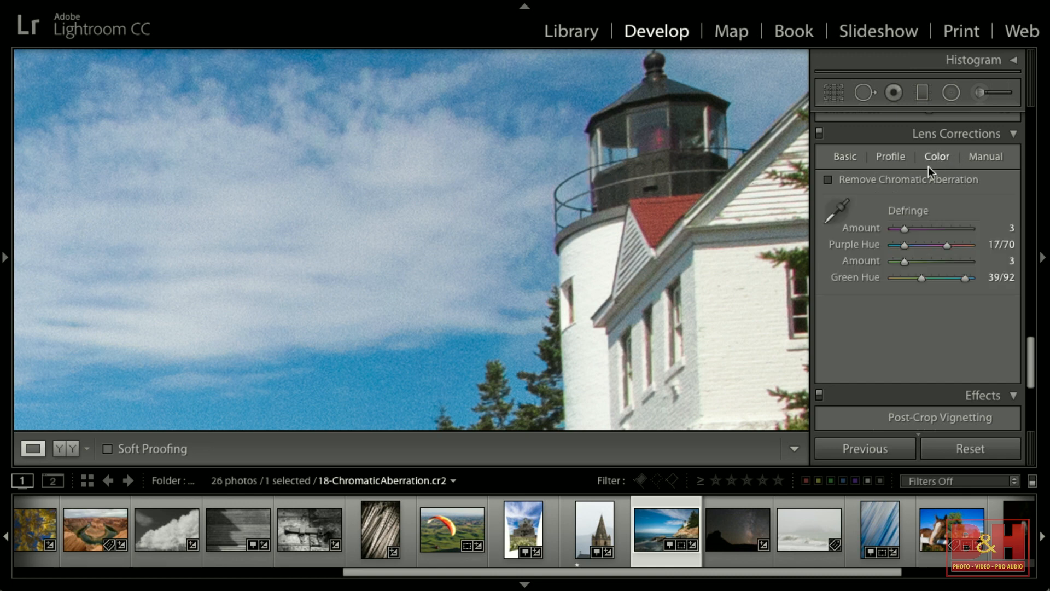
{"action": "double_click", "coordinate": [904, 227]}
{"action": "double_click", "coordinate": [904, 260]}
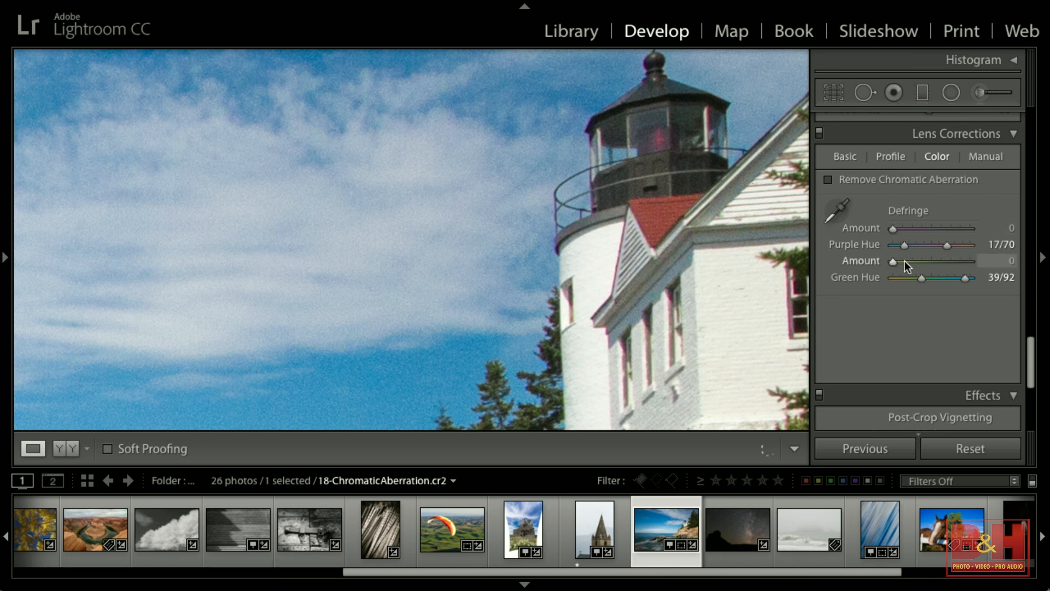
Pan to the lighthouse lantern and enable Remove Chromatic Aberration.
{"action": "left_click", "coordinate": [846, 157]}
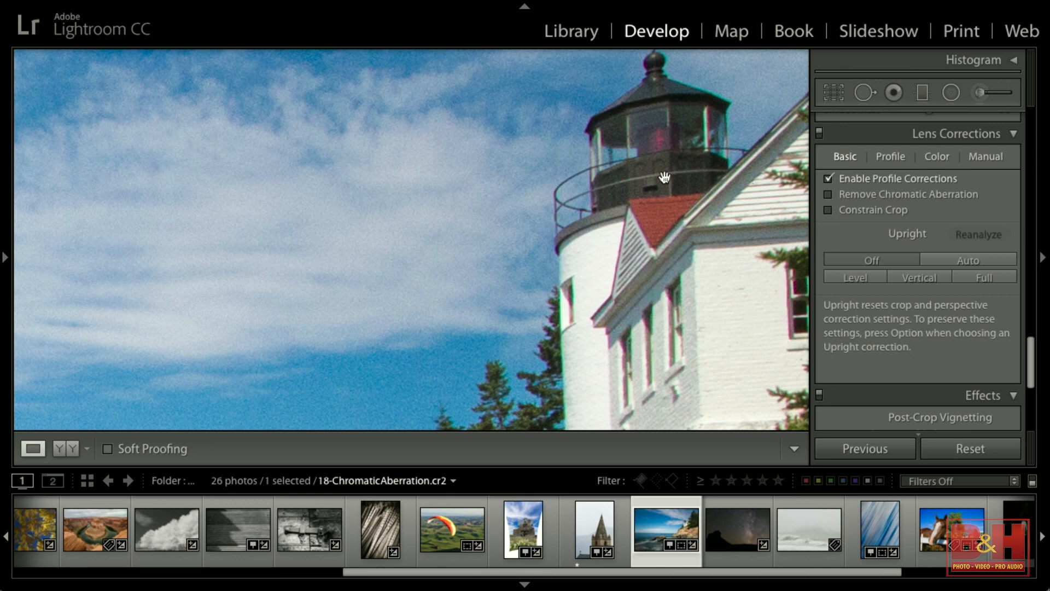
{"action": "left_click_drag", "start_coordinate": [664, 179], "coordinate": [673, 243]}
{"action": "left_click_drag", "start_coordinate": [686, 159], "coordinate": [714, 142]}
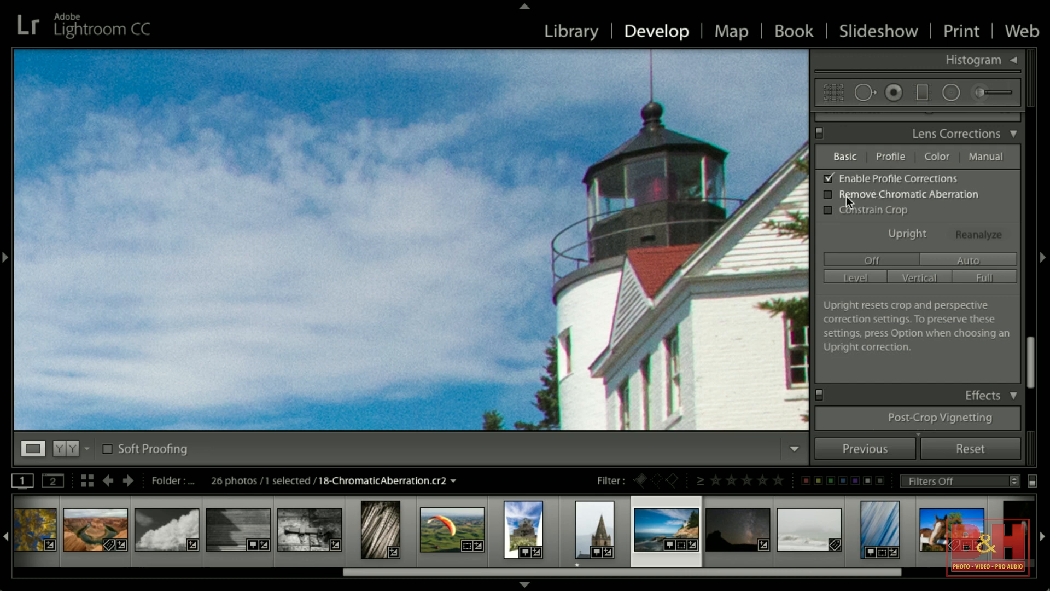
{"action": "left_click", "coordinate": [910, 195]}
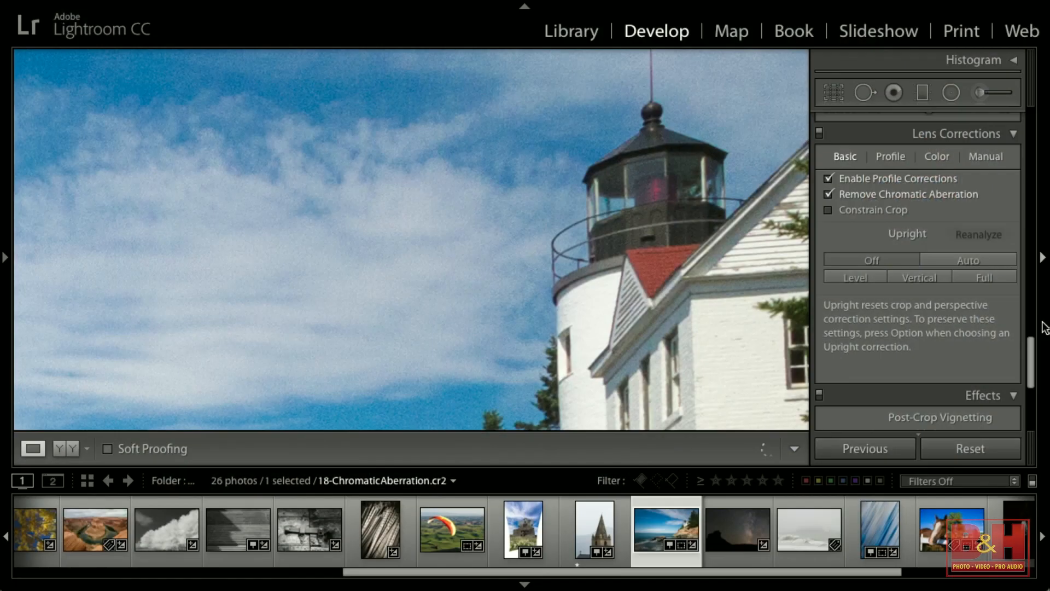
Magnify the lantern edges, set the green Defringe Amount to 4, and zoom back out to the full photo.
{"action": "mouse_move", "coordinate": [11, 146]}
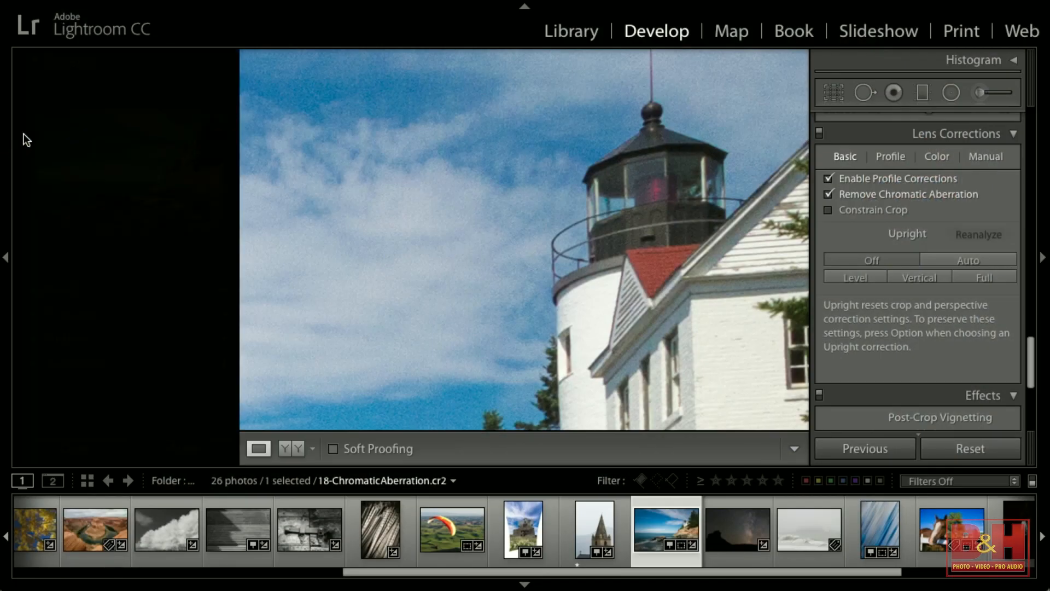
{"action": "left_click", "coordinate": [214, 59]}
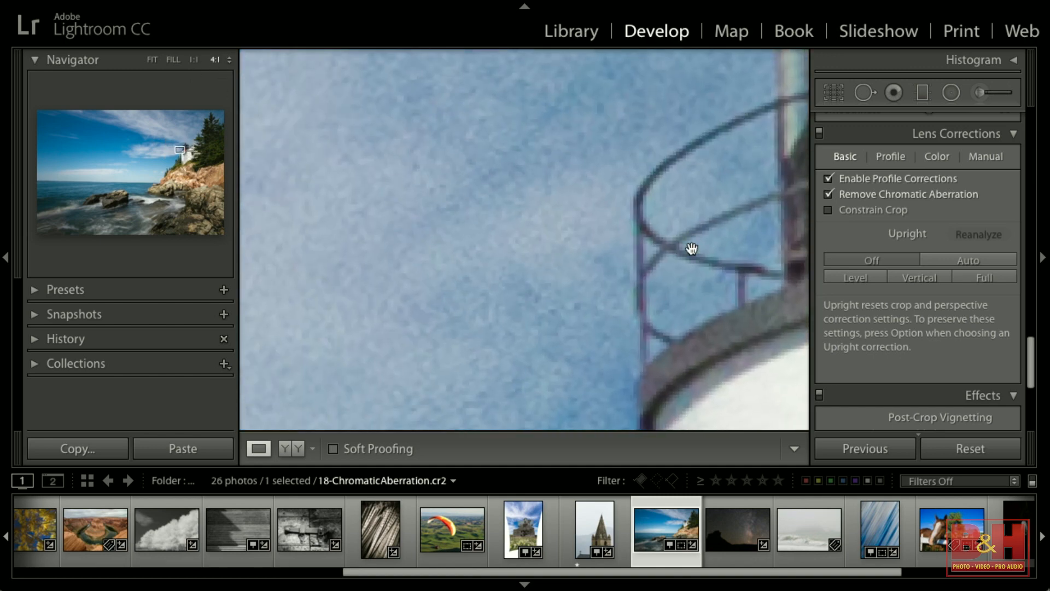
{"action": "left_click_drag", "start_coordinate": [749, 191], "coordinate": [633, 300]}
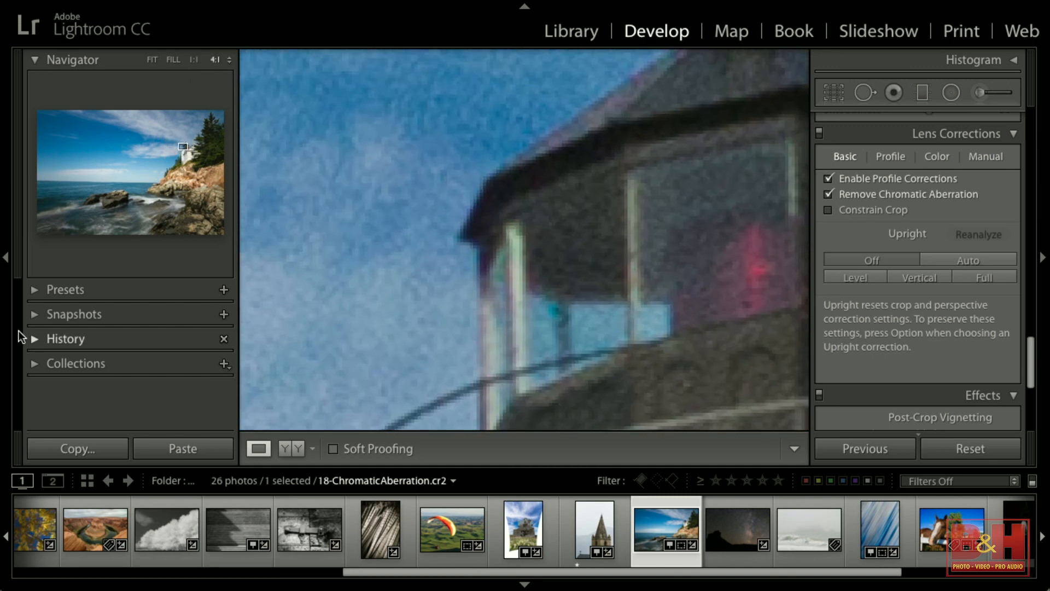
{"action": "left_click", "coordinate": [16, 262]}
{"action": "left_click_drag", "start_coordinate": [727, 350], "coordinate": [729, 298]}
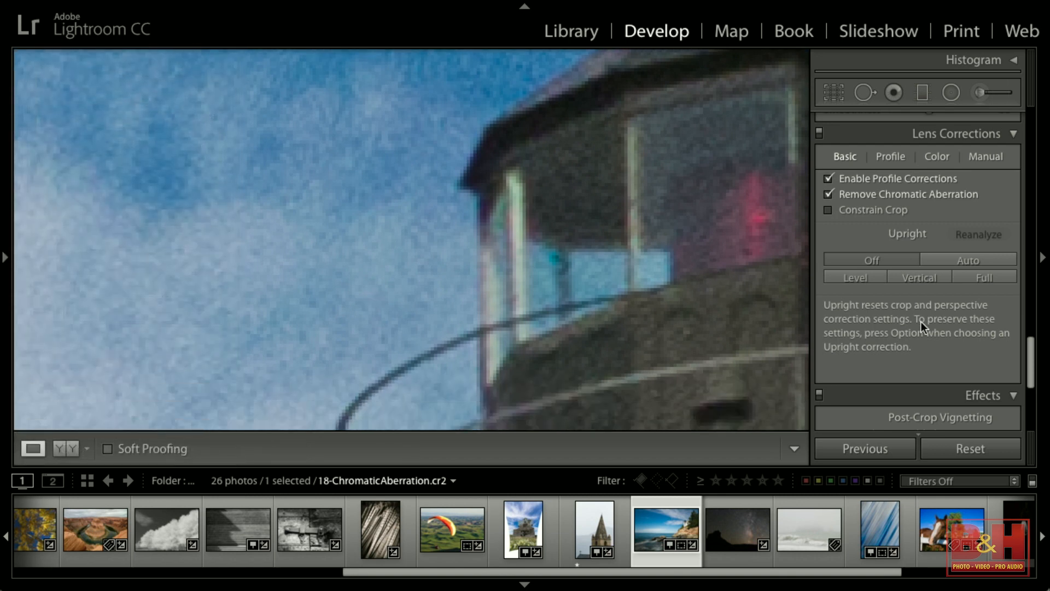
{"action": "left_click", "coordinate": [939, 158]}
{"action": "left_click_drag", "start_coordinate": [894, 228], "coordinate": [878, 260]}
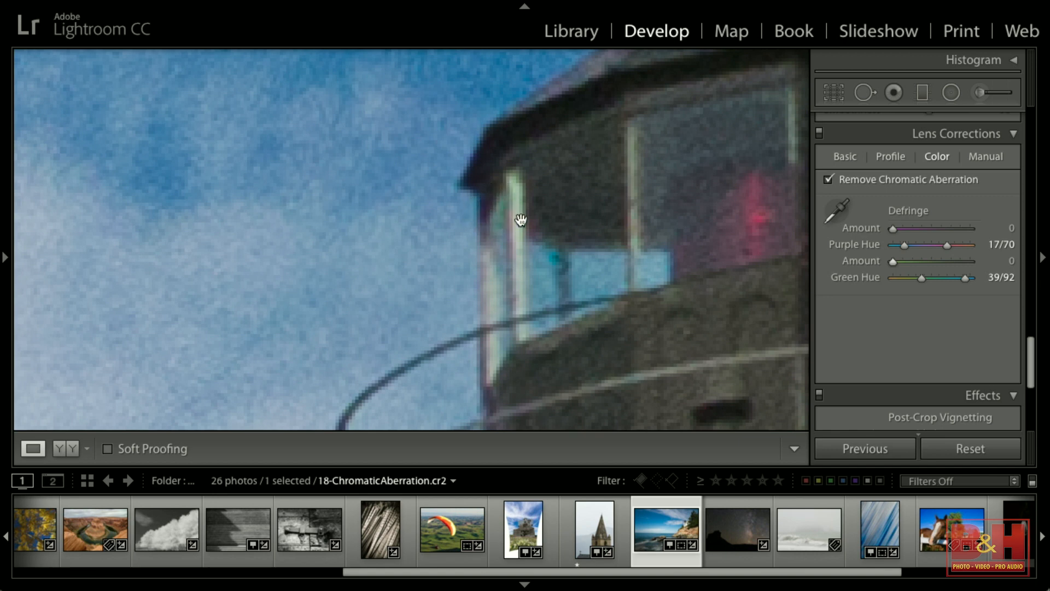
{"action": "left_click_drag", "start_coordinate": [893, 261], "coordinate": [908, 263]}
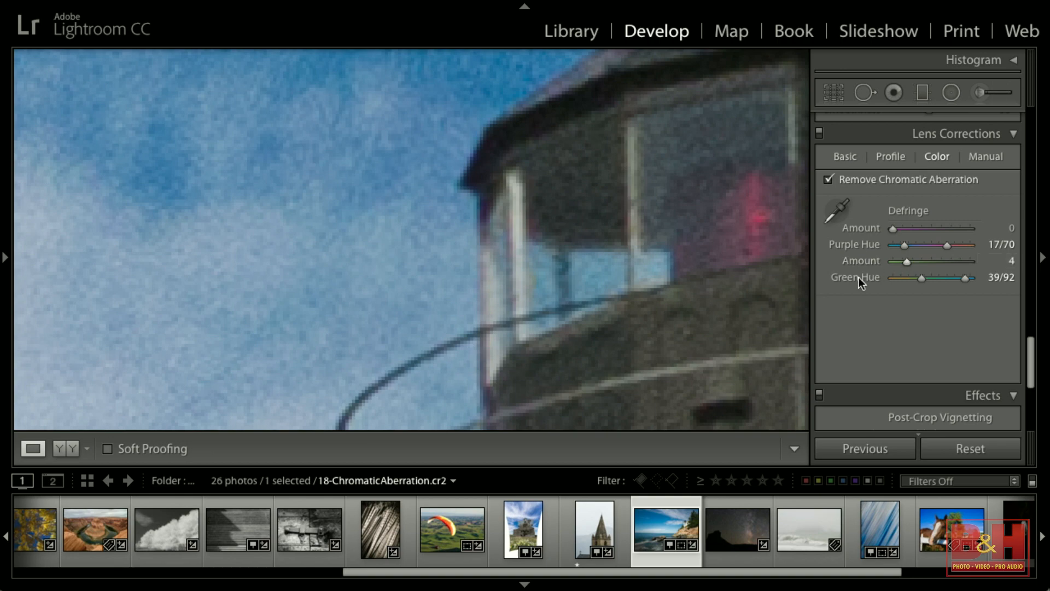
{"action": "left_click", "coordinate": [695, 293]}
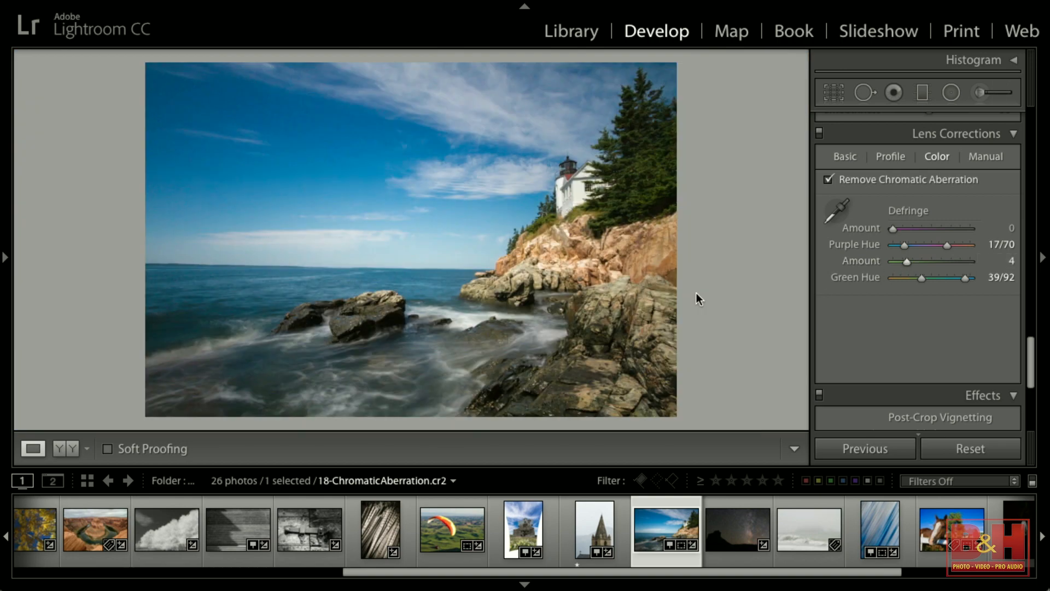
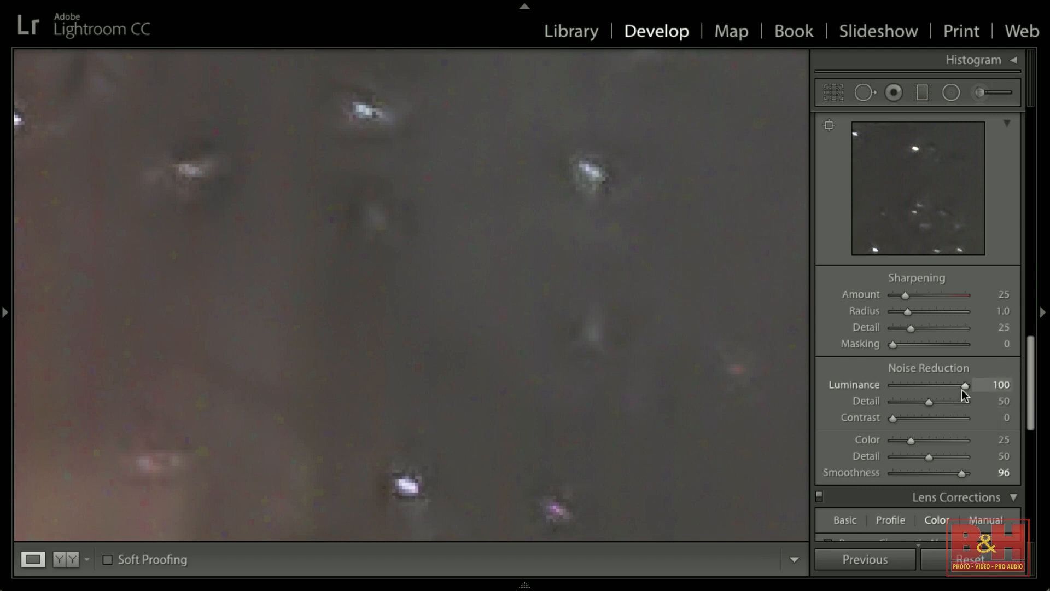
Set Luminance noise reduction to 7 on the Milky Way photo and return to the full-frame view.
{"action": "left_click_drag", "start_coordinate": [930, 387], "coordinate": [896, 389]}
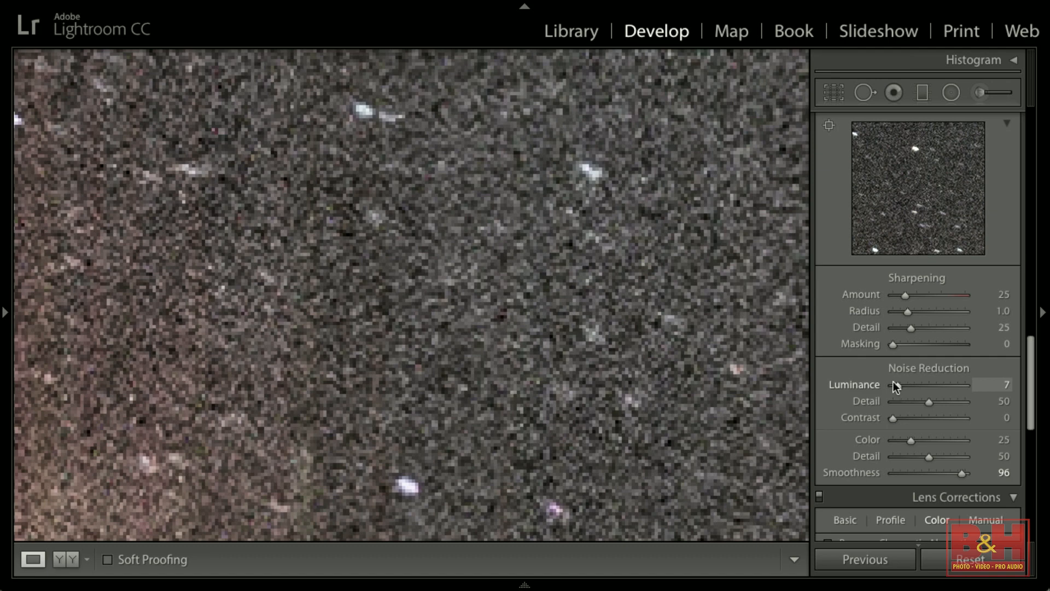
{"action": "left_click", "coordinate": [778, 375]}
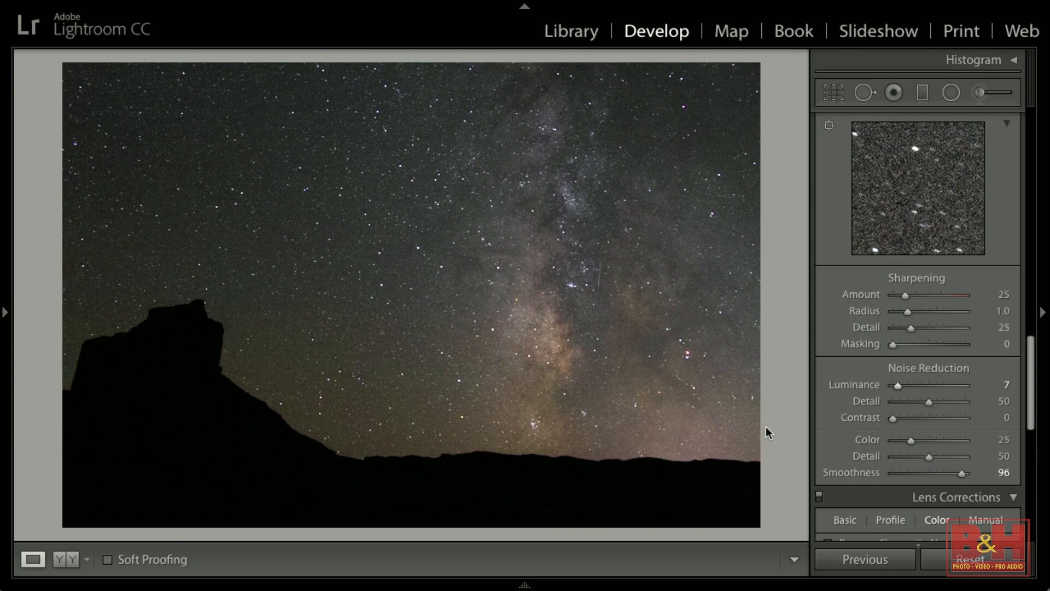
Open the foggy seascape photo, activate the Spot Removal tool in Heal mode, and set the brush size to 75.
{"action": "left_click", "coordinate": [598, 585]}
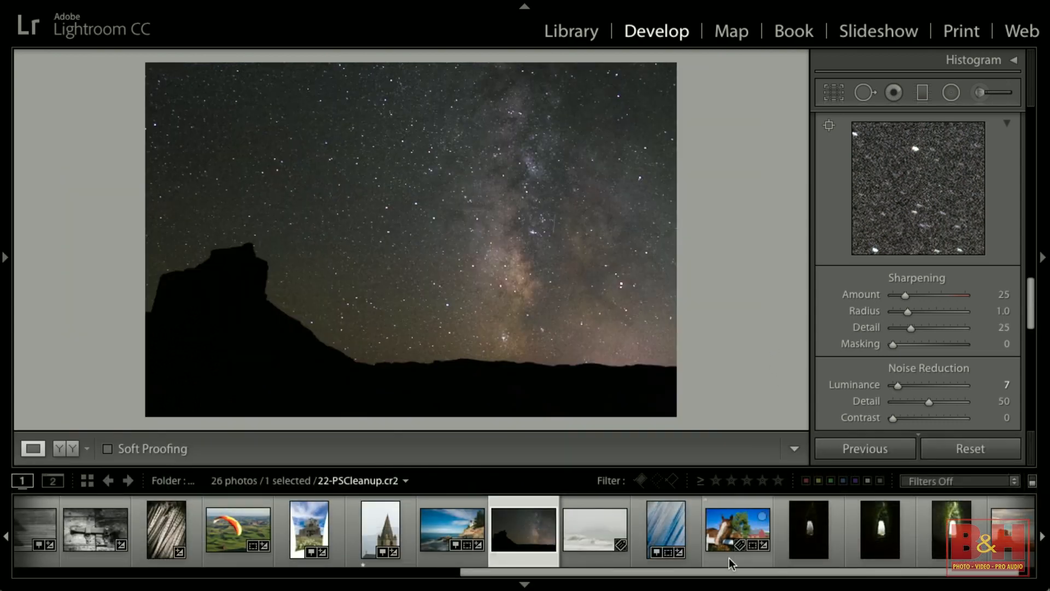
{"action": "left_click", "coordinate": [581, 535]}
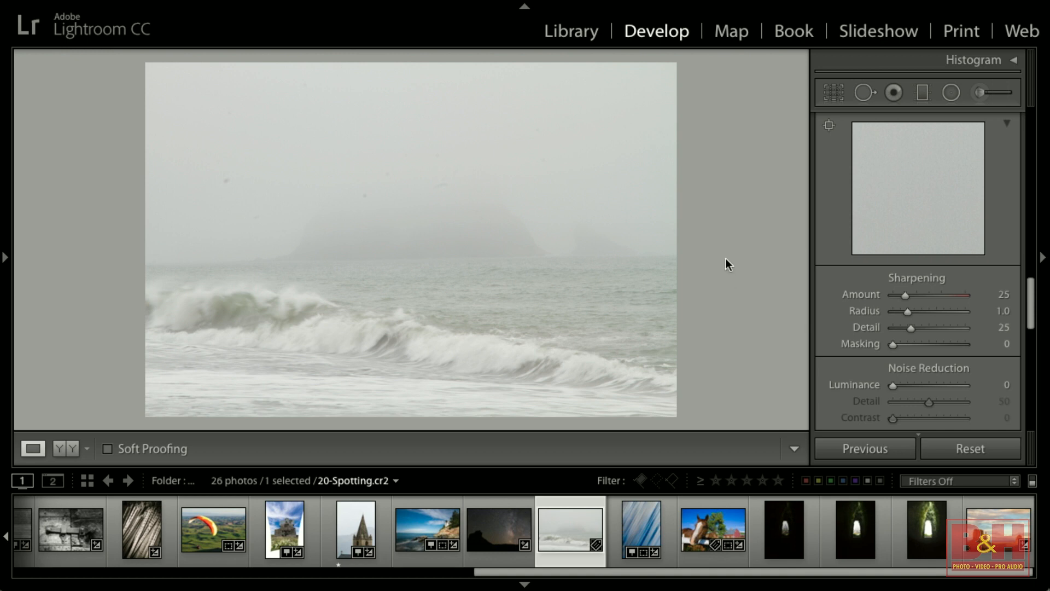
{"action": "left_click", "coordinate": [863, 93]}
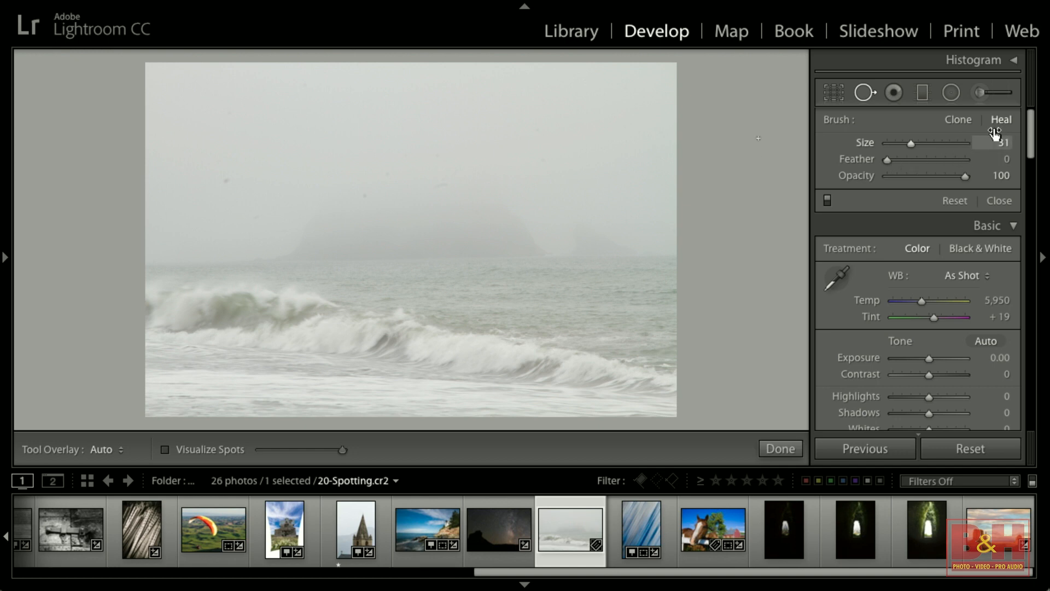
{"action": "scroll", "coordinate": [571, 184], "scroll_direction": "up", "scroll_amount": 10}
{"action": "scroll", "coordinate": [570, 183], "scroll_direction": "down", "scroll_amount": 10}
{"action": "scroll", "coordinate": [571, 183], "scroll_direction": "up", "scroll_amount": 9}
{"action": "scroll", "coordinate": [571, 183], "scroll_direction": "up", "scroll_amount": 1}
{"action": "scroll", "coordinate": [534, 188], "scroll_direction": "down", "scroll_amount": 2}
{"action": "scroll", "coordinate": [229, 184], "scroll_direction": "down", "scroll_amount": 1}
{"action": "scroll", "coordinate": [227, 182], "scroll_direction": "down", "scroll_amount": 1}
Heal two dust spots in the upper-left sky, zooming in to check them and back out.
{"action": "left_click", "coordinate": [226, 181]}
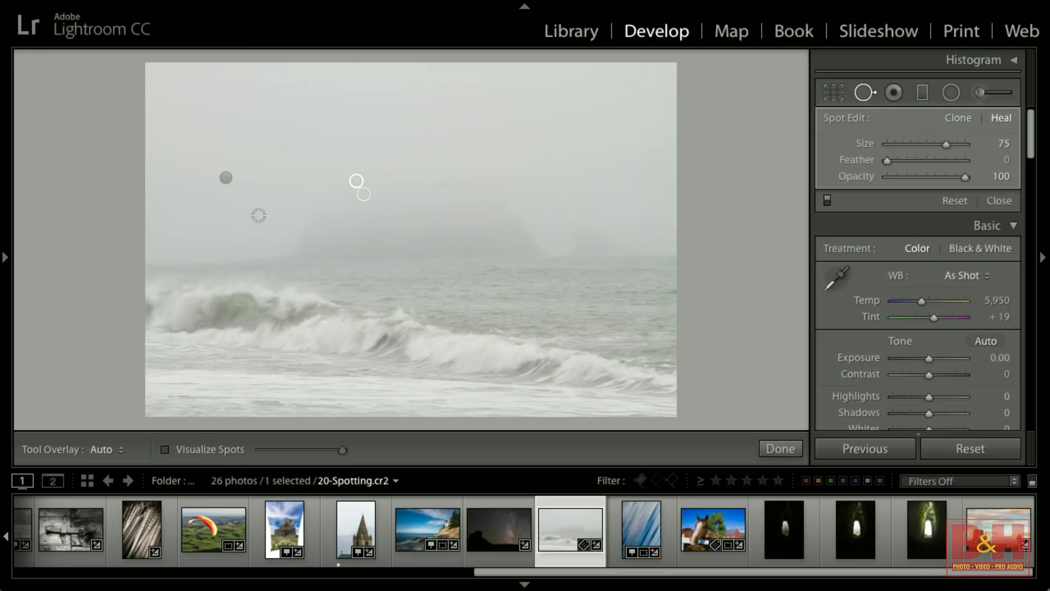
{"action": "left_click", "coordinate": [263, 197]}
{"action": "left_click", "coordinate": [442, 182]}
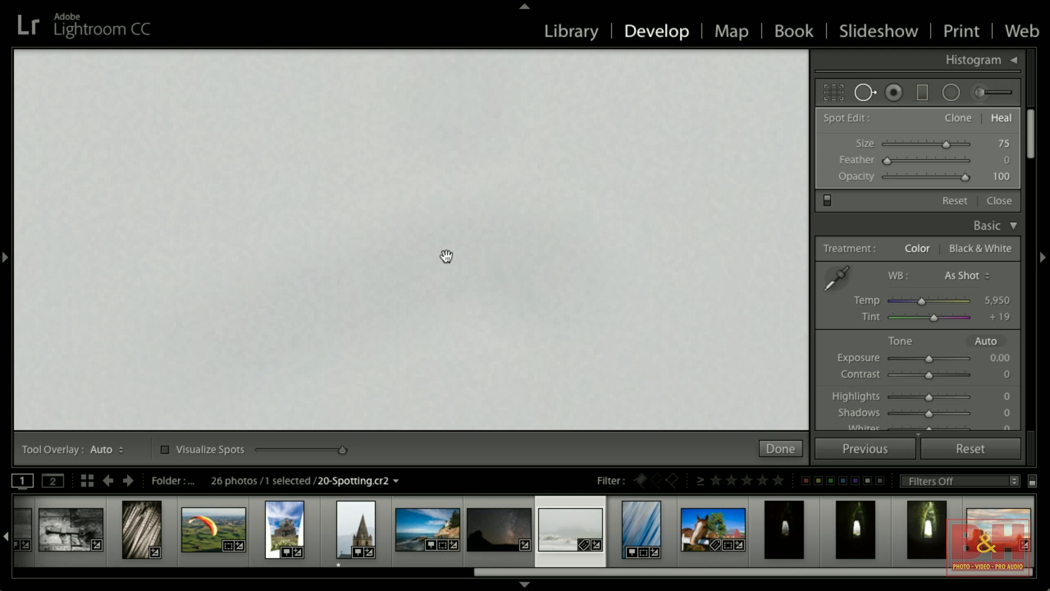
{"action": "left_click", "coordinate": [427, 252]}
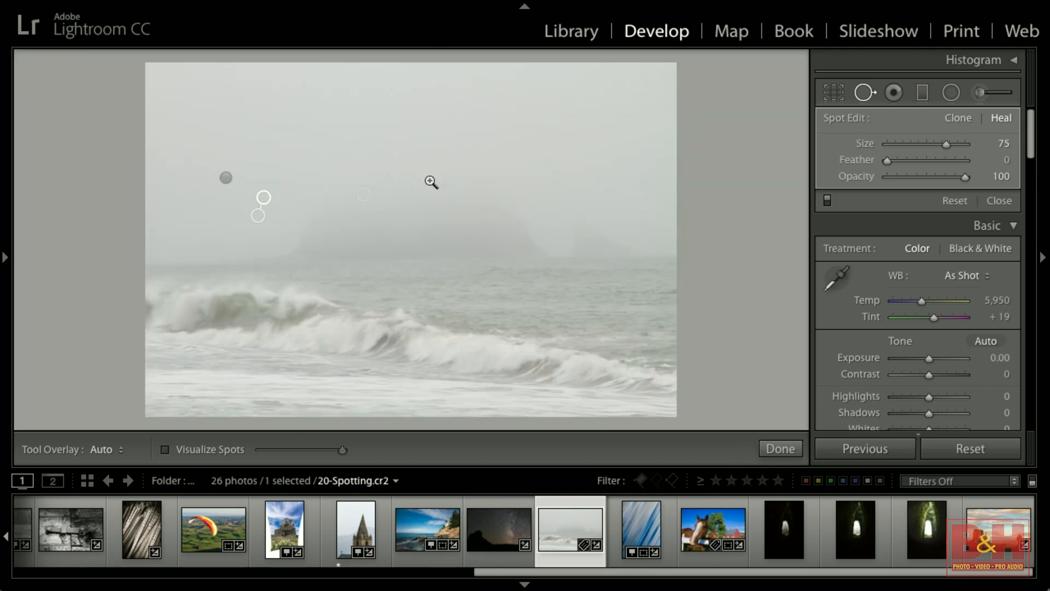
Reopen Spot Removal and heal a dust spot above the sea stack with a size 69 brush.
{"action": "left_click", "coordinate": [866, 94]}
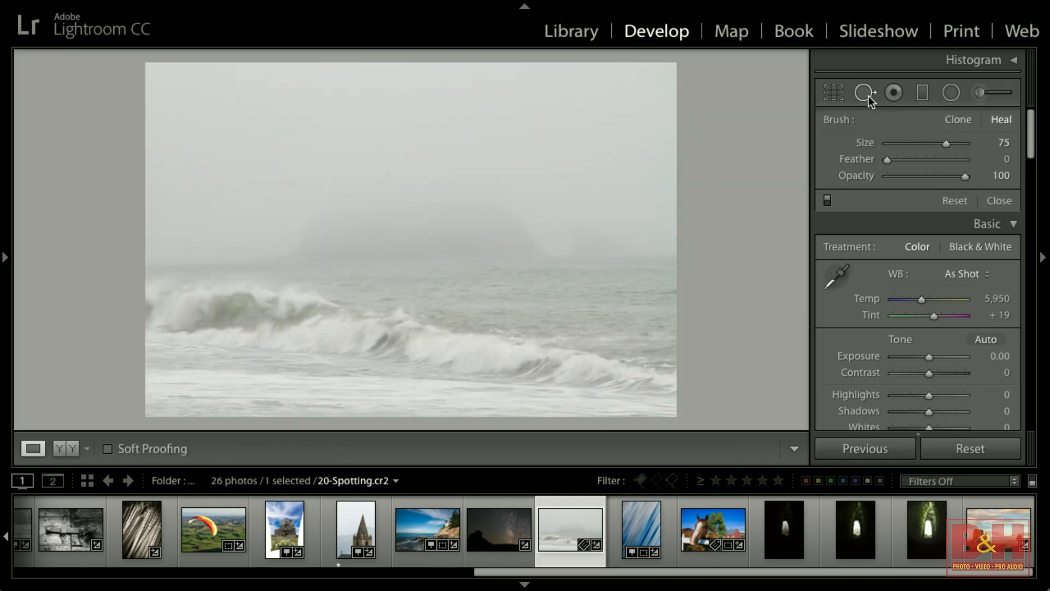
{"action": "left_click", "coordinate": [864, 93]}
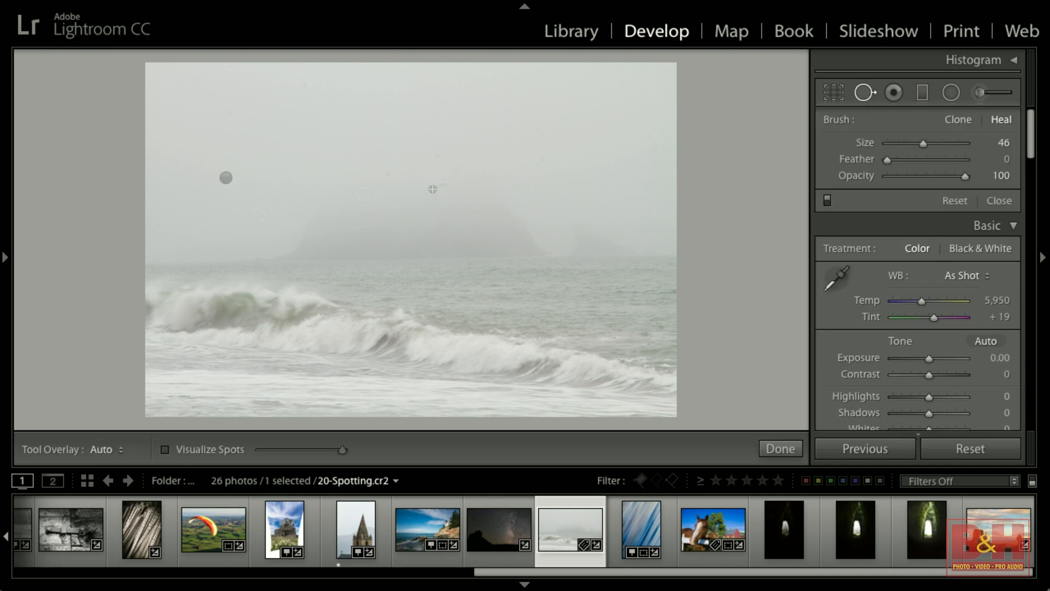
{"action": "left_click", "coordinate": [434, 185]}
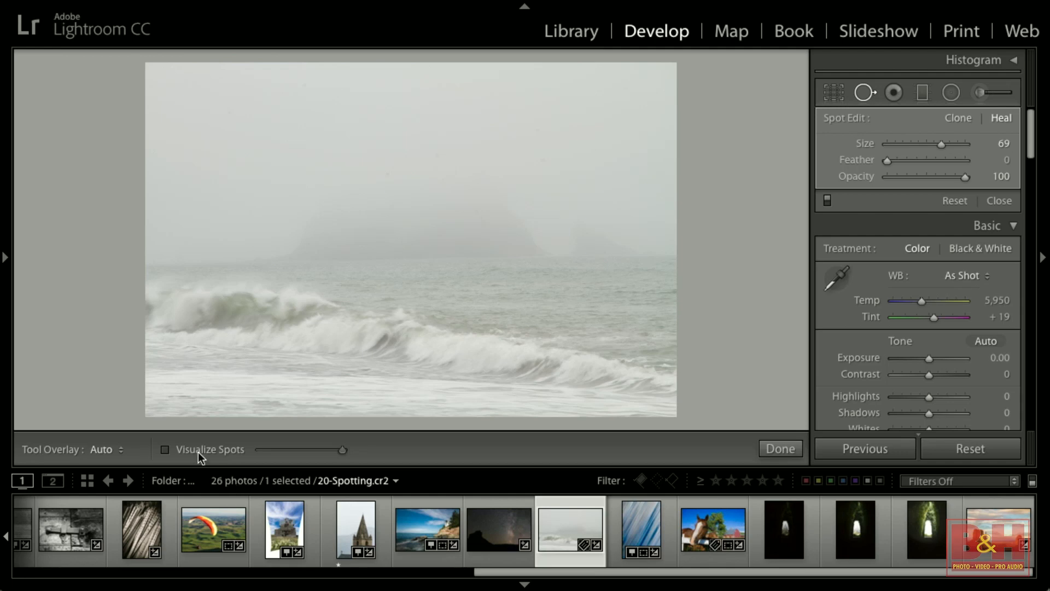
Enable Visualize Spots and raise its threshold slider slightly to reveal the dust.
{"action": "left_click", "coordinate": [201, 456]}
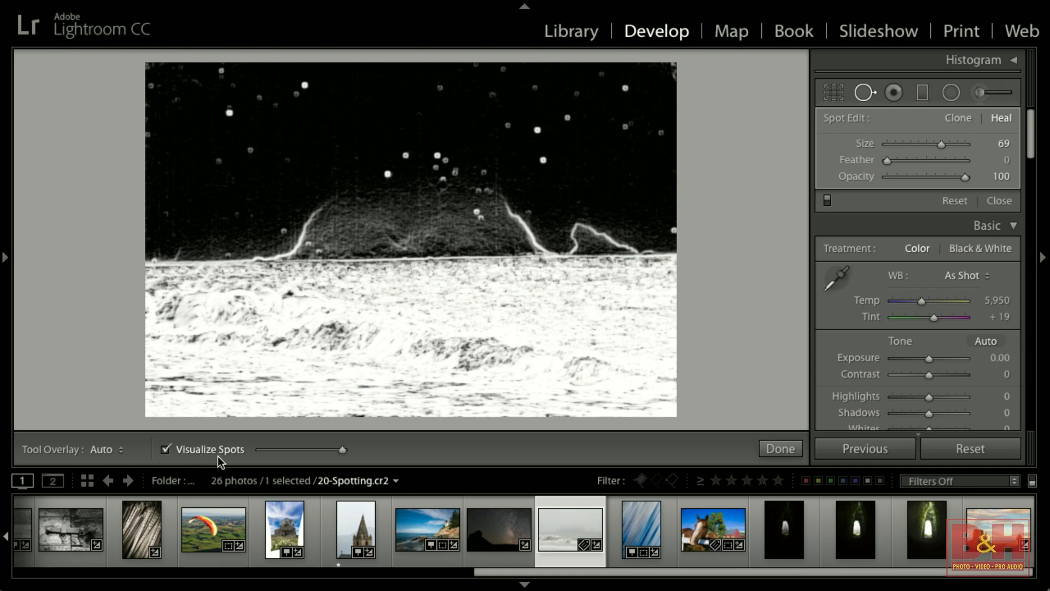
{"action": "mouse_move", "coordinate": [343, 450]}
{"action": "left_mouse_down"}
{"action": "mouse_move", "coordinate": [269, 452]}
{"action": "mouse_move", "coordinate": [359, 453]}
{"action": "left_mouse_up"}
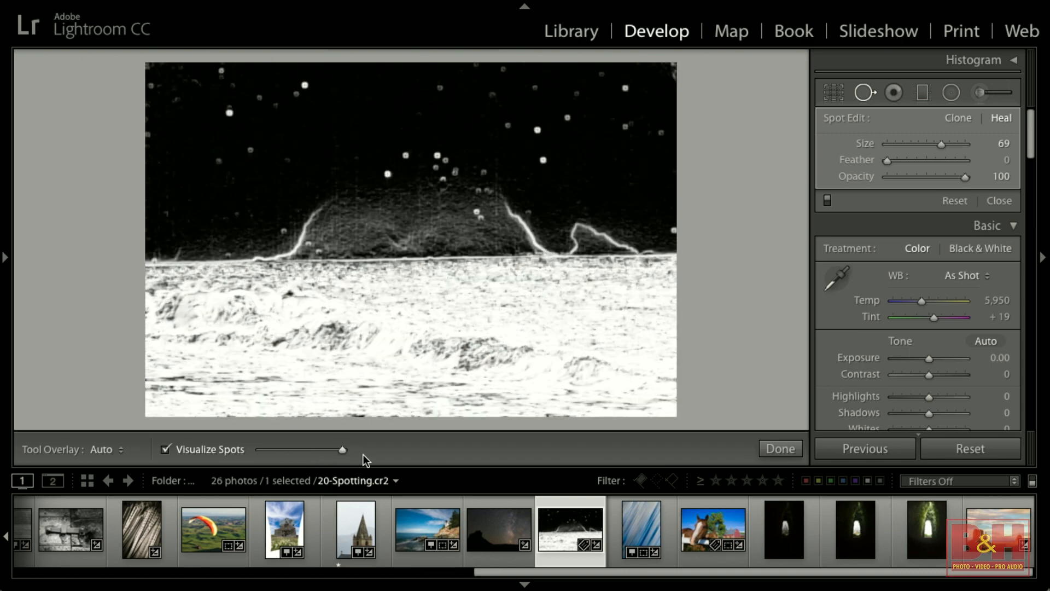
Heal the dust spots scattered across the center and top of the sky.
{"action": "left_click", "coordinate": [387, 173]}
{"action": "left_click", "coordinate": [406, 154]}
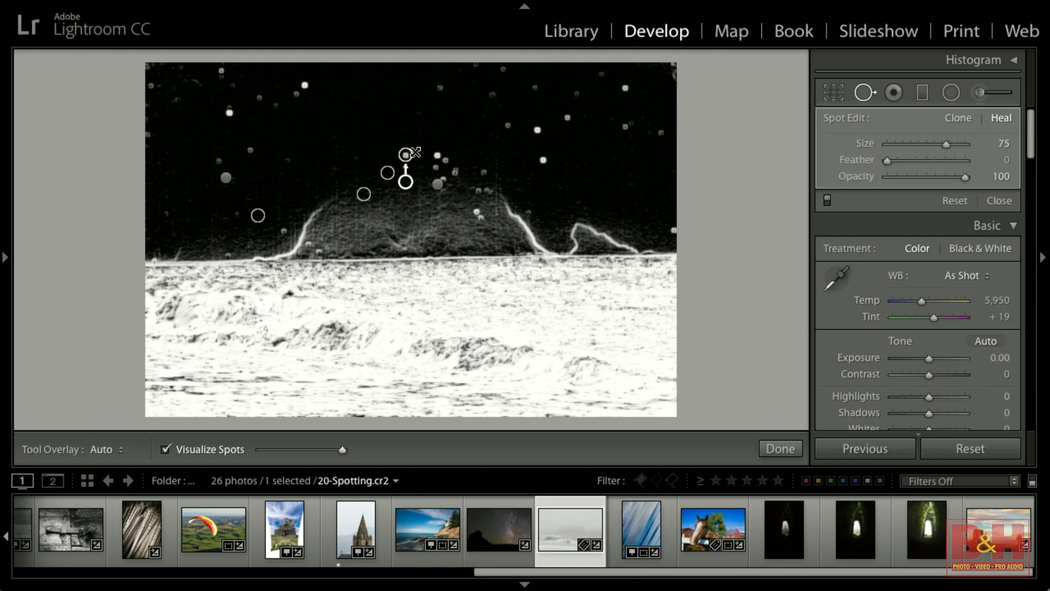
{"action": "left_click", "coordinate": [436, 155]}
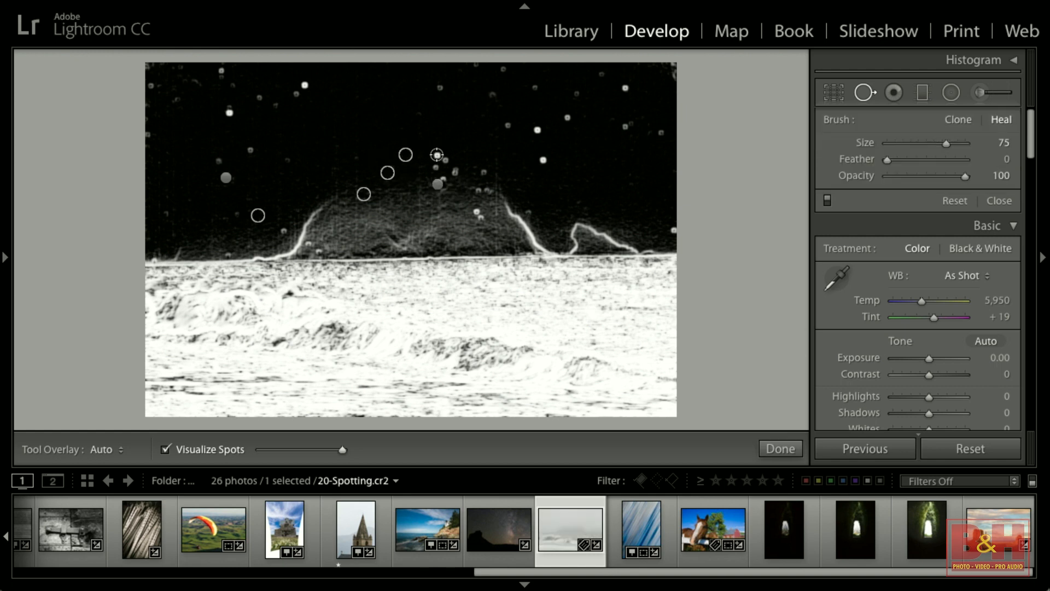
{"action": "left_click", "coordinate": [535, 129]}
{"action": "left_click", "coordinate": [507, 126]}
{"action": "left_click", "coordinate": [543, 159]}
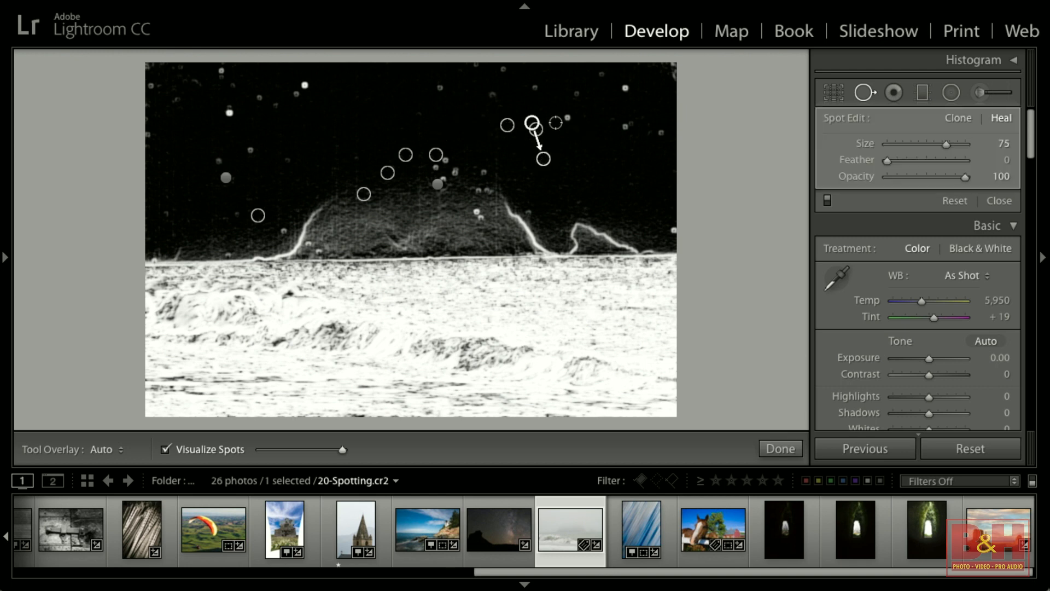
{"action": "left_click", "coordinate": [566, 117]}
{"action": "left_click", "coordinate": [533, 86]}
{"action": "left_click", "coordinate": [490, 94]}
{"action": "left_click", "coordinate": [440, 88]}
{"action": "left_click", "coordinate": [304, 86]}
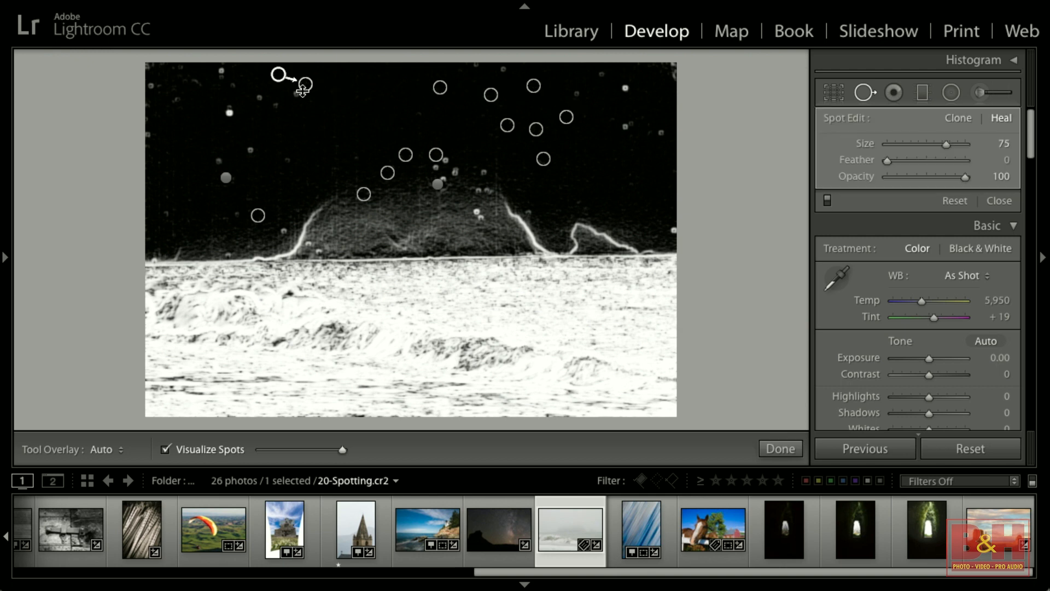
{"action": "left_click", "coordinate": [295, 94]}
{"action": "left_click", "coordinate": [275, 103]}
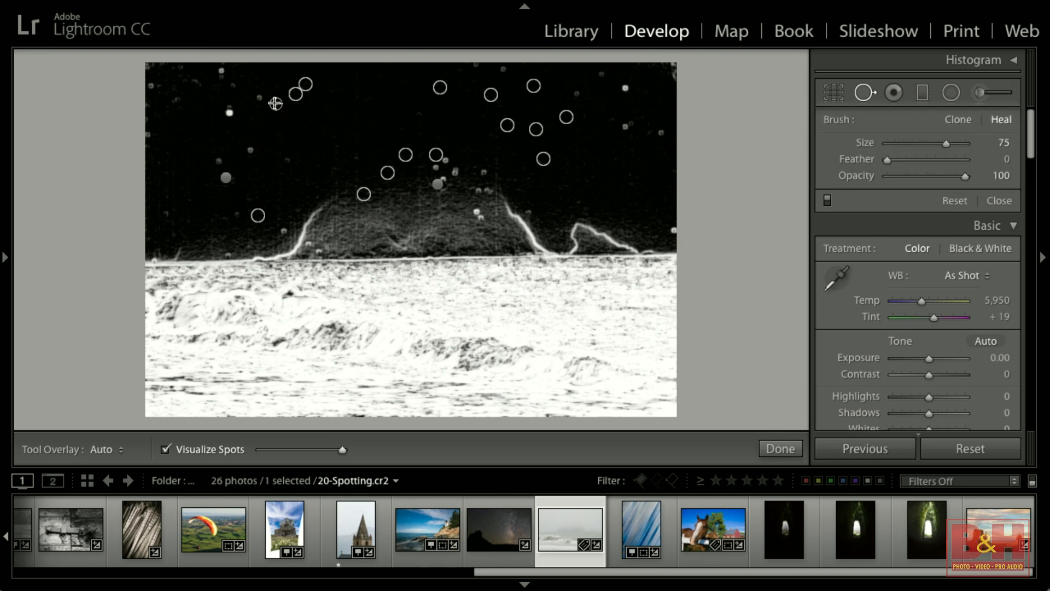
Heal the remaining dust spots along the left and right sides of the sky, then turn off Visualize Spots.
{"action": "left_click_drag", "start_coordinate": [275, 103], "coordinate": [254, 95]}
{"action": "left_click", "coordinate": [220, 71]}
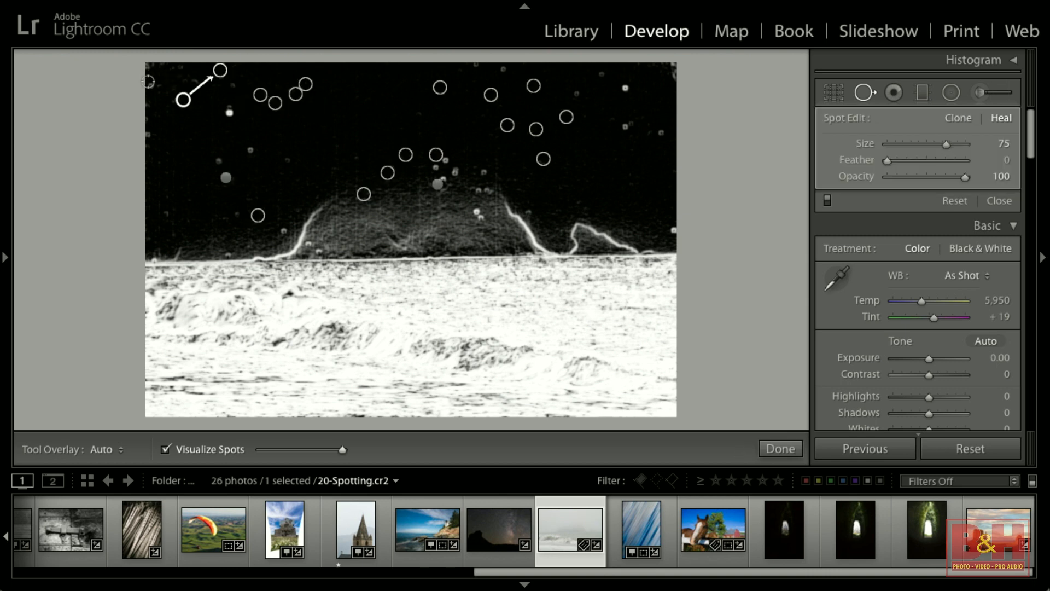
{"action": "left_click", "coordinate": [151, 85]}
{"action": "left_click", "coordinate": [148, 67]}
{"action": "left_click", "coordinate": [149, 133]}
{"action": "left_click", "coordinate": [223, 142]}
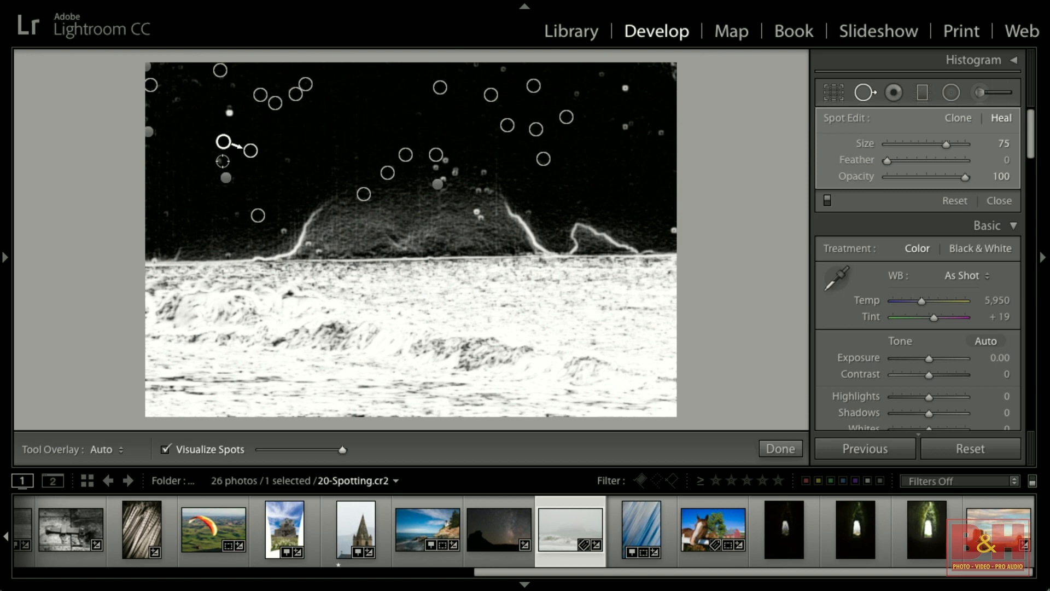
{"action": "left_click", "coordinate": [221, 160]}
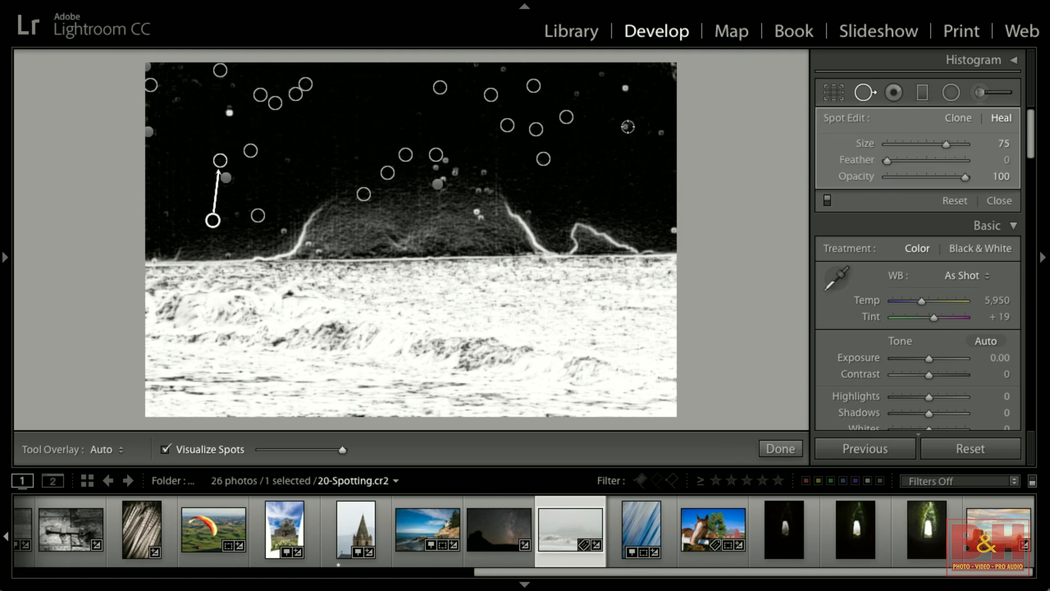
{"action": "left_click", "coordinate": [660, 132]}
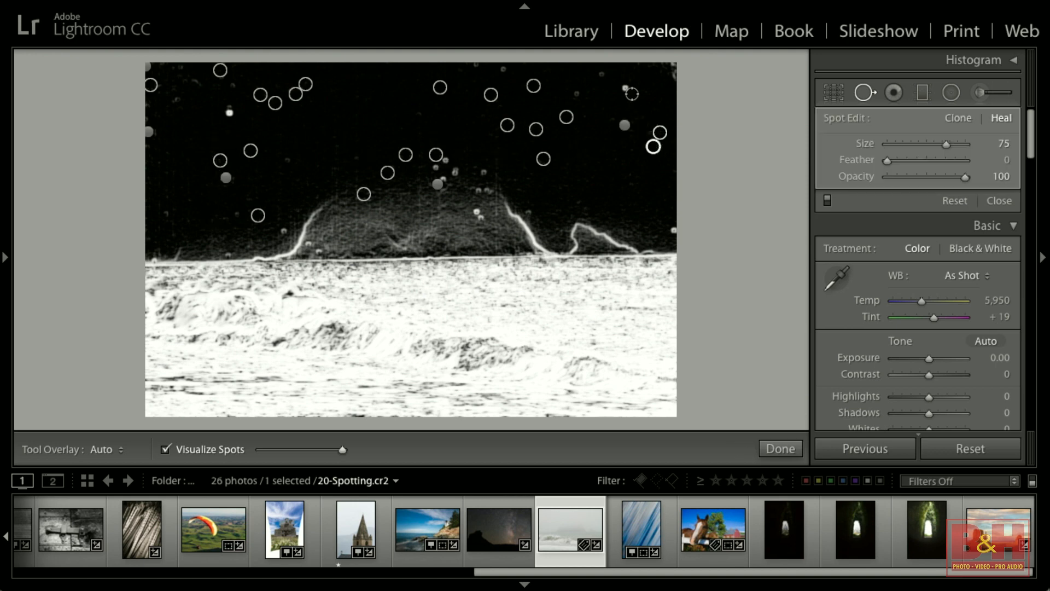
{"action": "left_click", "coordinate": [622, 89]}
{"action": "left_click", "coordinate": [578, 95]}
{"action": "left_click", "coordinate": [604, 72]}
{"action": "left_click", "coordinate": [500, 69]}
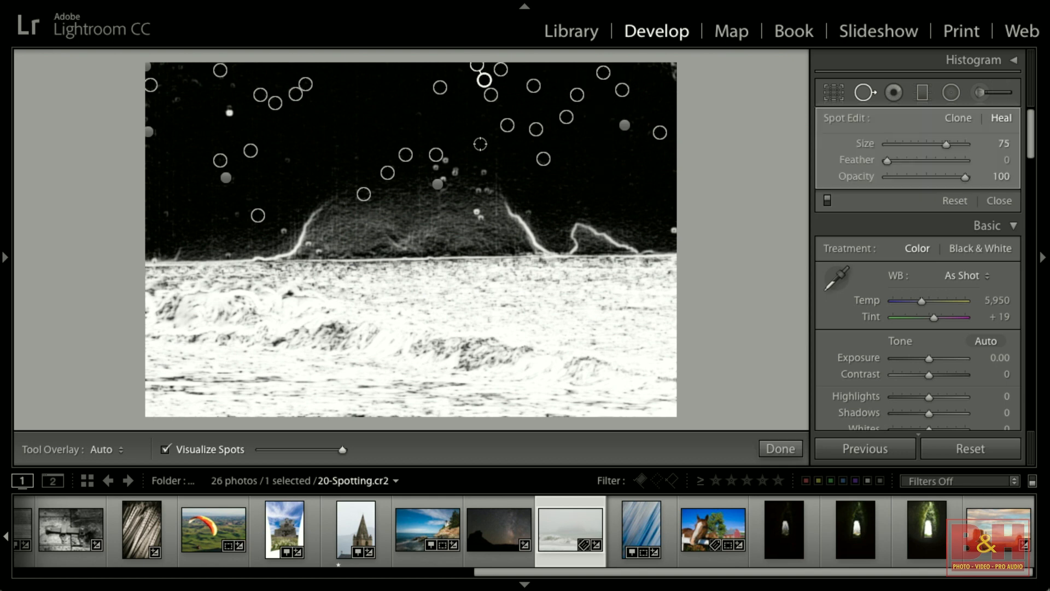
{"action": "left_click", "coordinate": [164, 449]}
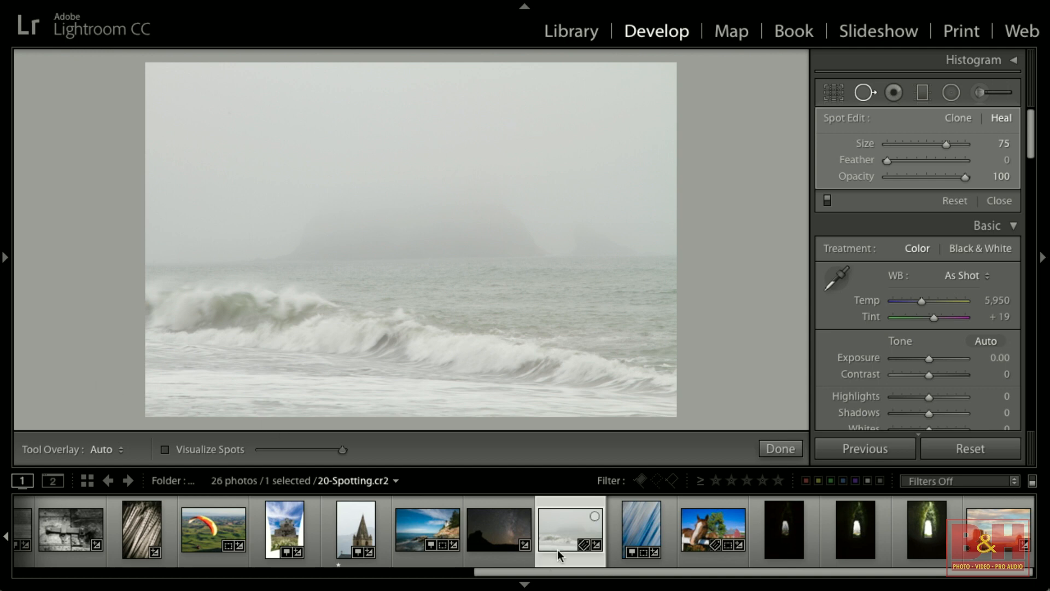
Open the blue streak photo, zoom into the dark blob, shrink the brush to 46, and heal it.
{"action": "left_click", "coordinate": [640, 529]}
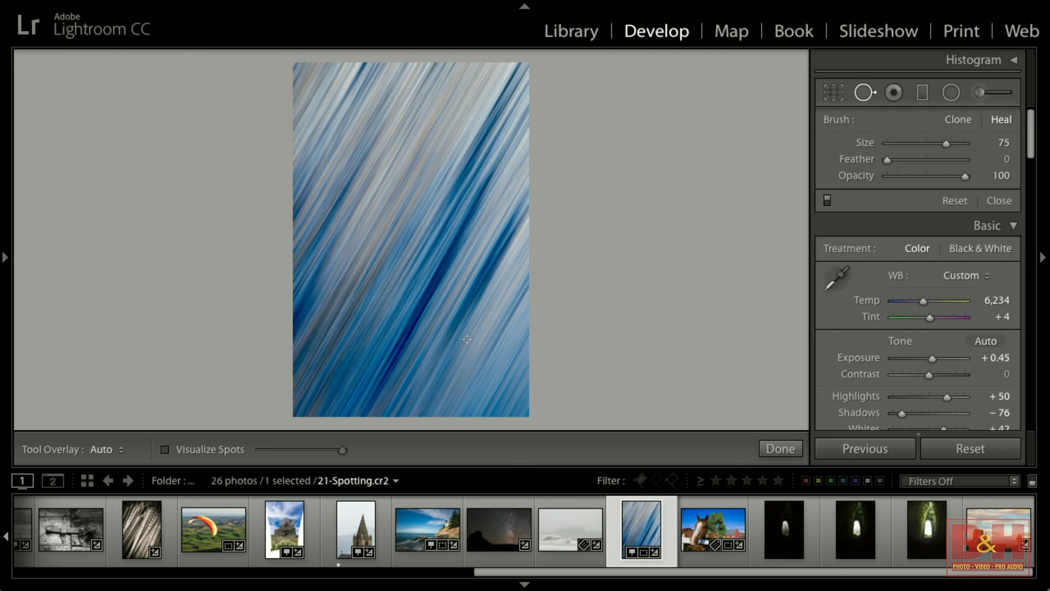
{"action": "left_click", "coordinate": [351, 361]}
{"action": "mouse_move", "coordinate": [476, 360]}
{"action": "left_mouse_down"}
{"action": "mouse_move", "coordinate": [525, 197]}
{"action": "mouse_move", "coordinate": [541, 28]}
{"action": "left_mouse_up"}
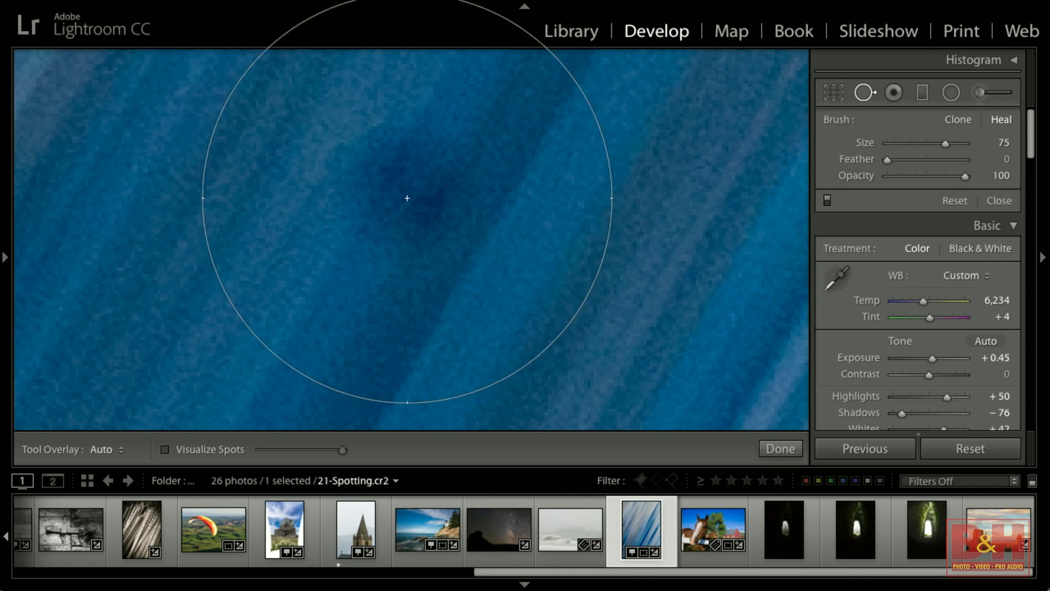
{"action": "scroll", "coordinate": [405, 203], "scroll_direction": "down", "scroll_amount": 5}
{"action": "scroll", "coordinate": [406, 203], "scroll_direction": "down", "scroll_amount": 8}
{"action": "scroll", "coordinate": [405, 203], "scroll_direction": "down", "scroll_amount": 8}
{"action": "scroll", "coordinate": [406, 199], "scroll_direction": "down", "scroll_amount": 7}
{"action": "scroll", "coordinate": [410, 186], "scroll_direction": "down", "scroll_amount": 1}
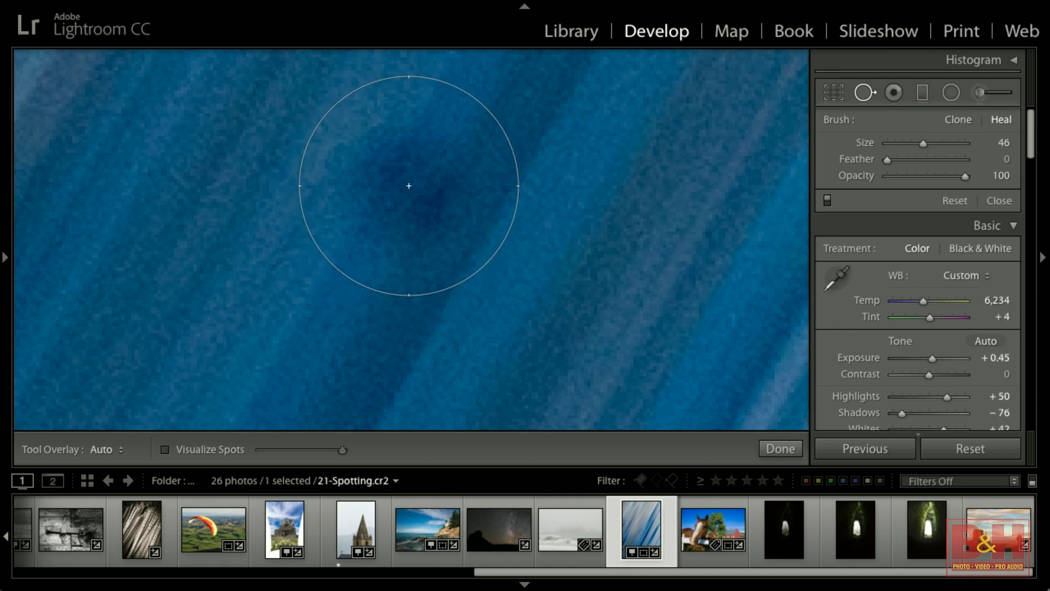
{"action": "left_click", "coordinate": [408, 185]}
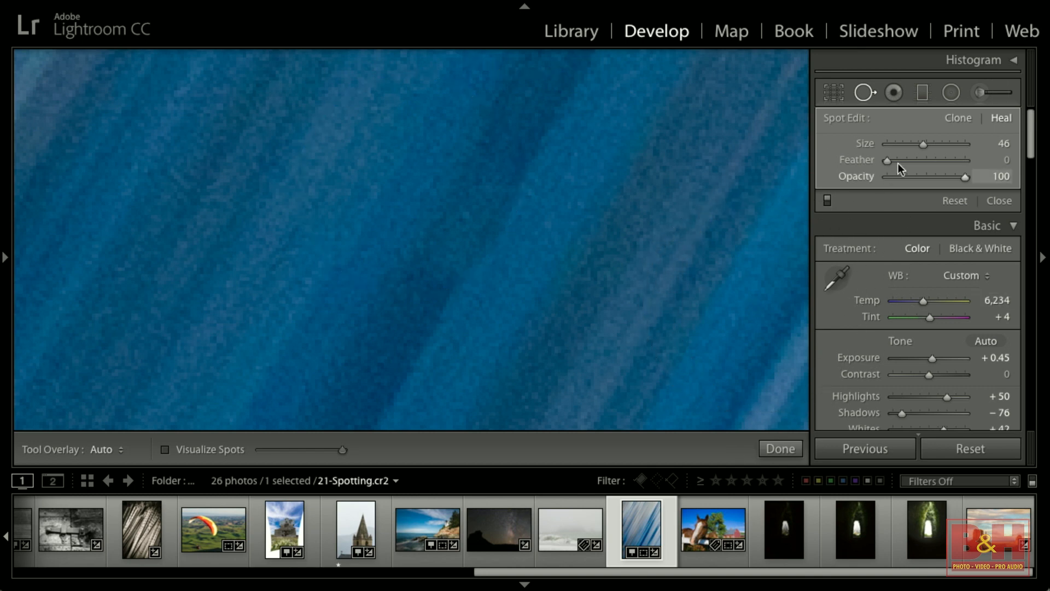
Close Spot Removal and inspect the healed area at 1:1 using the Navigator panel.
{"action": "left_click", "coordinate": [1007, 203]}
{"action": "left_click_drag", "start_coordinate": [710, 228], "coordinate": [575, 339]}
{"action": "left_click", "coordinate": [3, 264]}
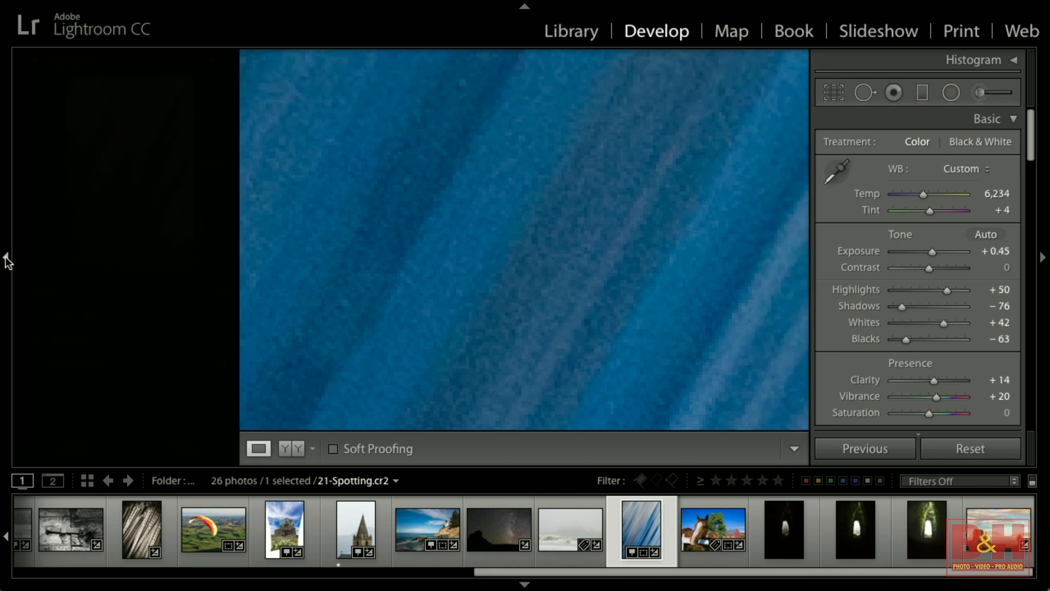
{"action": "left_click", "coordinate": [193, 60]}
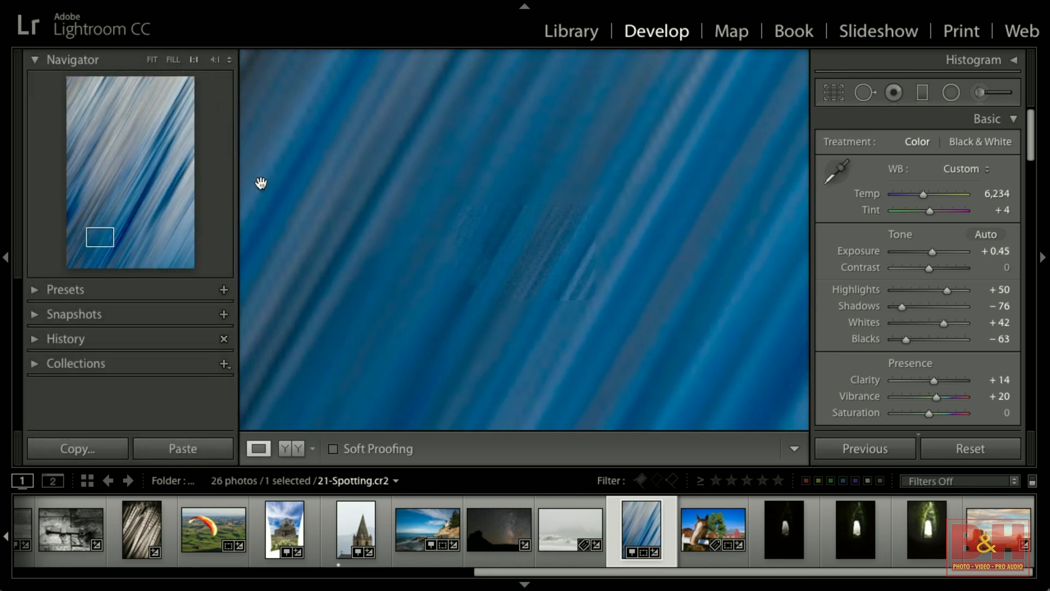
{"action": "left_click", "coordinate": [529, 327]}
{"action": "left_click", "coordinate": [529, 326]}
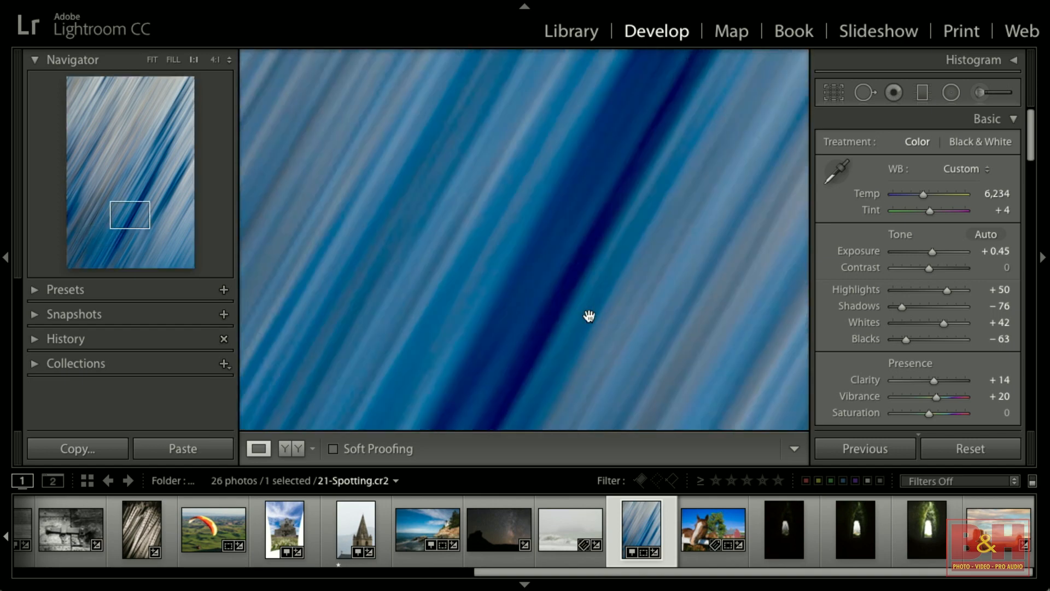
Reopen Spot Removal and zoom into the healed area to view the spot and its source.
{"action": "left_click", "coordinate": [863, 96]}
{"action": "left_click_drag", "start_coordinate": [134, 215], "coordinate": [117, 232]}
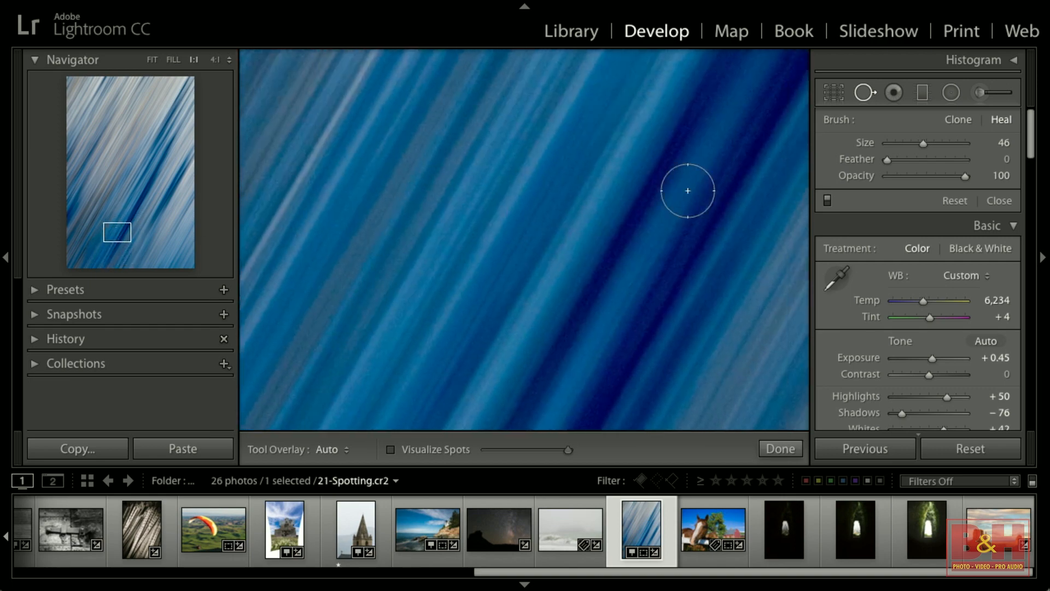
{"action": "left_click", "coordinate": [864, 97]}
{"action": "left_click", "coordinate": [691, 187]}
{"action": "left_click", "coordinate": [867, 94]}
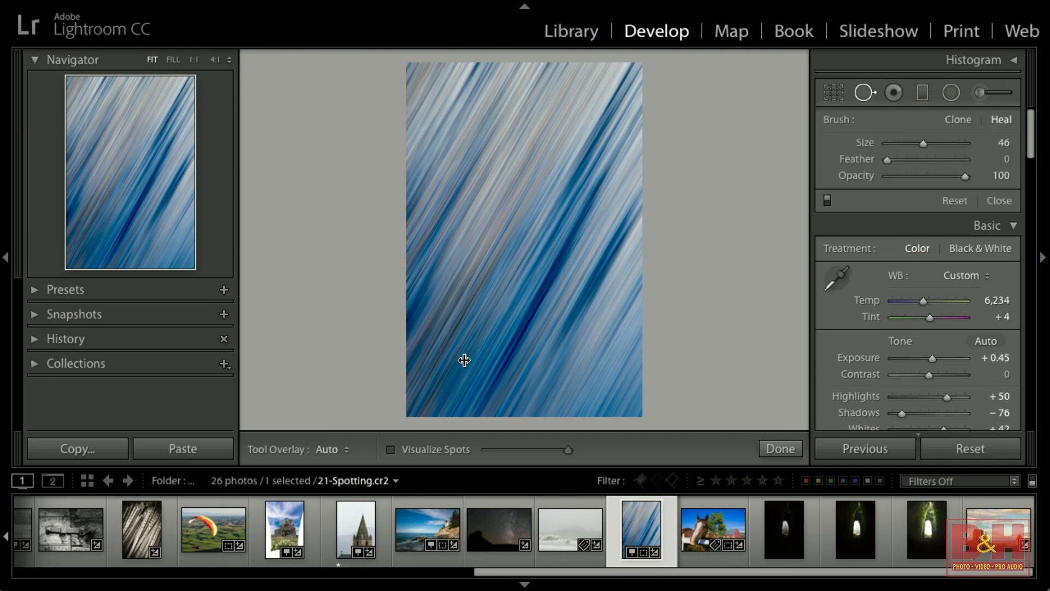
{"action": "left_click", "coordinate": [466, 362]}
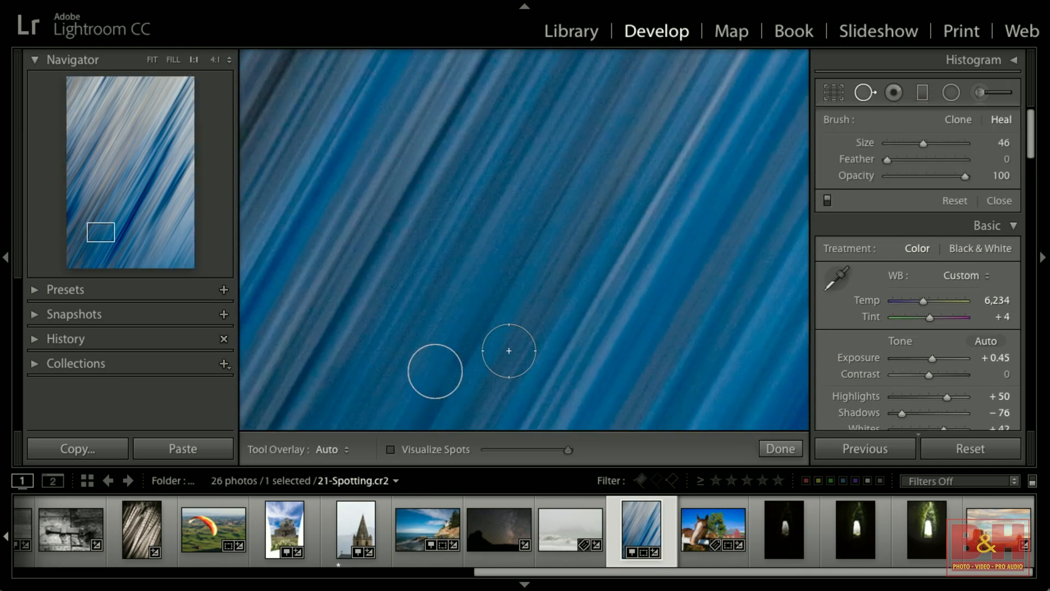
Select the heal spot on the blue streak photo and reposition both the spot and its source circle.
{"action": "left_click", "coordinate": [436, 370]}
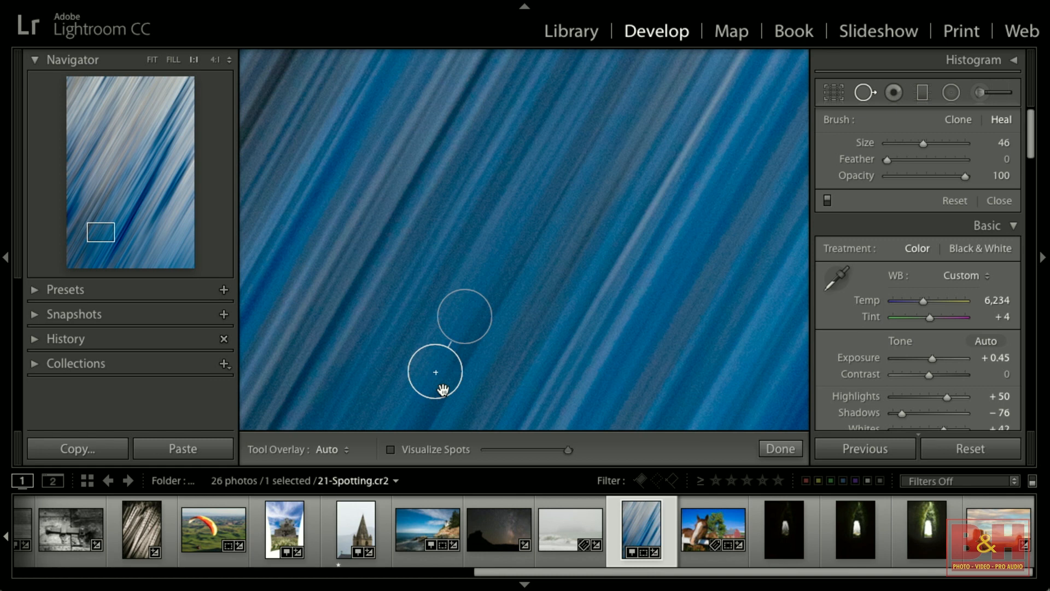
{"action": "mouse_move", "coordinate": [443, 389]}
{"action": "left_mouse_down"}
{"action": "mouse_move", "coordinate": [480, 394]}
{"action": "mouse_move", "coordinate": [432, 383]}
{"action": "left_mouse_up"}
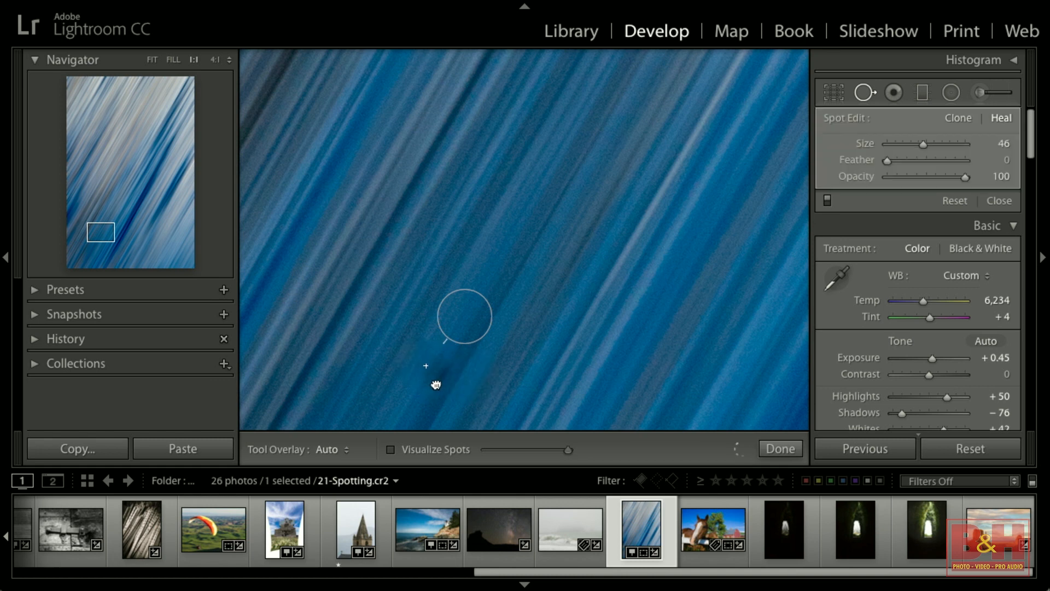
{"action": "left_click_drag", "start_coordinate": [439, 387], "coordinate": [439, 389]}
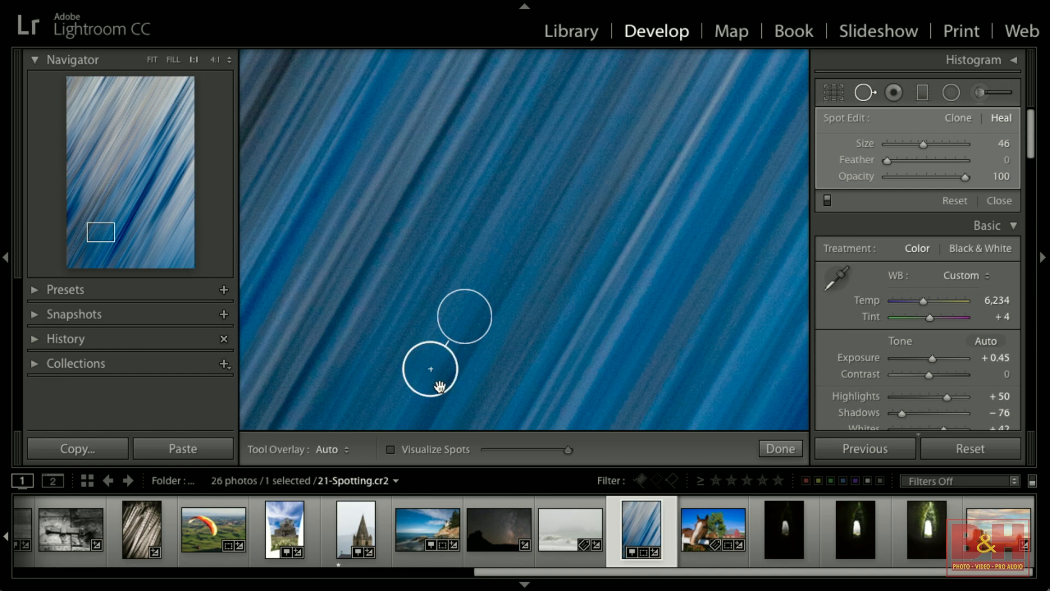
{"action": "mouse_move", "coordinate": [465, 330]}
{"action": "left_mouse_down"}
{"action": "mouse_move", "coordinate": [518, 308]}
{"action": "mouse_move", "coordinate": [489, 276]}
{"action": "mouse_move", "coordinate": [518, 280]}
{"action": "mouse_move", "coordinate": [506, 276]}
{"action": "mouse_move", "coordinate": [475, 302]}
{"action": "left_mouse_up"}
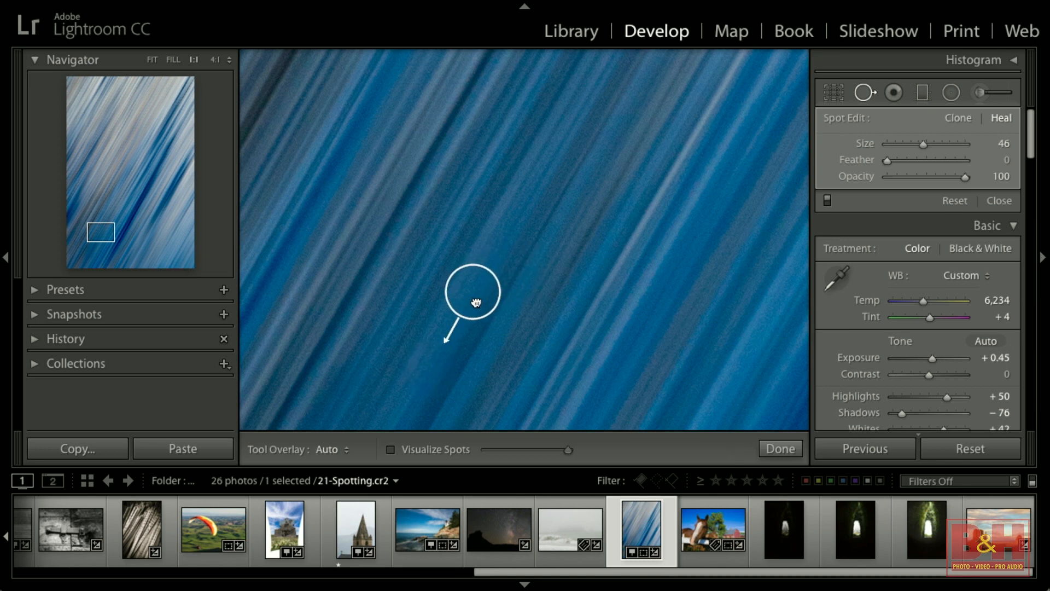
{"action": "left_click_drag", "start_coordinate": [476, 304], "coordinate": [478, 302]}
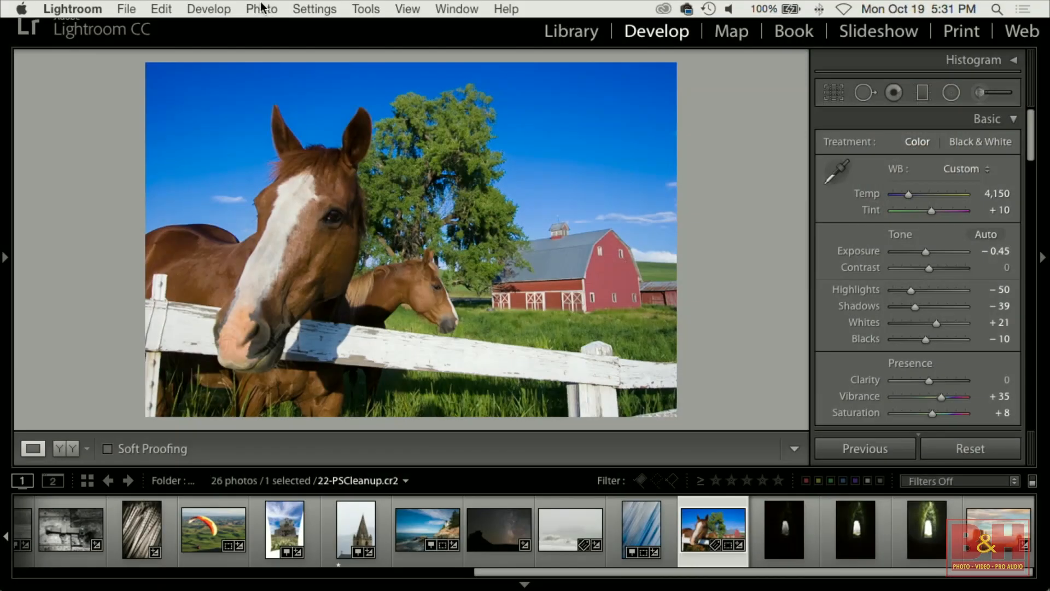
Open the horse photo in Adobe Photoshop CC 2015, choosing to open it anyway despite the compatibility warning.
{"action": "left_click", "coordinate": [260, 8]}
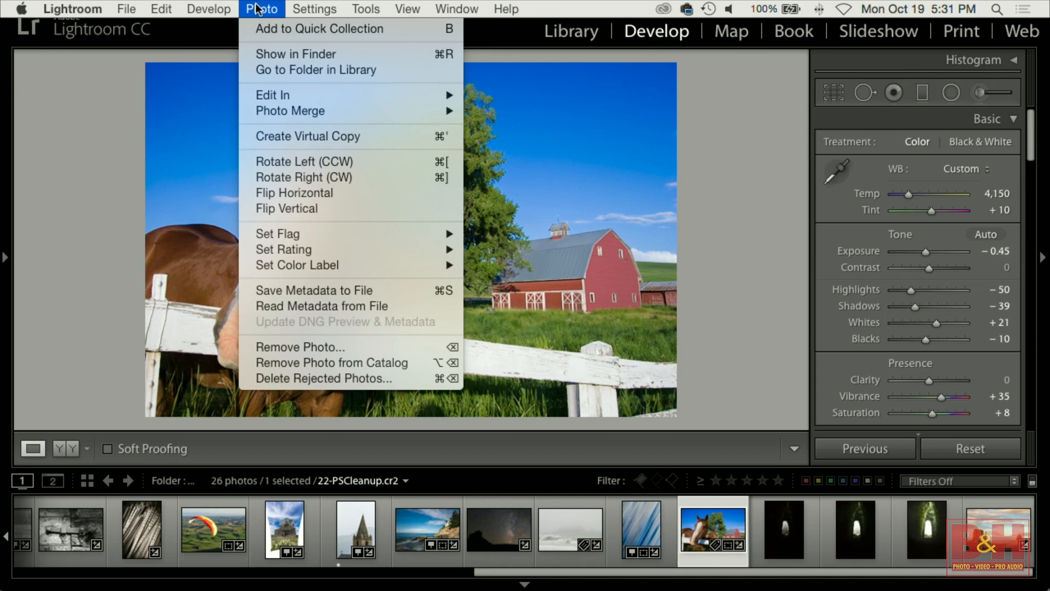
{"action": "mouse_move", "coordinate": [282, 100]}
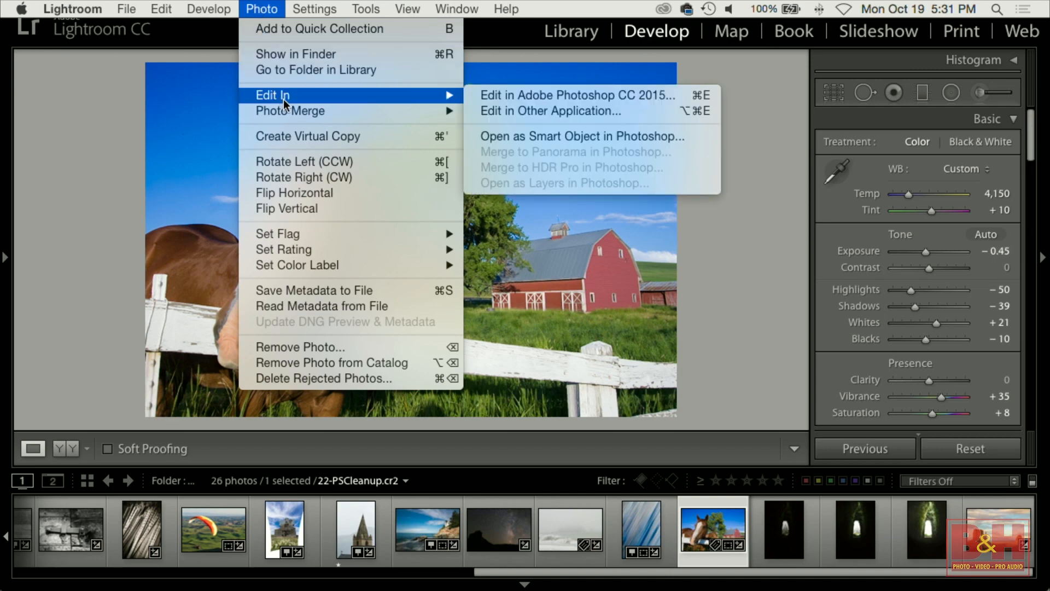
{"action": "left_click", "coordinate": [605, 97]}
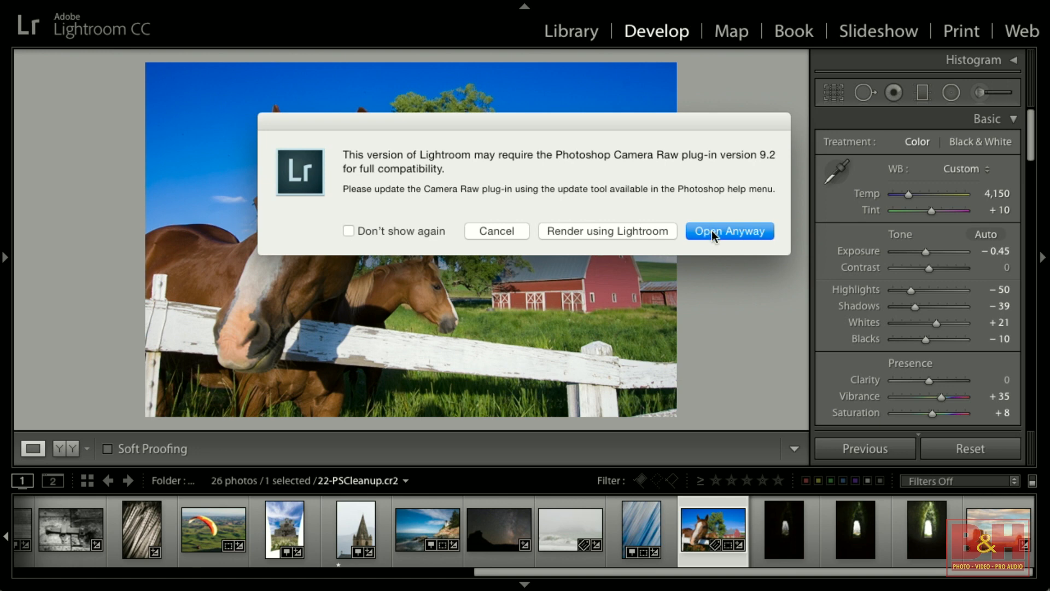
{"action": "left_click", "coordinate": [632, 232]}
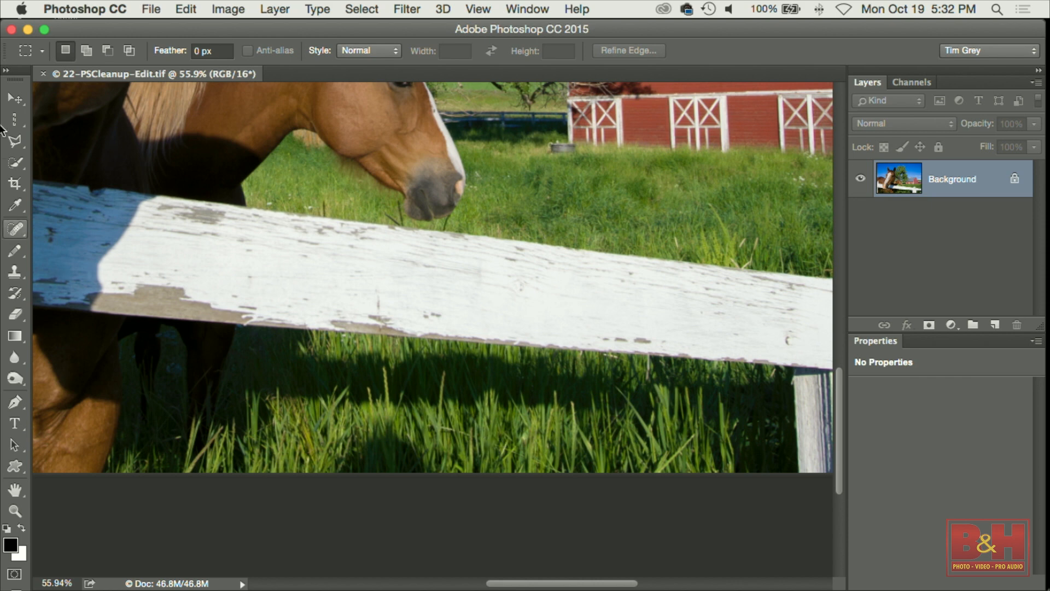
Draw a lasso selection over grass below the fence and shift the selection onto clean grass further right.
{"action": "left_click", "coordinate": [15, 140]}
{"action": "left_click", "coordinate": [82, 137]}
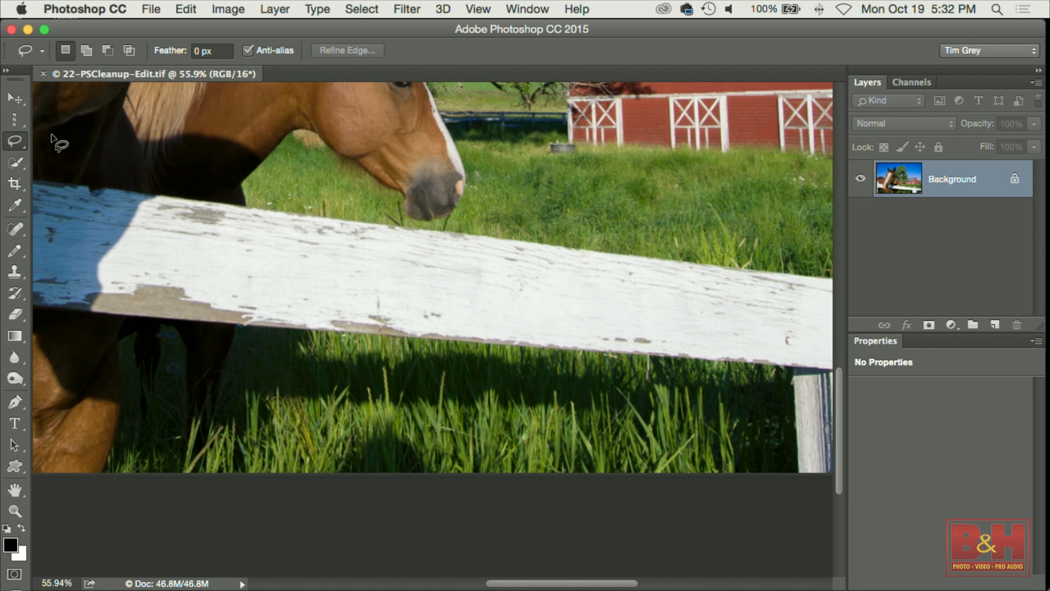
{"action": "left_click_drag", "start_coordinate": [333, 420], "coordinate": [427, 416]}
{"action": "mouse_move", "coordinate": [491, 495]}
{"action": "left_mouse_down"}
{"action": "mouse_move", "coordinate": [436, 518]}
{"action": "mouse_move", "coordinate": [279, 513]}
{"action": "left_mouse_up"}
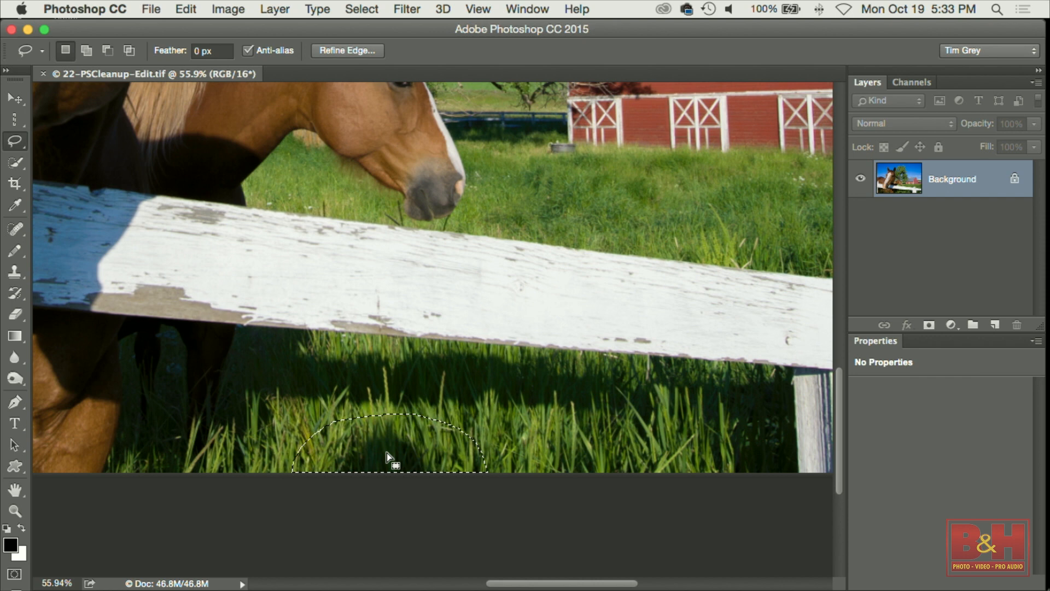
{"action": "mouse_move", "coordinate": [386, 453]}
{"action": "left_mouse_down"}
{"action": "mouse_move", "coordinate": [640, 451]}
{"action": "mouse_move", "coordinate": [561, 451]}
{"action": "left_mouse_up"}
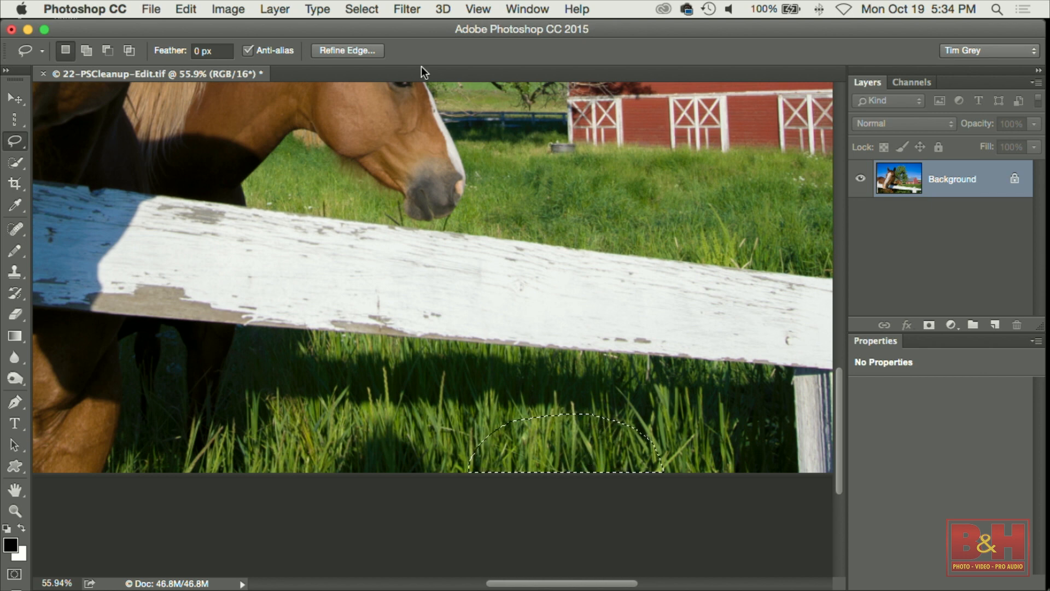
Copy the selected grass onto a new layer and name it Cleanup.
{"action": "left_click", "coordinate": [282, 10]}
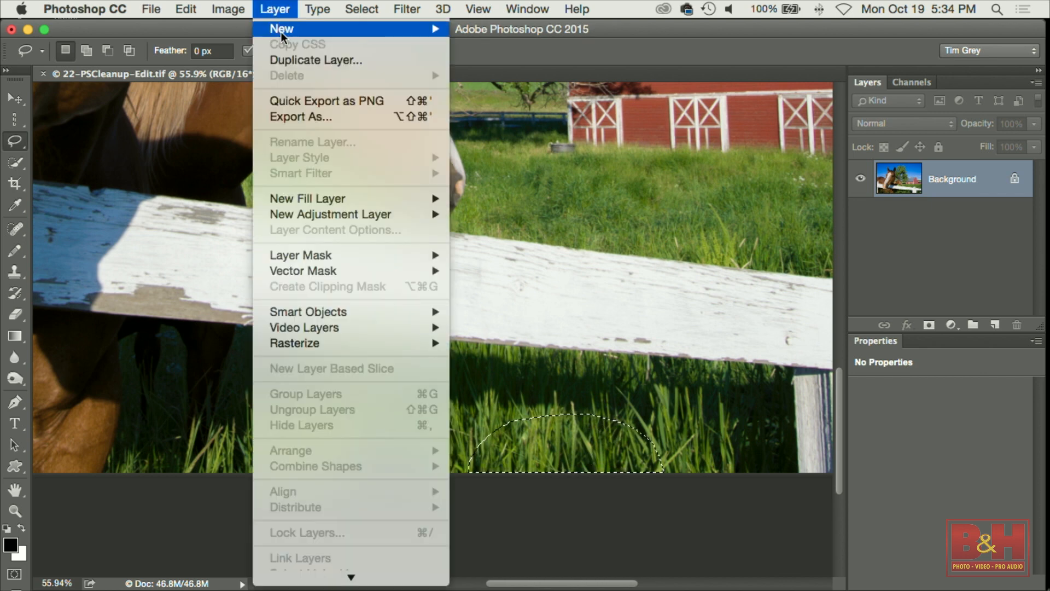
{"action": "mouse_move", "coordinate": [281, 32]}
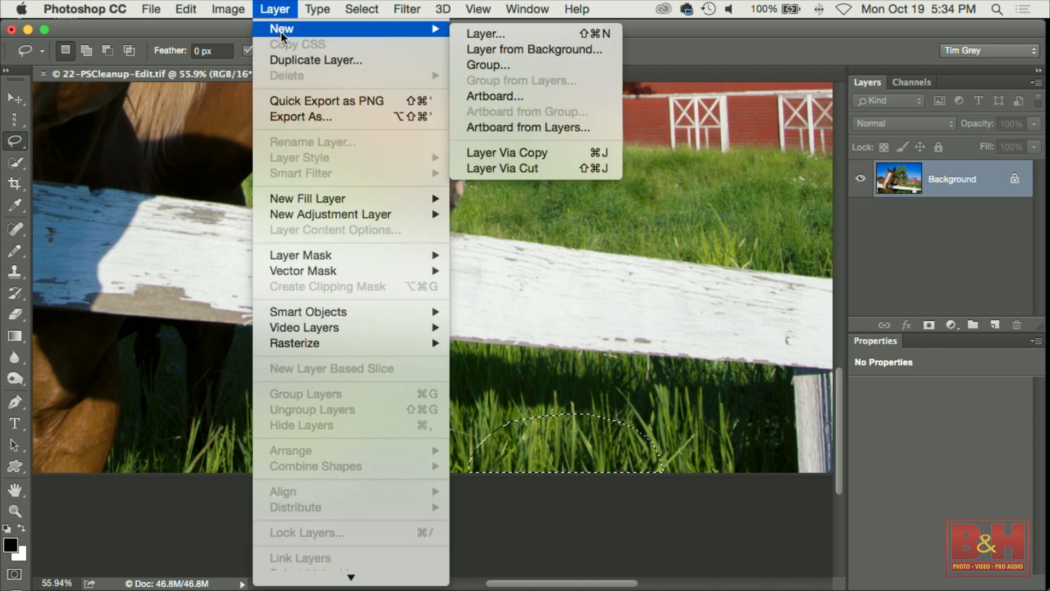
{"action": "left_click", "coordinate": [572, 154]}
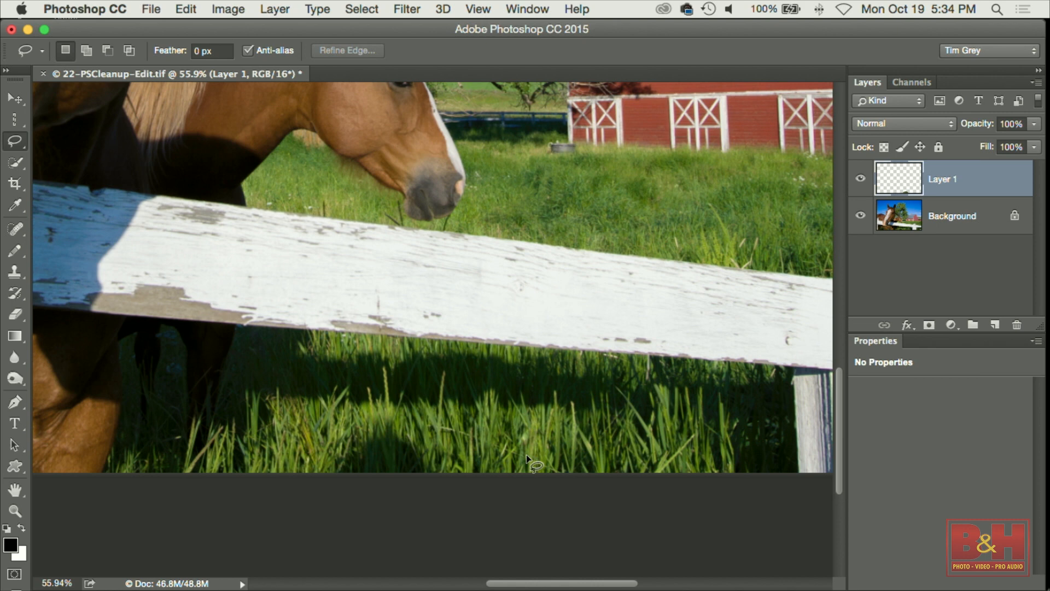
{"action": "double_click", "coordinate": [946, 180]}
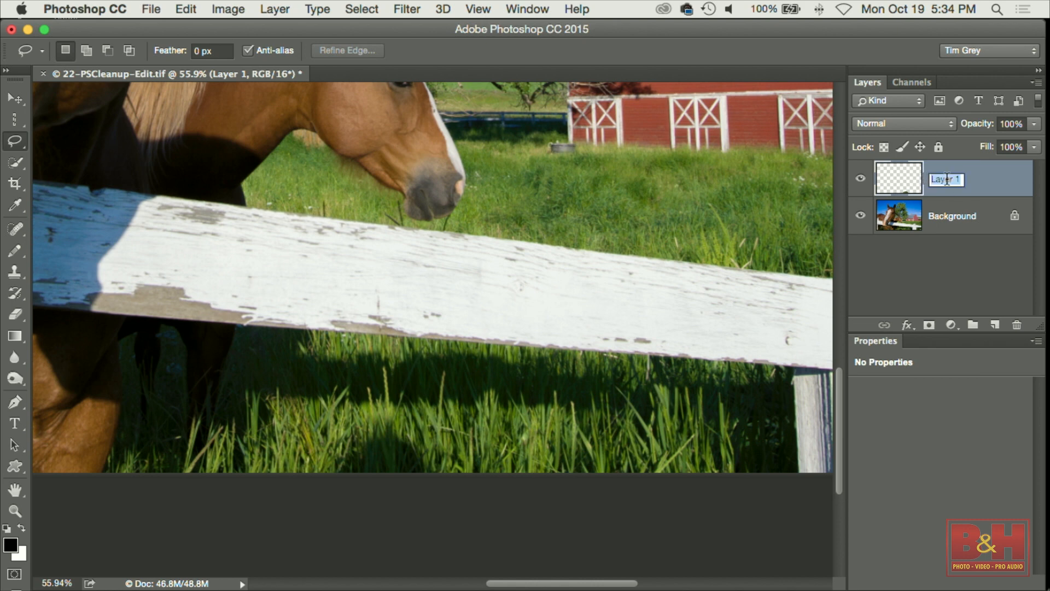
{"action": "type", "text": "Clean"}
{"action": "key", "text": "Return"}
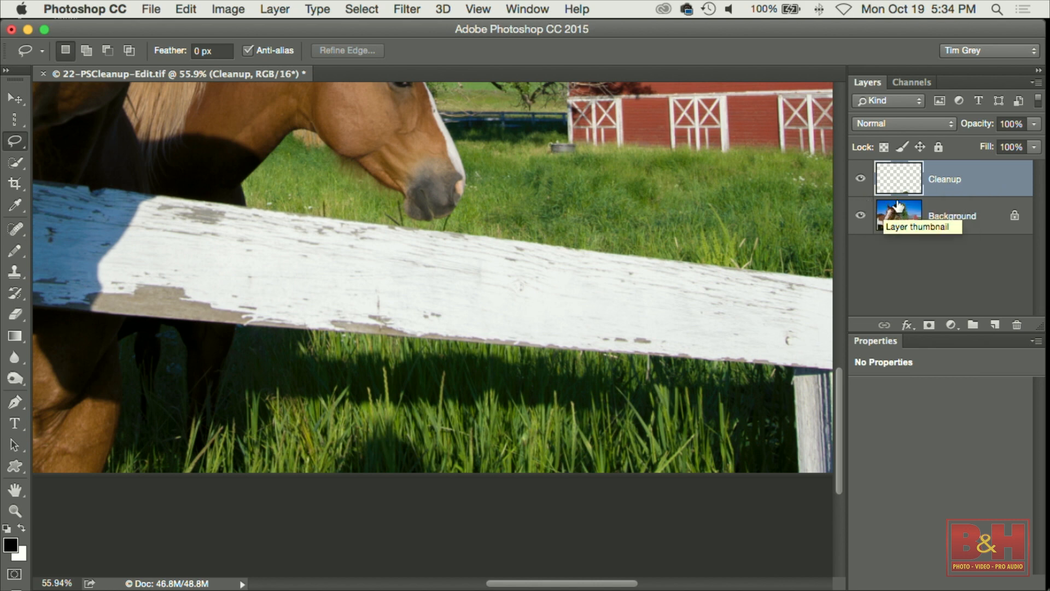
Move the Cleanup patch left over the target grass, inspect it zoomed in, and compare by toggling layer visibility.
{"action": "key", "text": "v"}
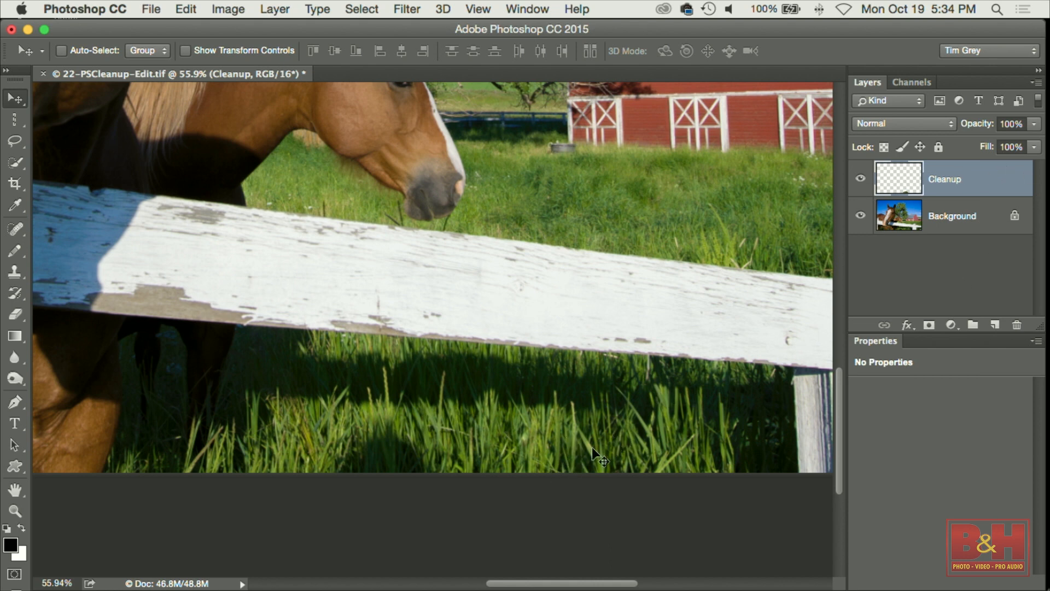
{"action": "left_click_drag", "start_coordinate": [569, 445], "coordinate": [376, 451]}
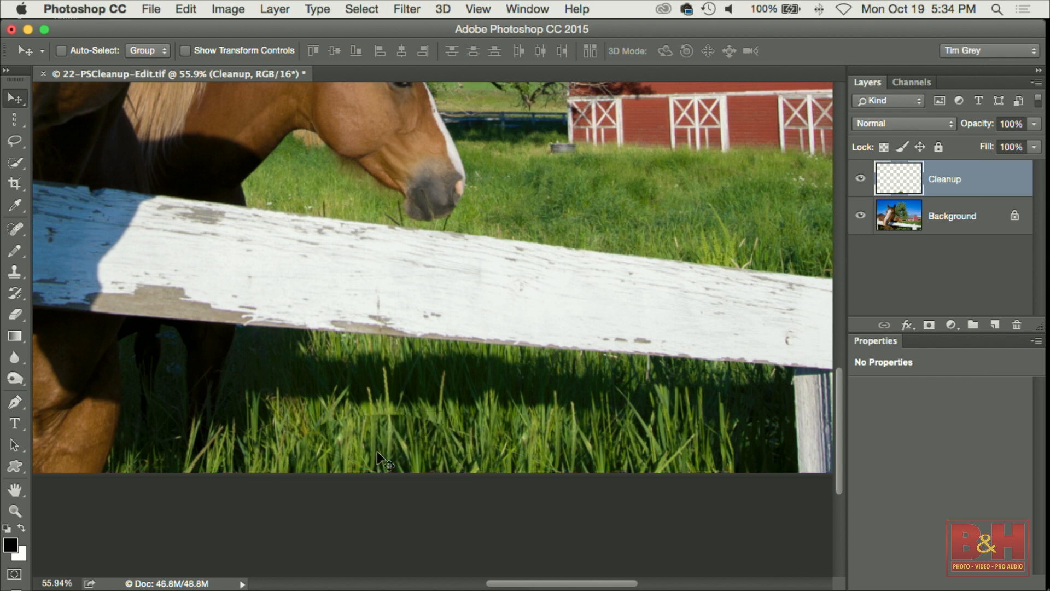
{"action": "left_click_drag", "start_coordinate": [370, 416], "coordinate": [468, 465]}
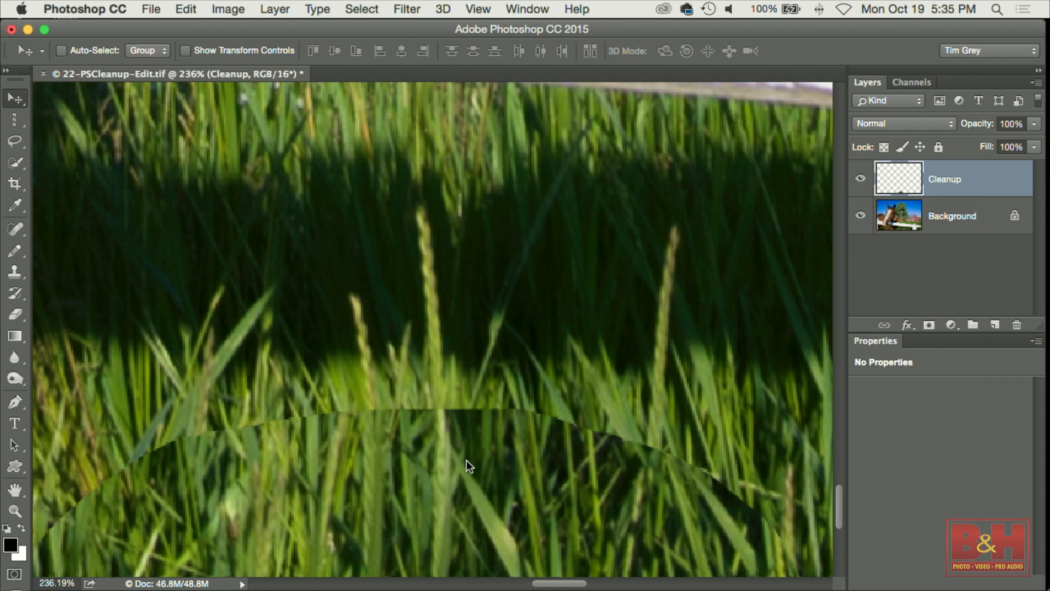
{"action": "key", "text": "super+minus"}
{"action": "key", "text": "super+minus"}
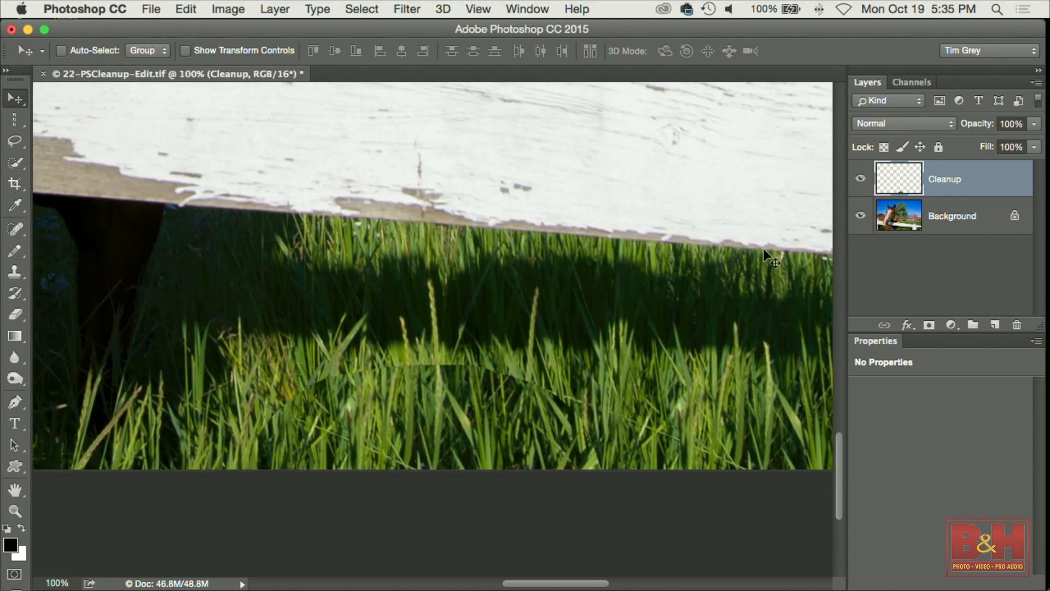
{"action": "left_click", "coordinate": [860, 178]}
{"action": "left_click", "coordinate": [860, 177]}
{"action": "left_click", "coordinate": [860, 178]}
{"action": "left_click", "coordinate": [860, 178]}
{"action": "left_click", "coordinate": [859, 216]}
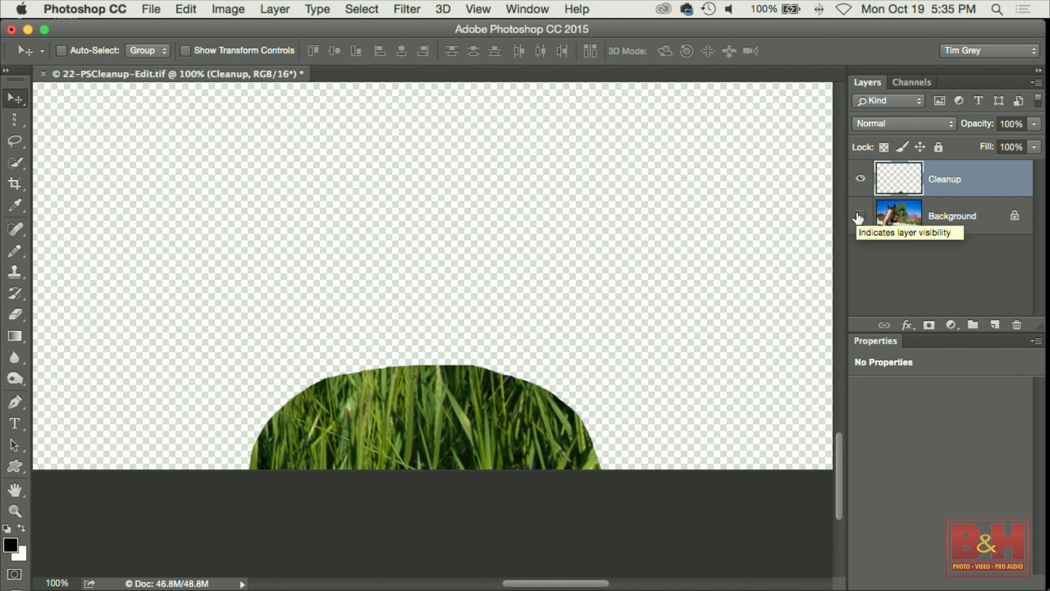
{"action": "left_click", "coordinate": [858, 217]}
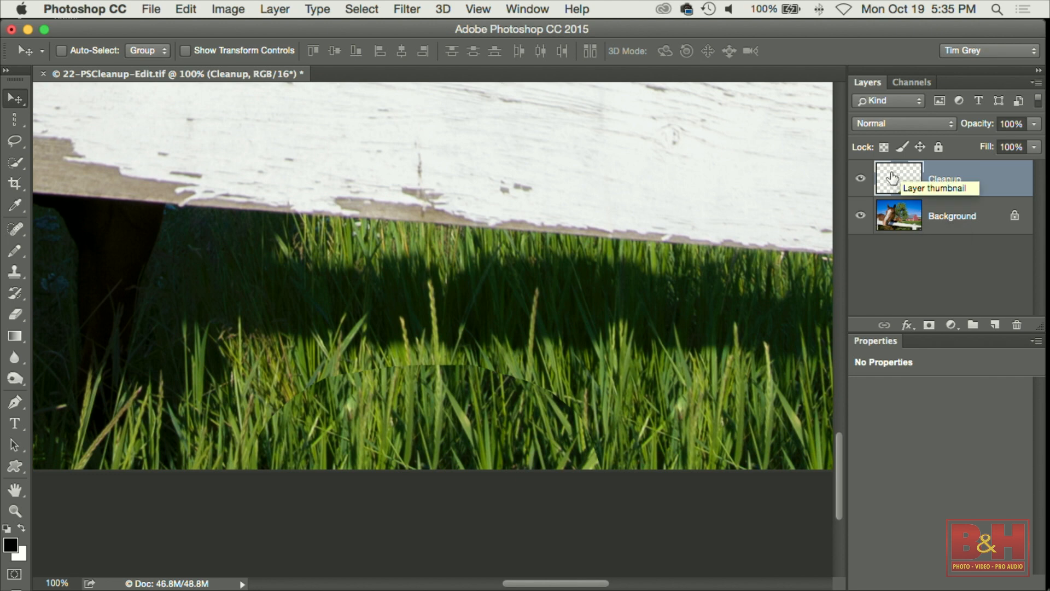
Add a layer mask to the Cleanup layer and set up the Brush tool at size 20 with black.
{"action": "left_click", "coordinate": [929, 326]}
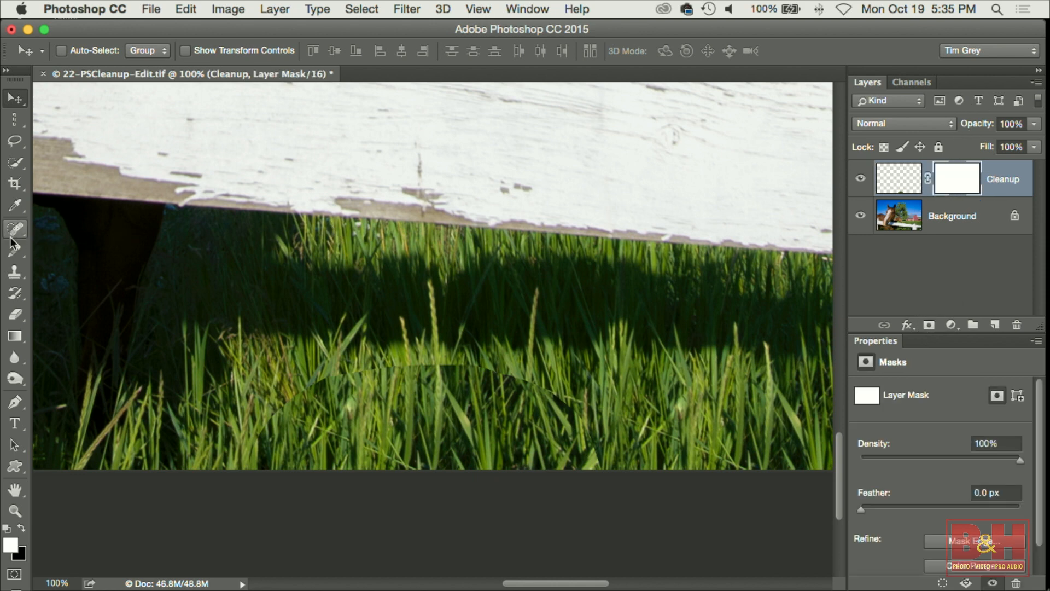
{"action": "left_click_drag", "start_coordinate": [15, 251], "coordinate": [38, 252]}
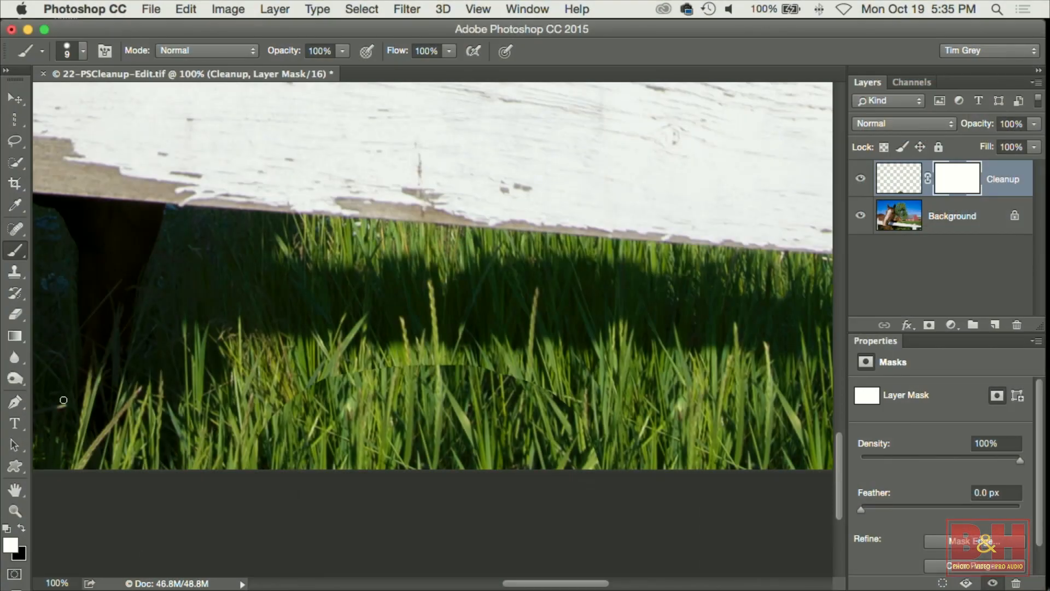
{"action": "key", "text": "x"}
{"action": "key", "text": "x"}
{"action": "key", "text": "x"}
{"action": "key", "text": "x"}
{"action": "key", "text": "x"}
{"action": "key", "text": "bracketright"}
{"action": "key", "text": "bracketright"}
Paint a horizontal stroke across the Cleanup mask, view the layer alone, paint with white, and undo both strokes.
{"action": "left_click_drag", "start_coordinate": [257, 429], "coordinate": [613, 430]}
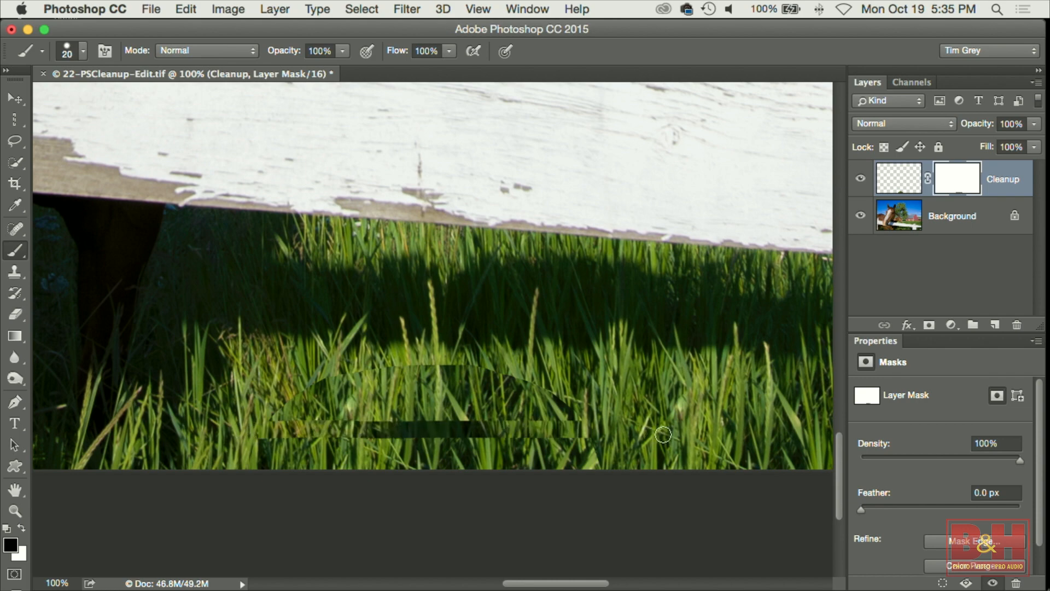
{"action": "left_click", "coordinate": [860, 215]}
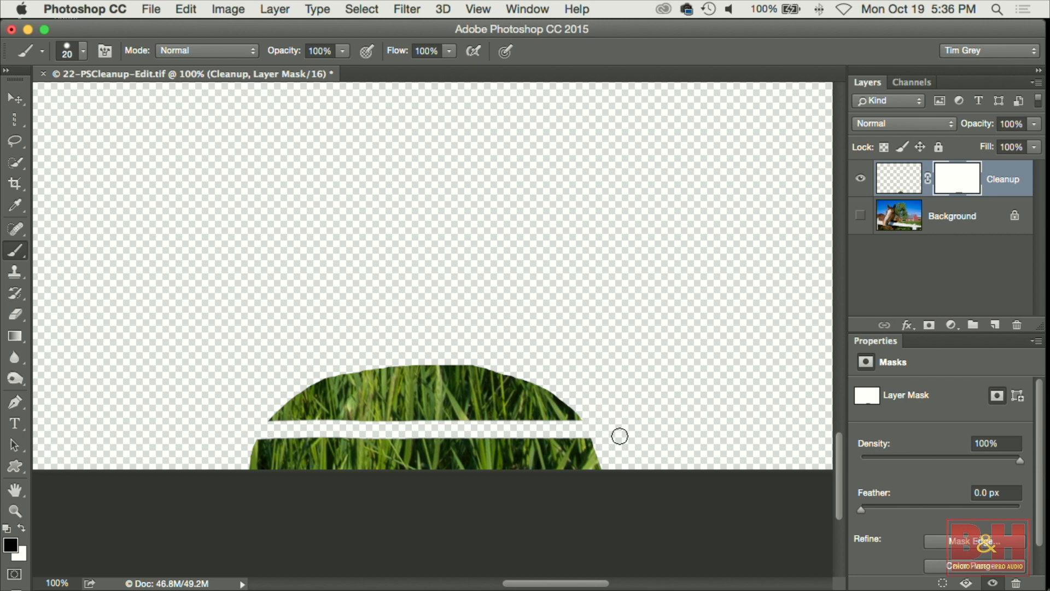
{"action": "key", "text": "x"}
{"action": "mouse_move", "coordinate": [372, 420]}
{"action": "left_mouse_down"}
{"action": "mouse_move", "coordinate": [296, 444]}
{"action": "mouse_move", "coordinate": [302, 425]}
{"action": "mouse_move", "coordinate": [445, 421]}
{"action": "mouse_move", "coordinate": [554, 435]}
{"action": "mouse_move", "coordinate": [498, 419]}
{"action": "mouse_move", "coordinate": [443, 427]}
{"action": "left_mouse_up"}
{"action": "key", "text": "super+z"}
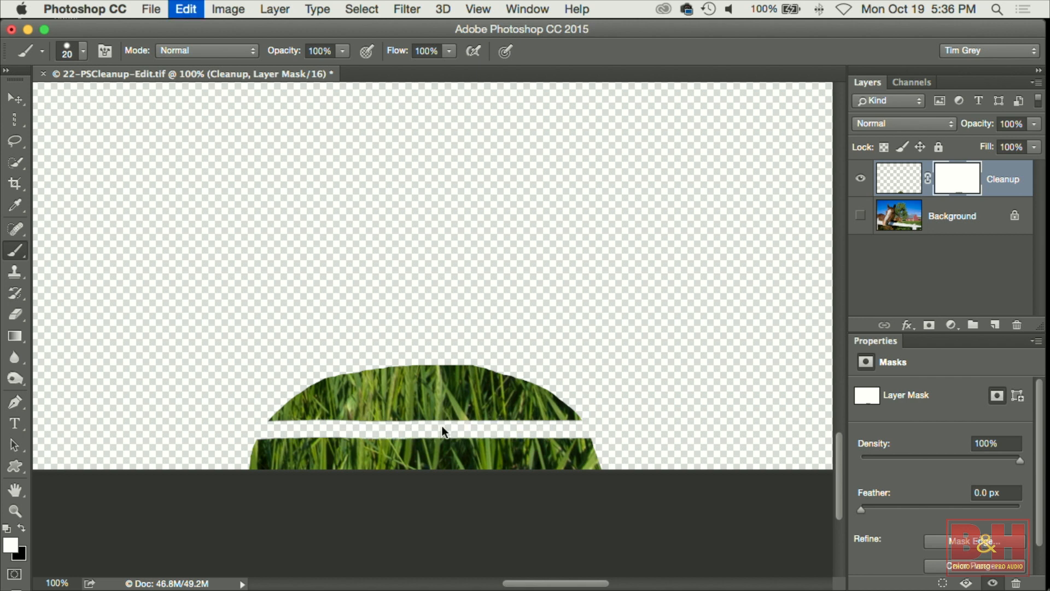
{"action": "key", "text": "super+z"}
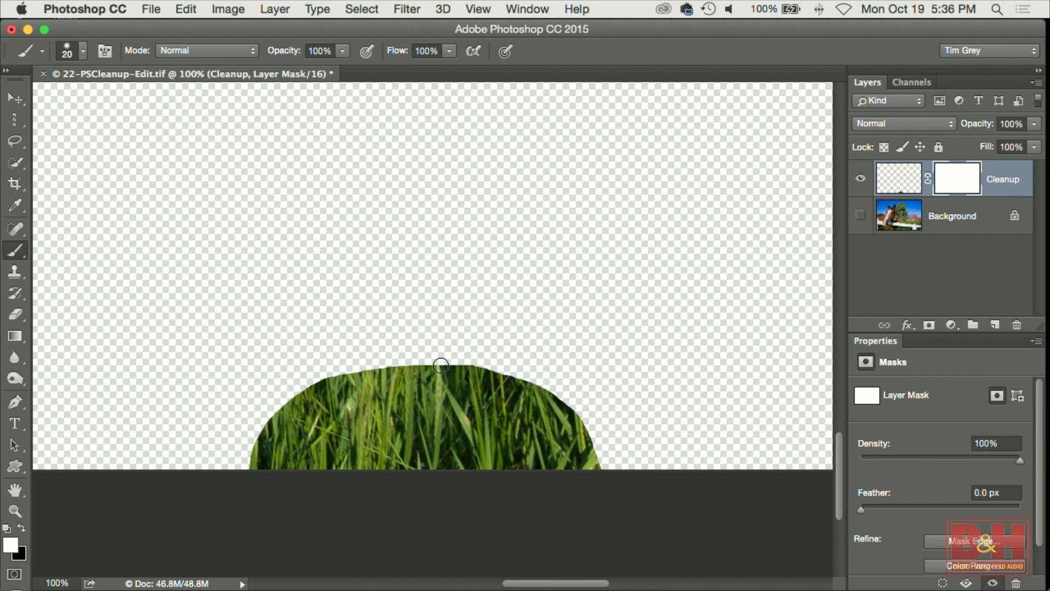
Paint black with a size 30 brush along the patch's upper edge on the mask to soften it, then show Background.
{"action": "key", "text": "bracketright"}
{"action": "key", "text": "x"}
{"action": "mouse_move", "coordinate": [411, 366]}
{"action": "left_mouse_down"}
{"action": "mouse_move", "coordinate": [344, 368]}
{"action": "mouse_move", "coordinate": [290, 391]}
{"action": "mouse_move", "coordinate": [256, 431]}
{"action": "mouse_move", "coordinate": [249, 473]}
{"action": "mouse_move", "coordinate": [258, 434]}
{"action": "mouse_move", "coordinate": [316, 386]}
{"action": "mouse_move", "coordinate": [437, 361]}
{"action": "mouse_move", "coordinate": [499, 369]}
{"action": "mouse_move", "coordinate": [562, 396]}
{"action": "mouse_move", "coordinate": [591, 429]}
{"action": "mouse_move", "coordinate": [602, 485]}
{"action": "left_mouse_up"}
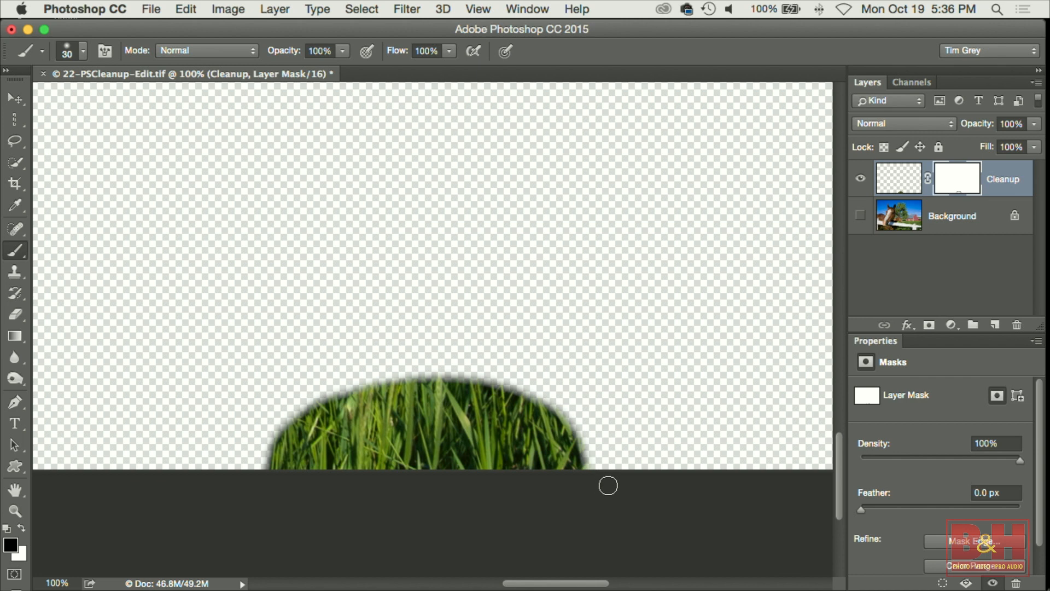
{"action": "left_click", "coordinate": [860, 215]}
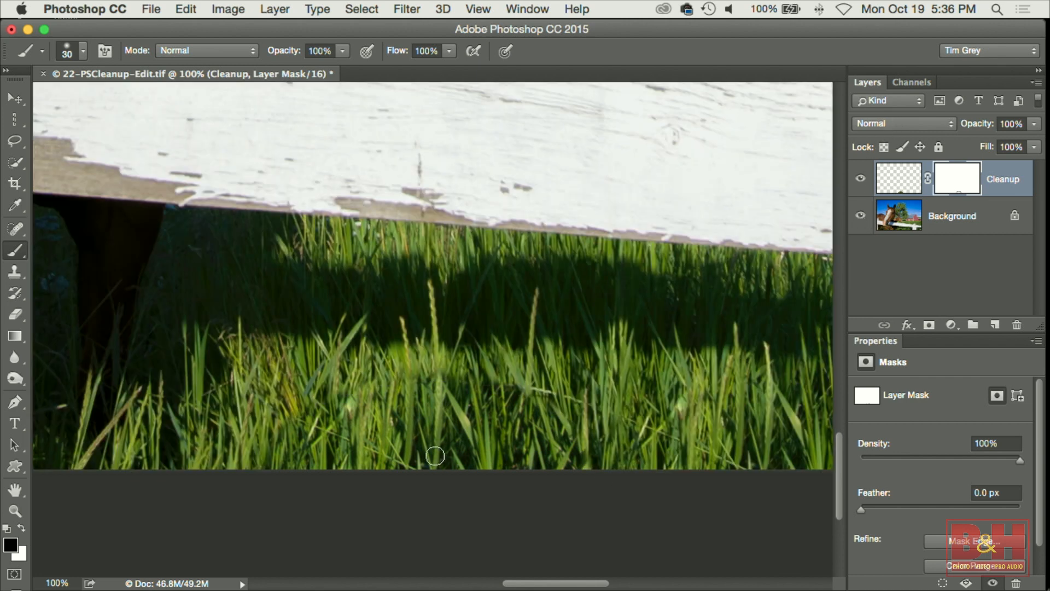
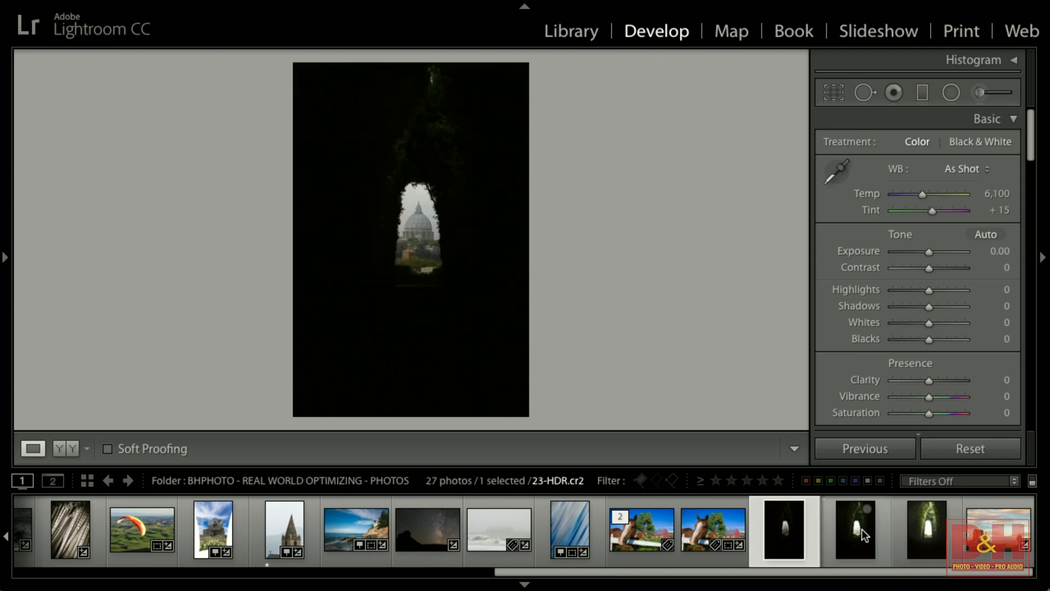
Select the three bracketed keyhole exposures and merge them to HDR with Auto Align, Auto Tone and Low deghosting.
{"action": "left_click", "coordinate": [921, 521], "text": "shift"}
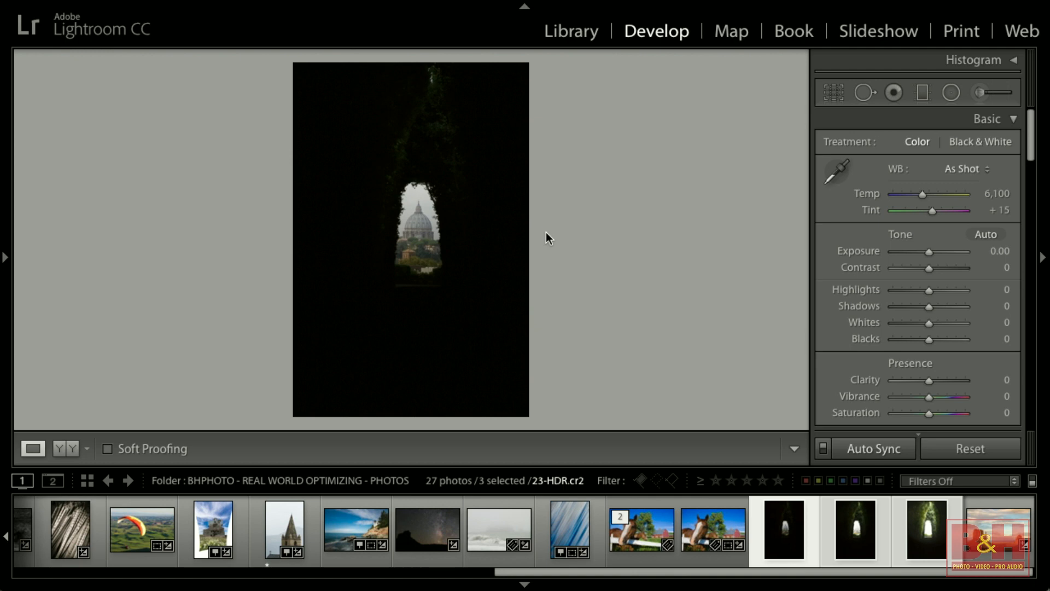
{"action": "mouse_move", "coordinate": [318, 4]}
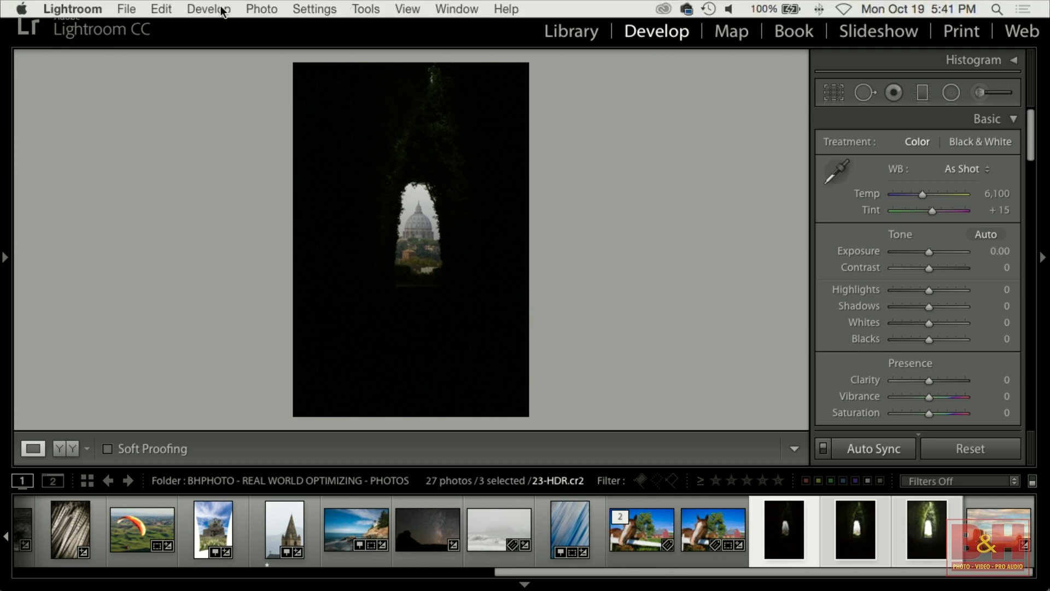
{"action": "left_click", "coordinate": [265, 10]}
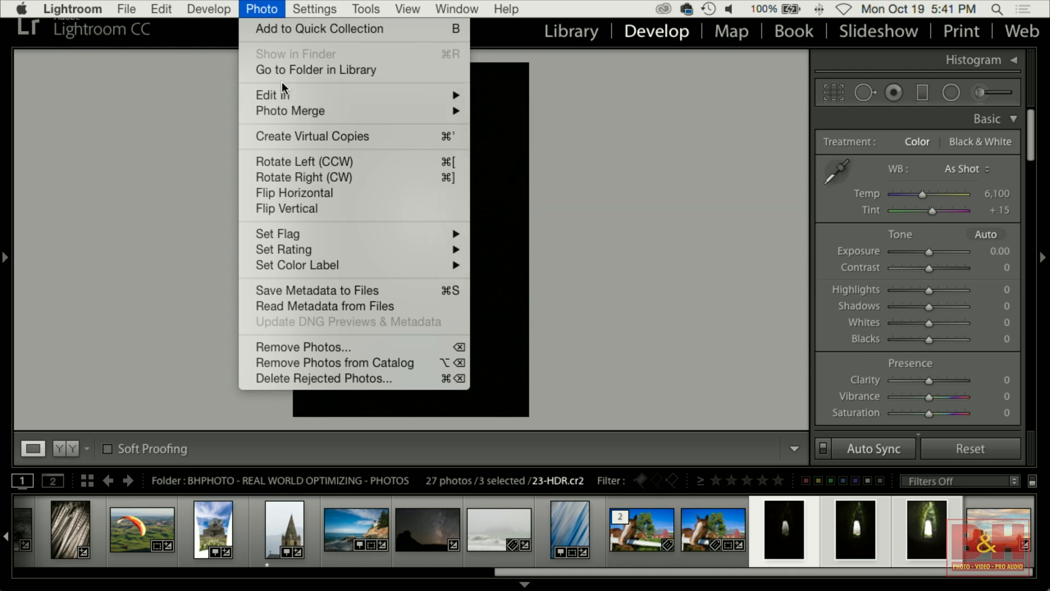
{"action": "mouse_move", "coordinate": [345, 95]}
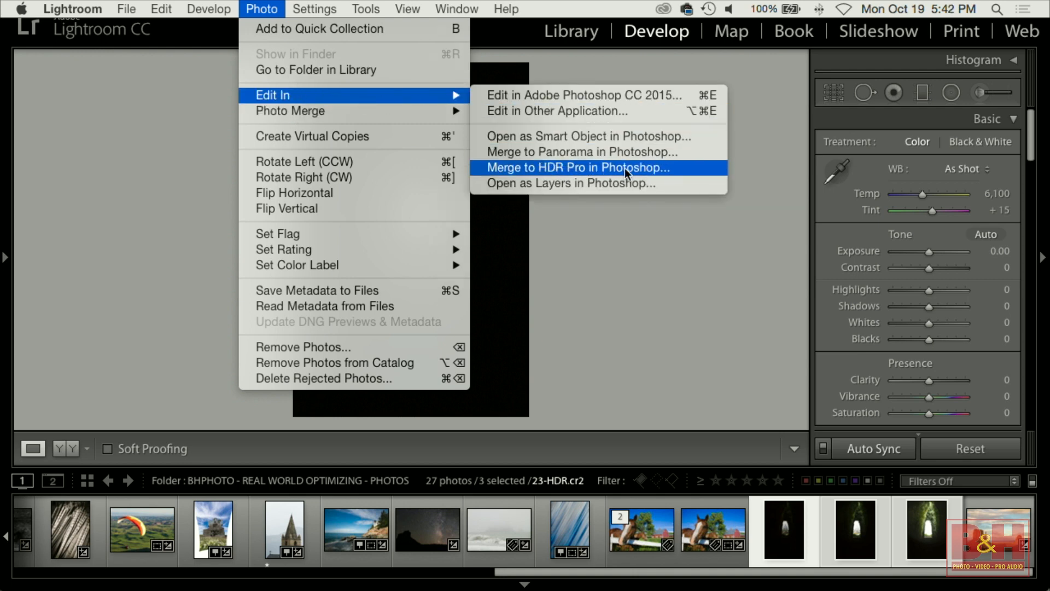
{"action": "mouse_move", "coordinate": [405, 110]}
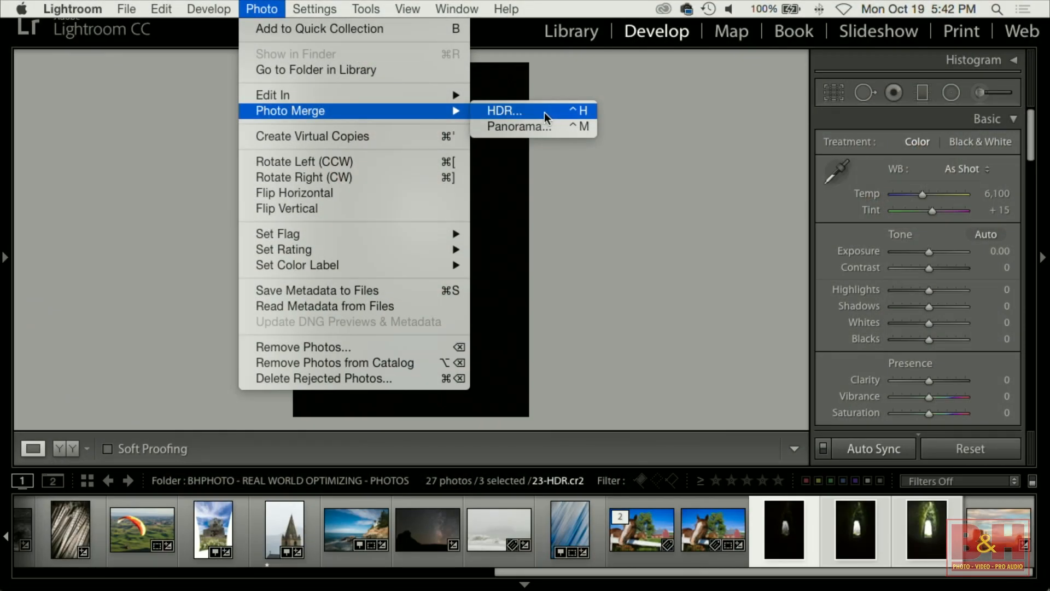
{"action": "left_click", "coordinate": [544, 112]}
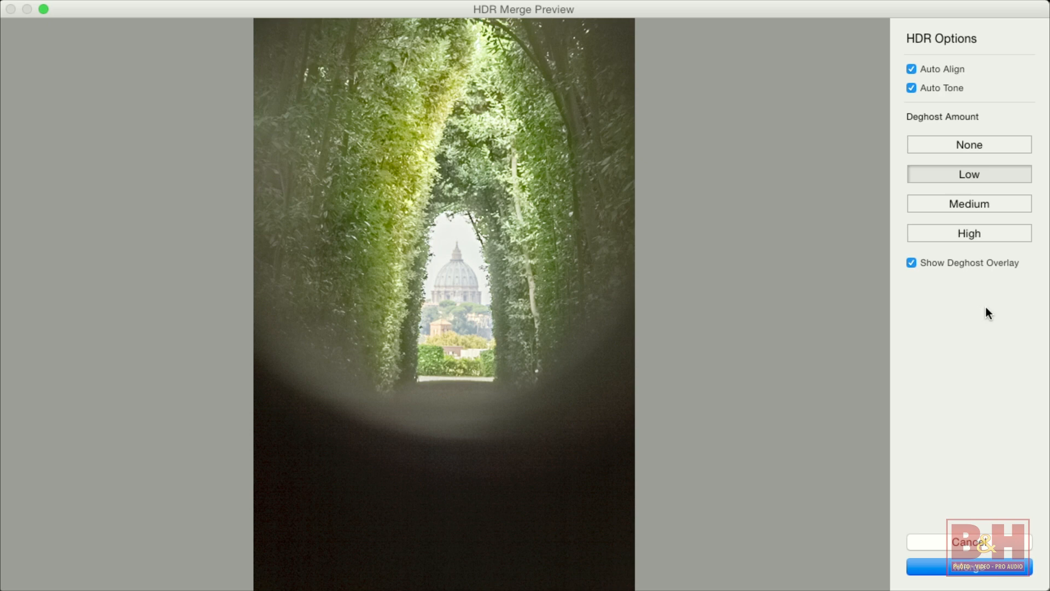
{"action": "left_click", "coordinate": [979, 573]}
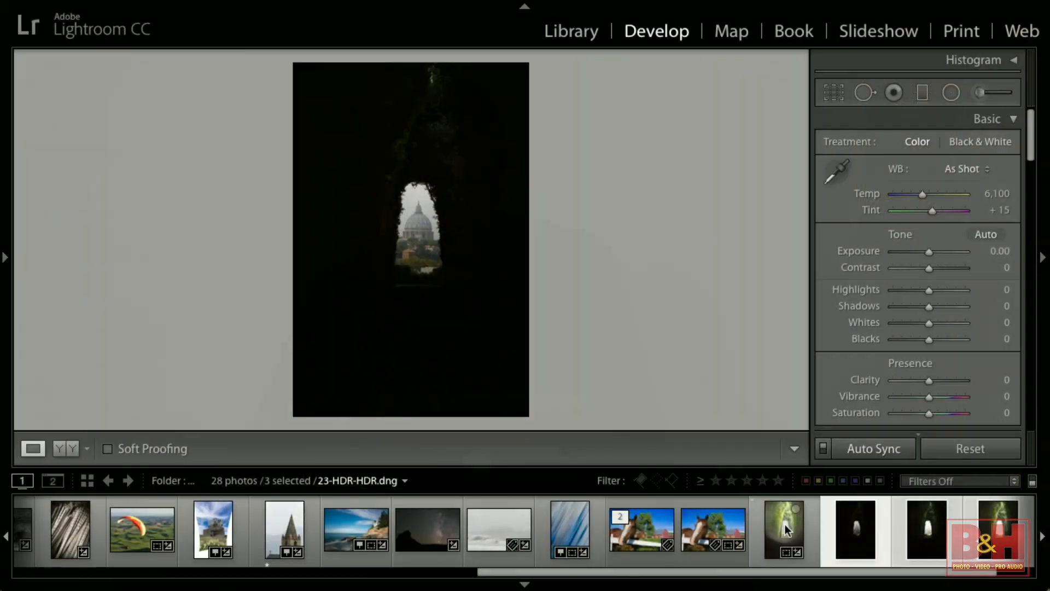
Compare the merged HDR image with the original bracketed exposures by stepping through the filmstrip.
{"action": "left_click", "coordinate": [784, 524]}
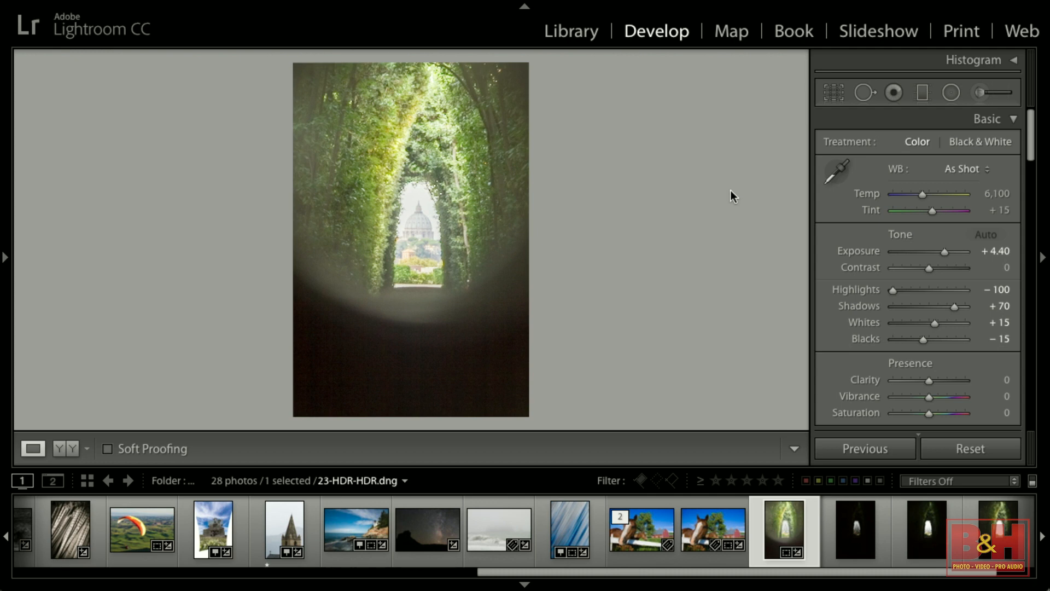
{"action": "key", "text": "Right"}
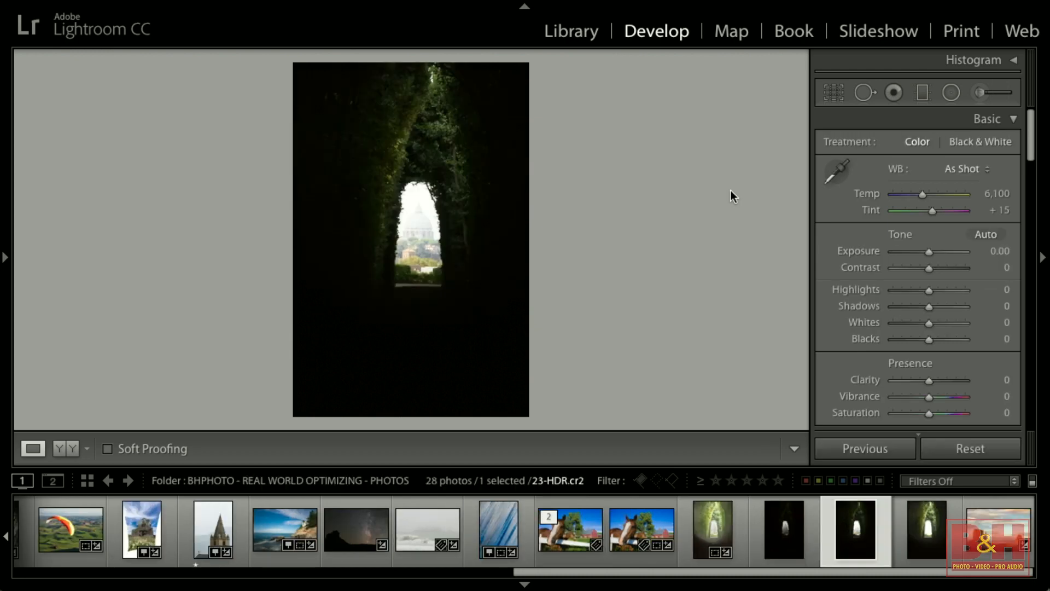
{"action": "key", "text": "Right"}
{"action": "key", "text": "Left"}
{"action": "key", "text": "Left"}
{"action": "key", "text": "Left"}
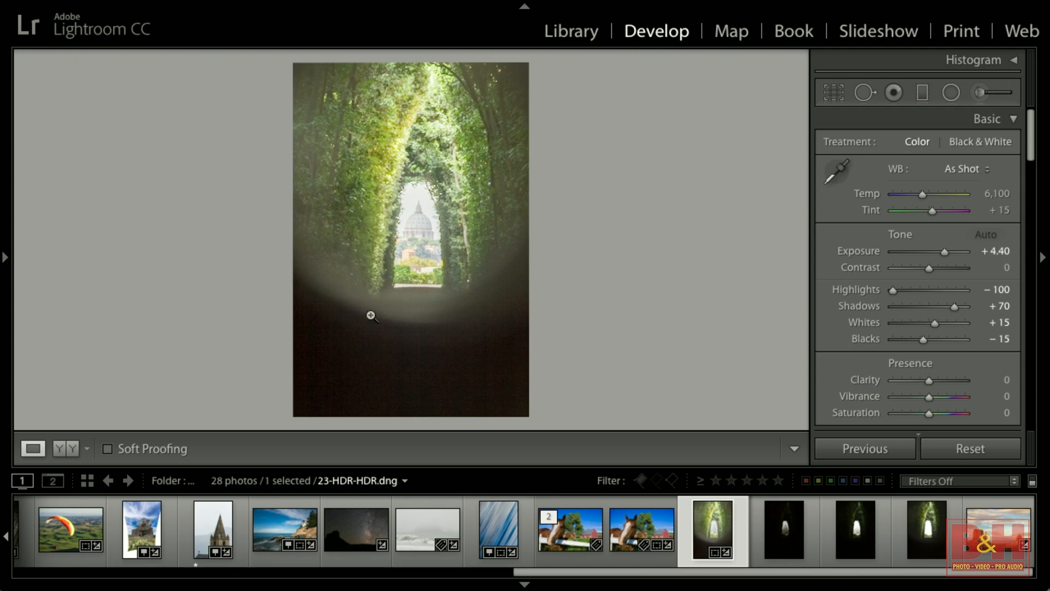
Crop the HDR image tighter around the keyhole tunnel, trimming the dark lower part and sides.
{"action": "left_click", "coordinate": [833, 92]}
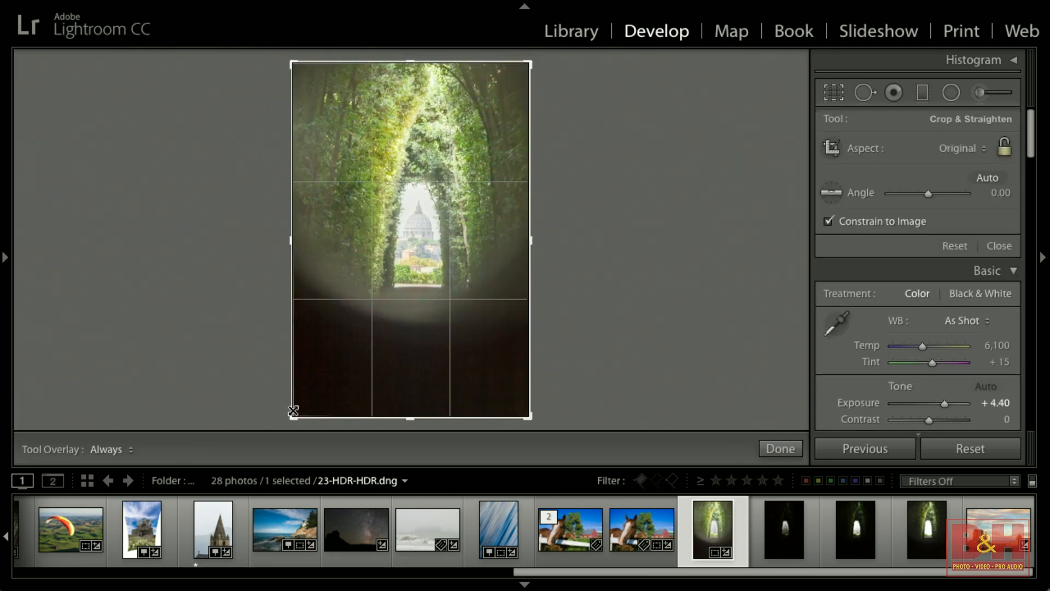
{"action": "left_click_drag", "start_coordinate": [290, 417], "coordinate": [305, 366]}
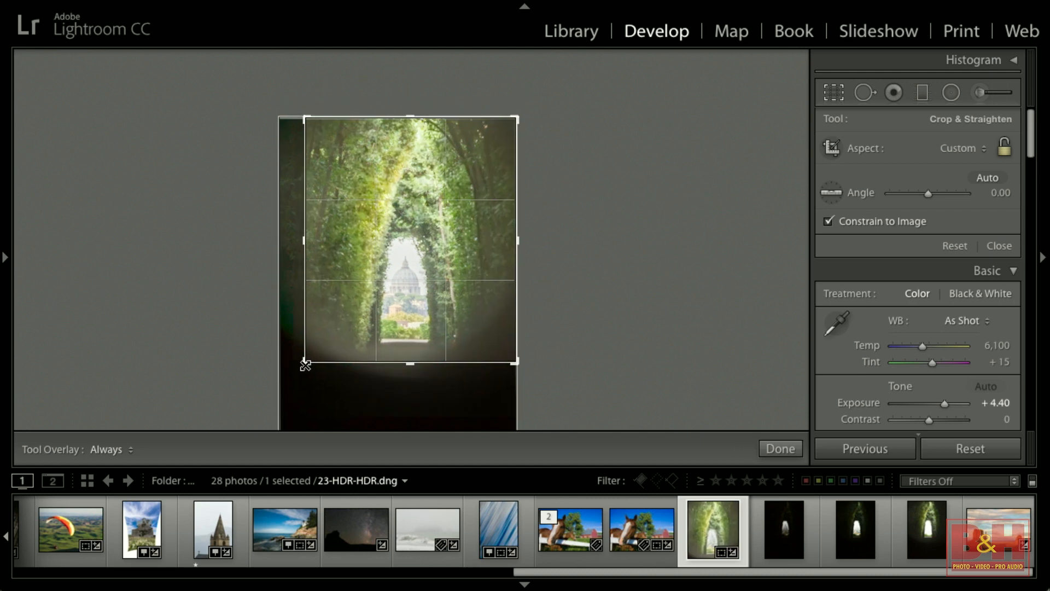
{"action": "left_click_drag", "start_coordinate": [518, 243], "coordinate": [500, 241]}
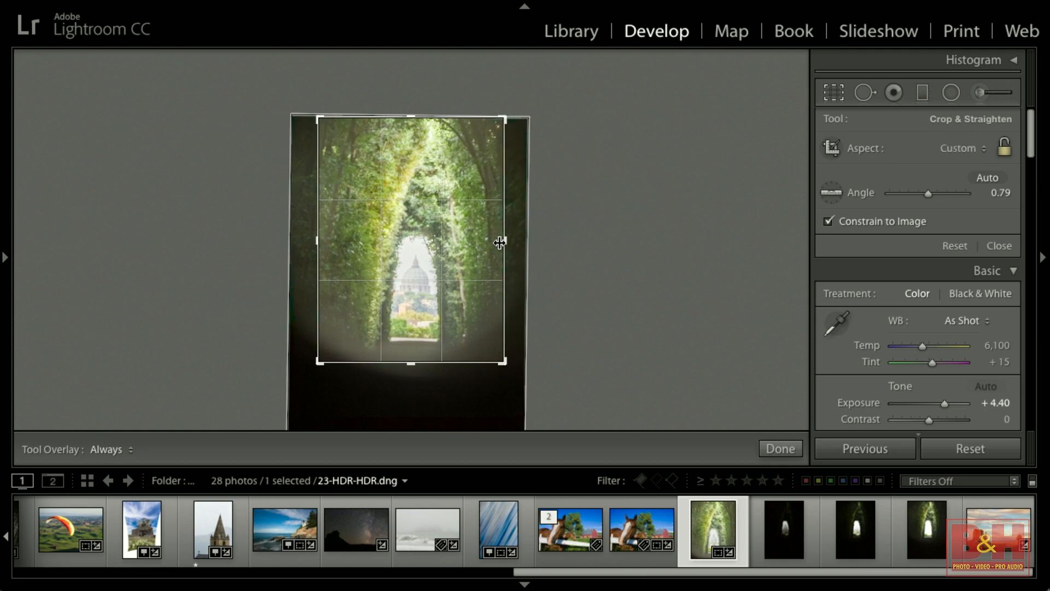
{"action": "left_click_drag", "start_coordinate": [413, 117], "coordinate": [412, 118]}
{"action": "left_click_drag", "start_coordinate": [471, 312], "coordinate": [471, 320]}
{"action": "left_click", "coordinate": [779, 449]}
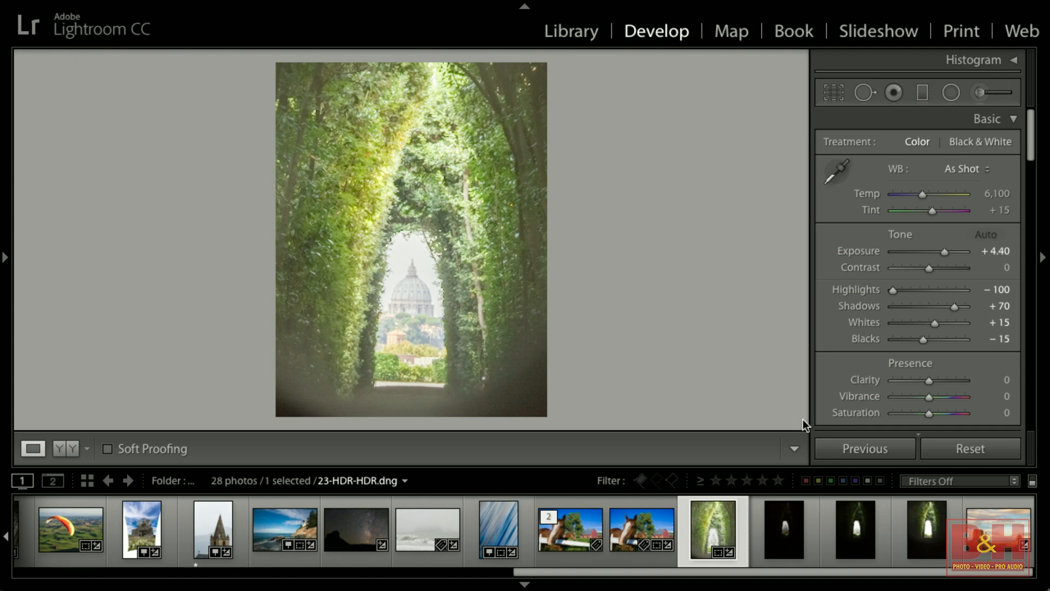
Add a post-crop vignette with Amount -81 and Feather 77.
{"action": "scroll", "coordinate": [987, 362], "scroll_direction": "down", "scroll_amount": 10}
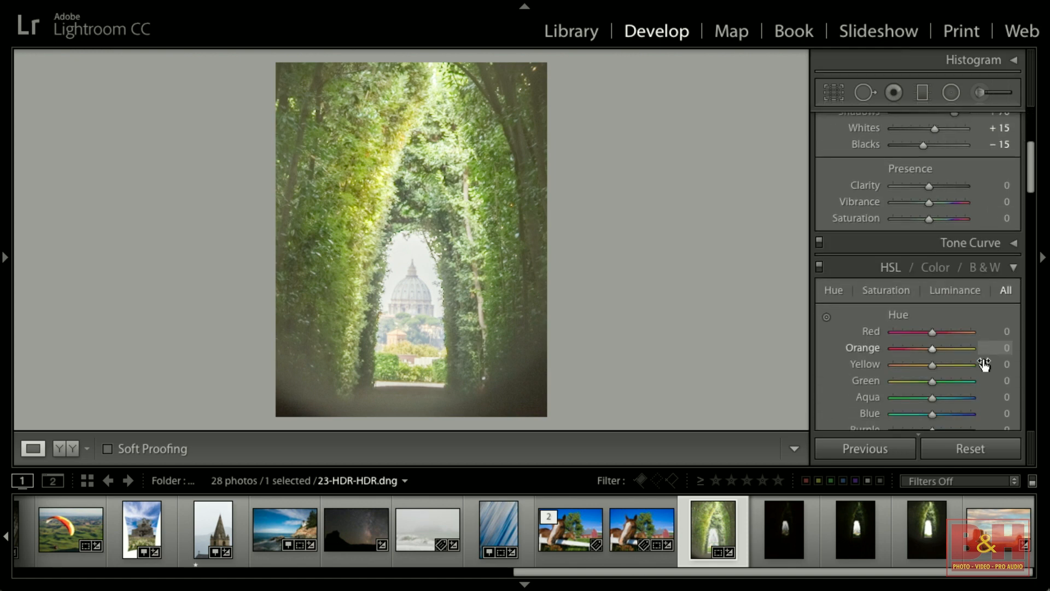
{"action": "scroll", "coordinate": [982, 362], "scroll_direction": "down", "scroll_amount": 10}
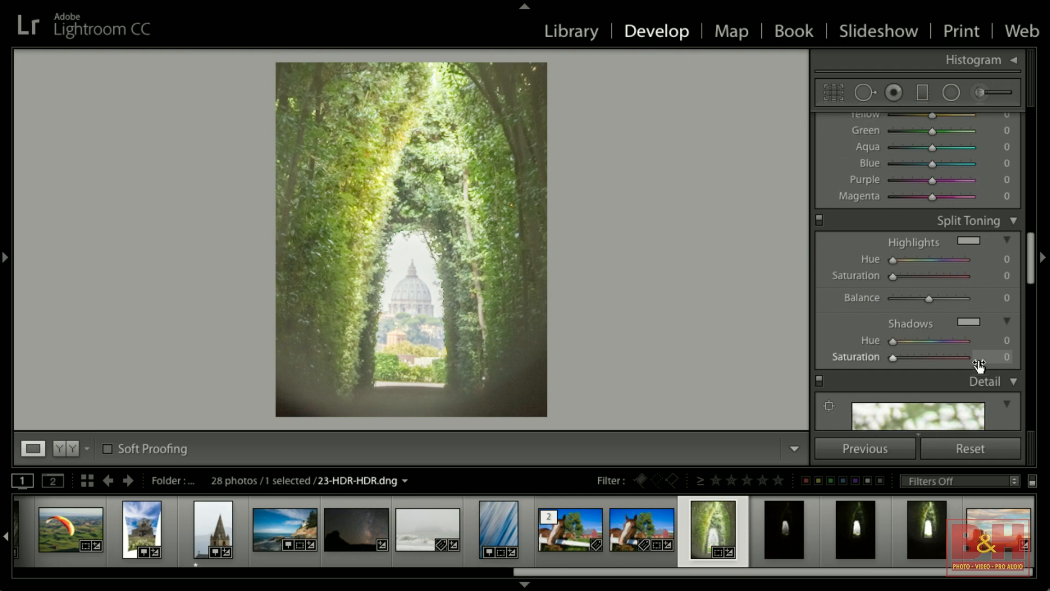
{"action": "scroll", "coordinate": [976, 366], "scroll_direction": "down", "scroll_amount": 1}
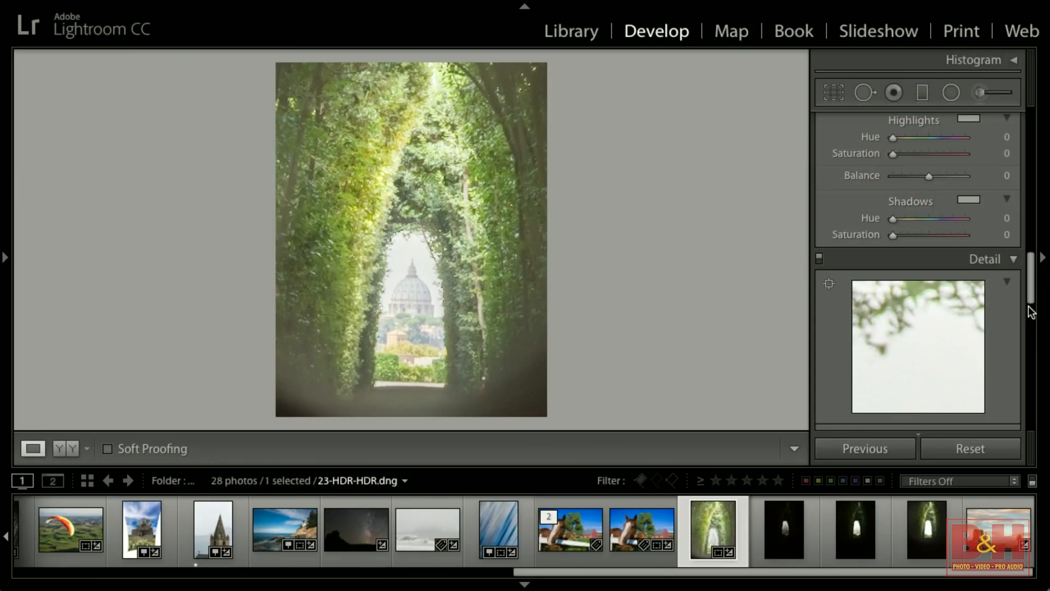
{"action": "scroll", "coordinate": [1024, 323], "scroll_direction": "down", "scroll_amount": 6}
{"action": "scroll", "coordinate": [1022, 324], "scroll_direction": "down", "scroll_amount": 10}
{"action": "scroll", "coordinate": [1018, 327], "scroll_direction": "down", "scroll_amount": 4}
{"action": "left_click_drag", "start_coordinate": [927, 286], "coordinate": [902, 297]}
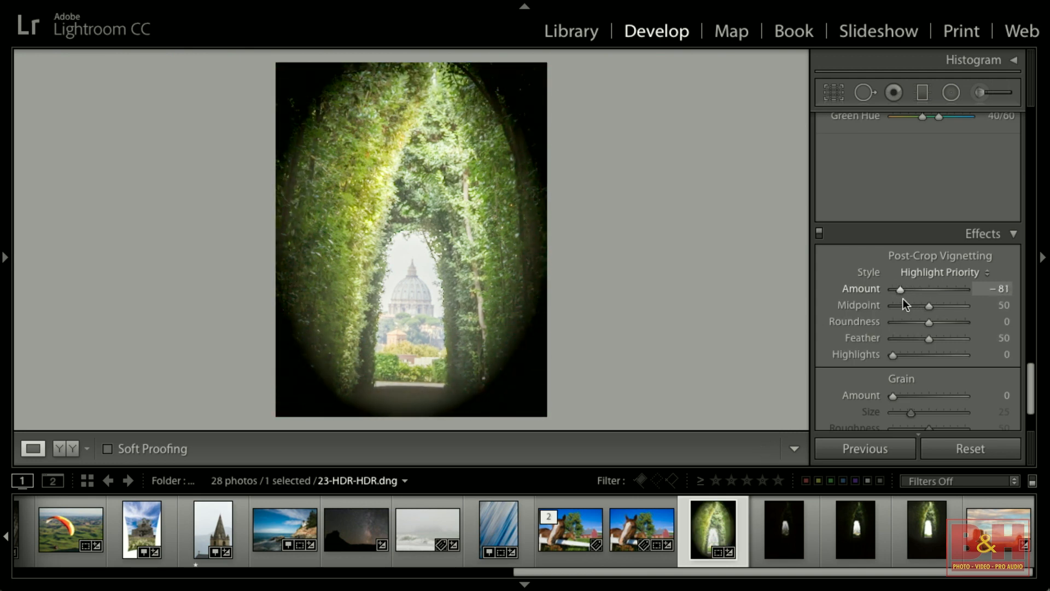
{"action": "left_click_drag", "start_coordinate": [932, 340], "coordinate": [950, 340]}
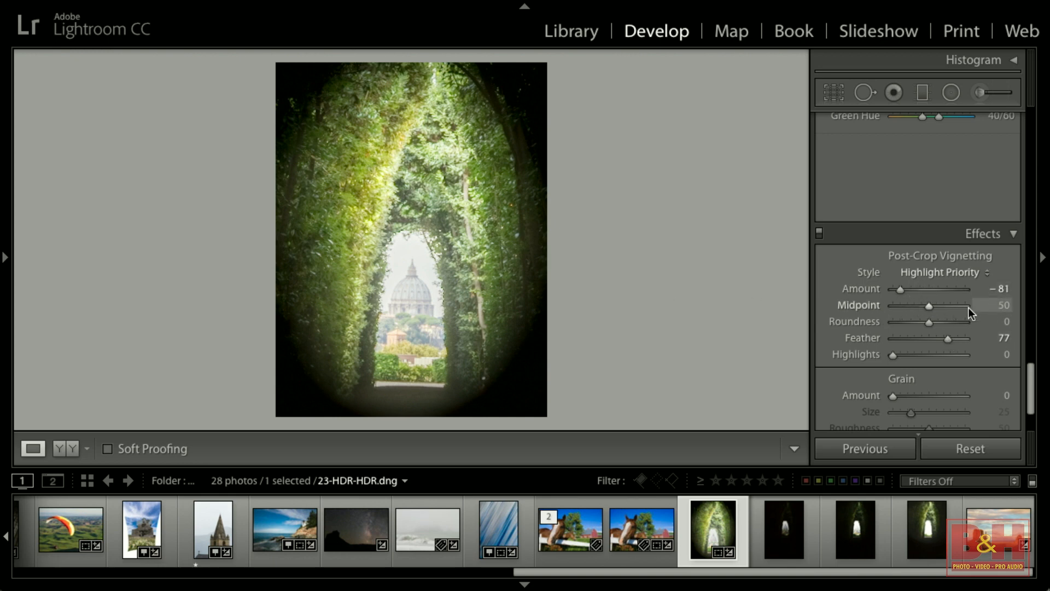
Set Highlights to -86, Shadows +32, Whites +8, Clarity +38, Vibrance +16 and Saturation +23.
{"action": "scroll", "coordinate": [965, 308], "scroll_direction": "up", "scroll_amount": 15}
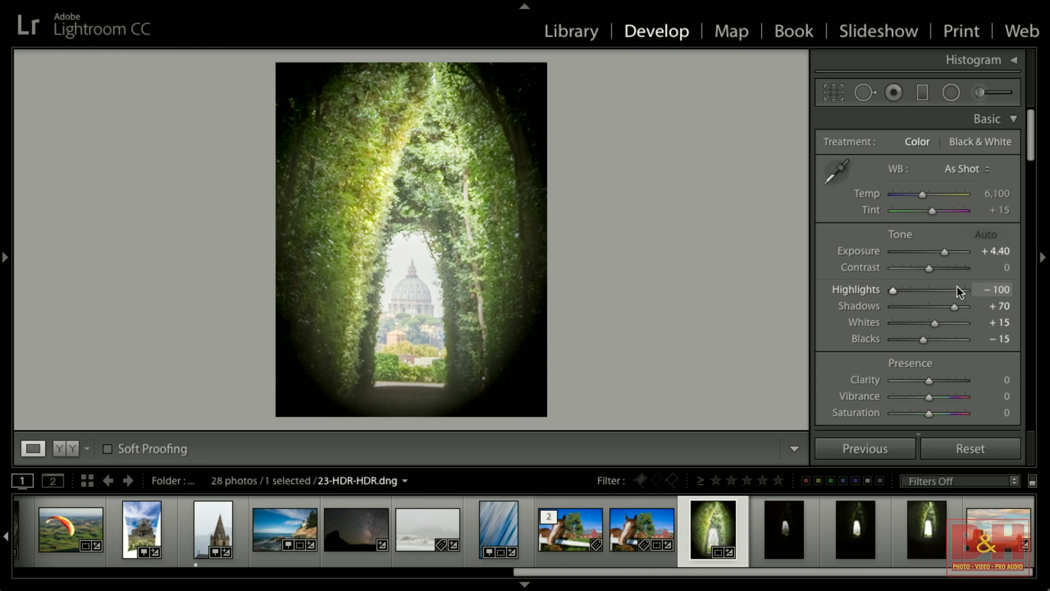
{"action": "left_click", "coordinate": [937, 323], "text": "alt"}
{"action": "left_click_drag", "start_coordinate": [936, 322], "coordinate": [896, 288]}
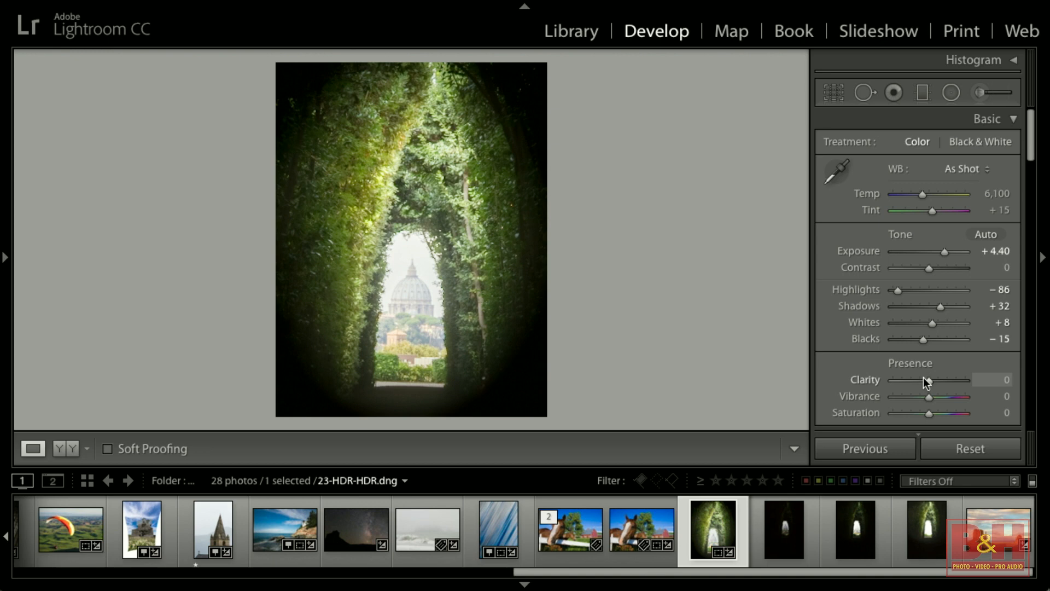
{"action": "mouse_move", "coordinate": [932, 380]}
{"action": "left_mouse_down"}
{"action": "mouse_move", "coordinate": [943, 379]}
{"action": "mouse_move", "coordinate": [932, 396]}
{"action": "left_mouse_up"}
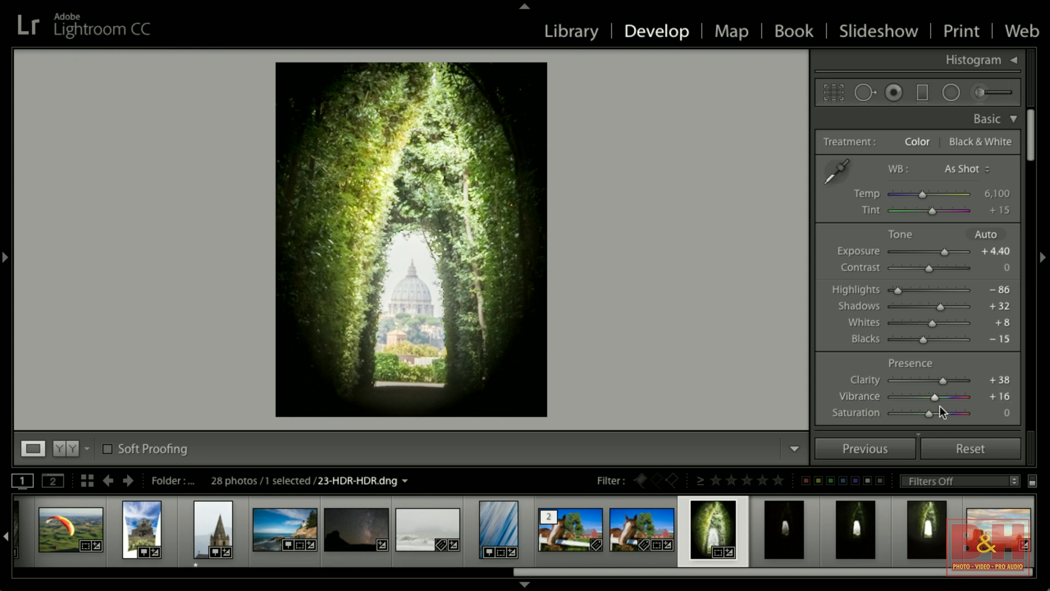
{"action": "left_click_drag", "start_coordinate": [929, 413], "coordinate": [938, 414]}
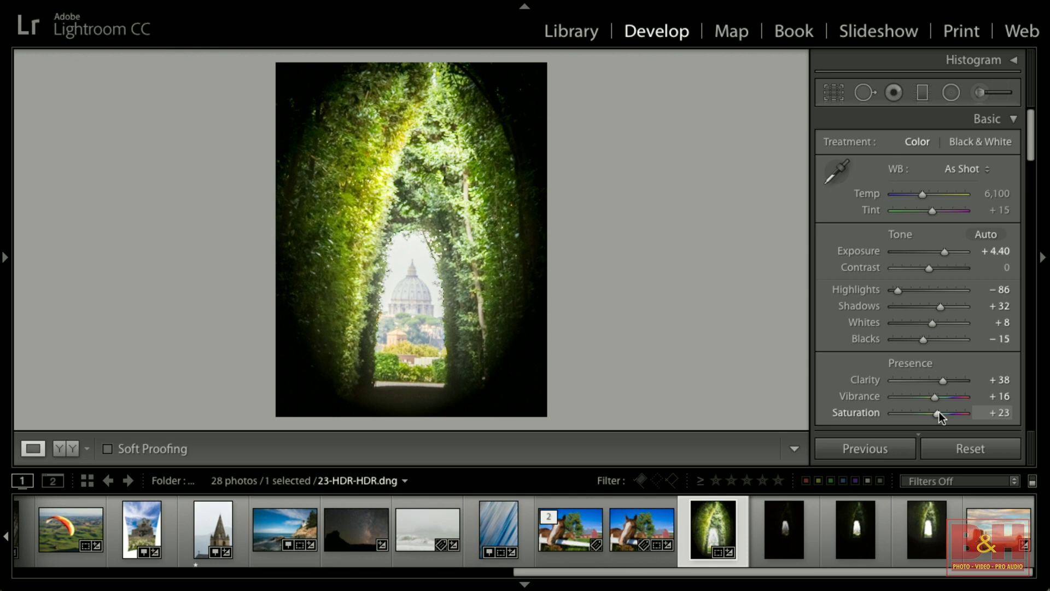
Open the GradientPaint photo and draw a -4.00 exposure graduated filter from the sky down to the buttes.
{"action": "left_click", "coordinate": [1000, 524]}
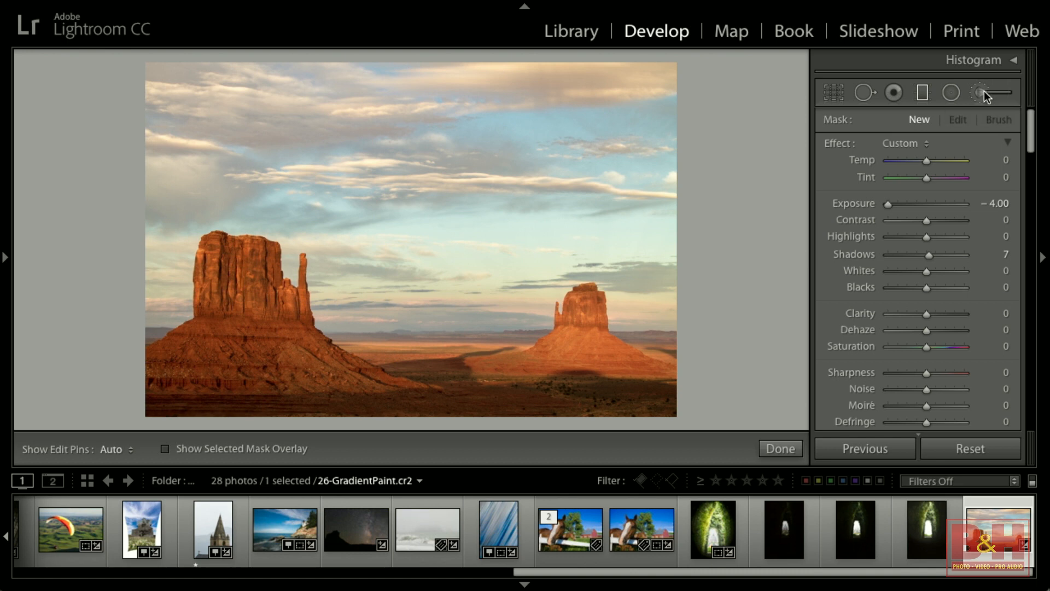
{"action": "scroll", "coordinate": [923, 206], "scroll_direction": "down", "scroll_amount": 3}
{"action": "scroll", "coordinate": [924, 204], "scroll_direction": "up", "scroll_amount": 3}
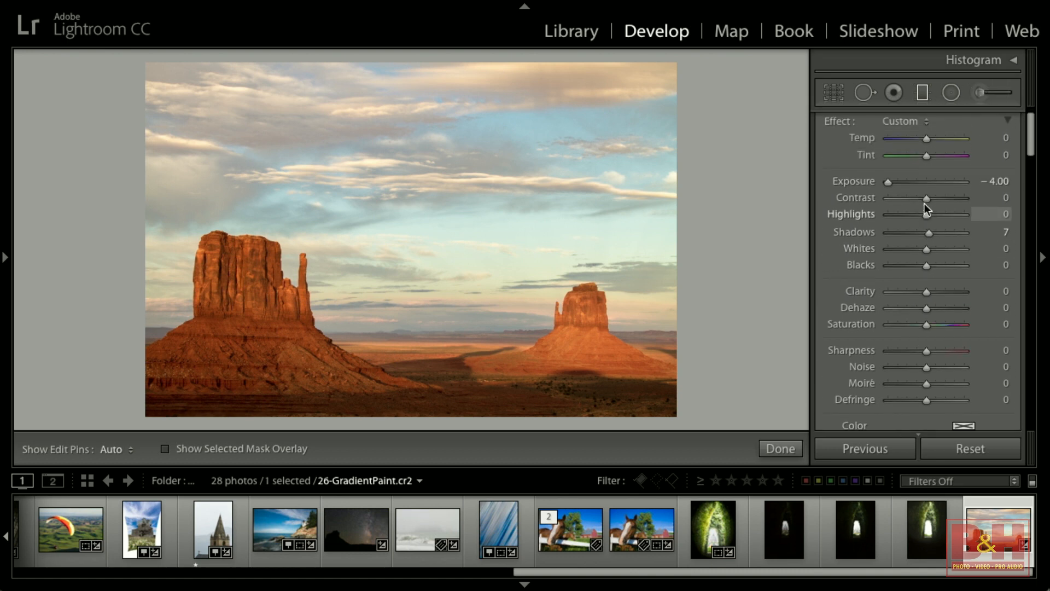
{"action": "scroll", "coordinate": [924, 203], "scroll_direction": "down", "scroll_amount": 1}
{"action": "scroll", "coordinate": [924, 203], "scroll_direction": "down", "scroll_amount": 2}
{"action": "scroll", "coordinate": [924, 205], "scroll_direction": "up", "scroll_amount": 1}
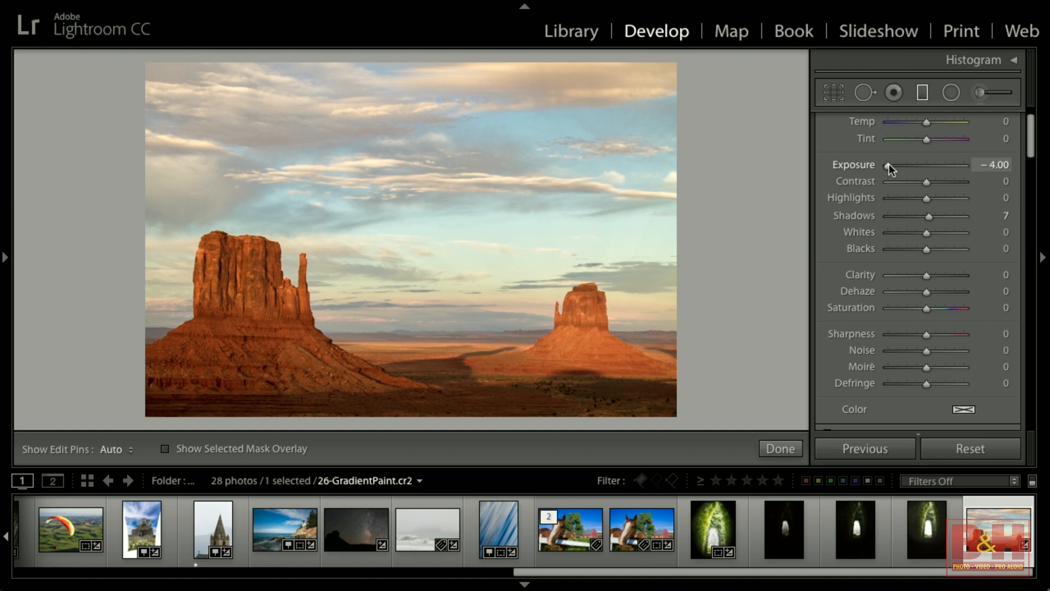
{"action": "left_click_drag", "start_coordinate": [415, 213], "coordinate": [415, 316]}
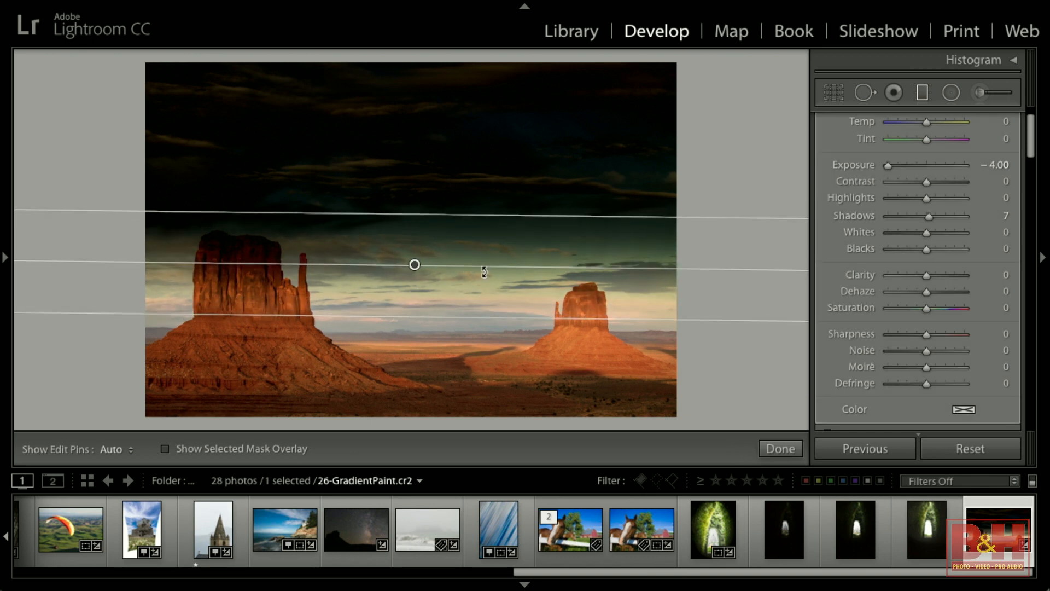
Switch the graduated filter mask to the Erase brush with Auto Mask enabled and erase the darkening from the left butte.
{"action": "left_click_drag", "start_coordinate": [486, 266], "coordinate": [487, 265]}
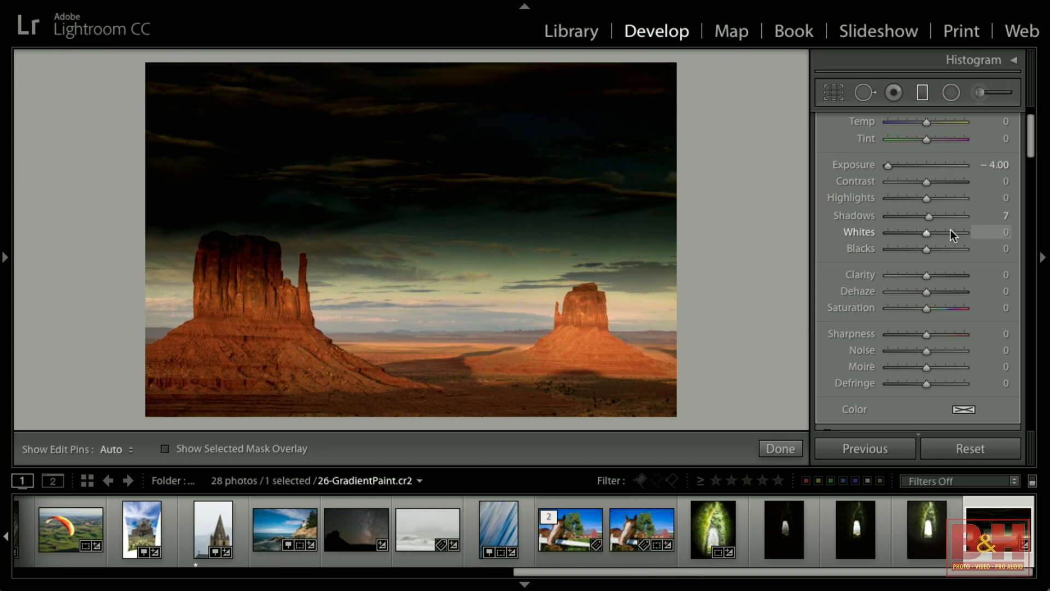
{"action": "scroll", "coordinate": [950, 230], "scroll_direction": "up", "scroll_amount": 3}
{"action": "scroll", "coordinate": [950, 229], "scroll_direction": "down", "scroll_amount": 1}
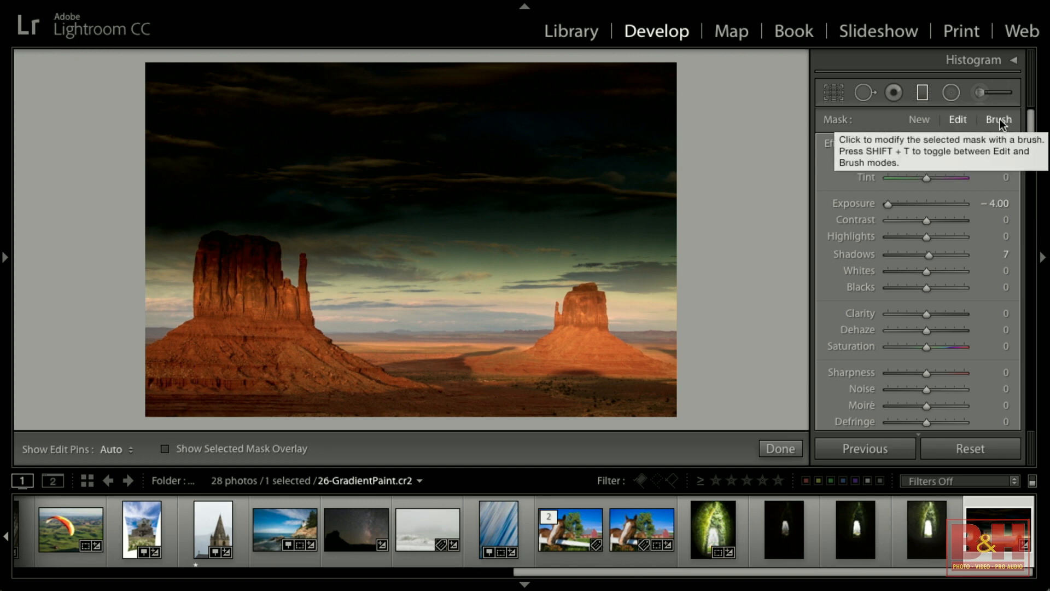
{"action": "left_click", "coordinate": [999, 120]}
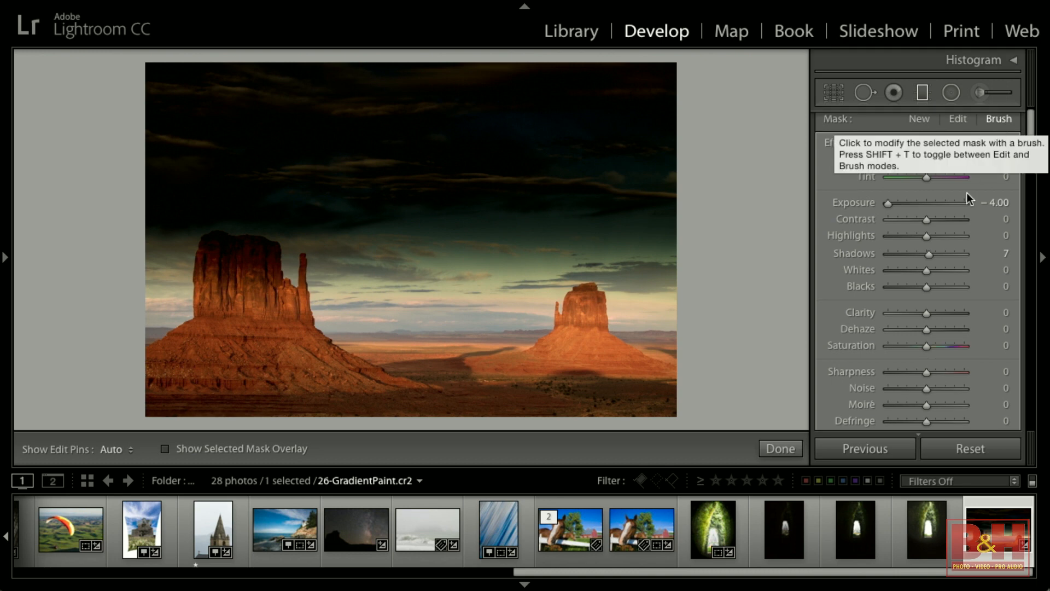
{"action": "scroll", "coordinate": [953, 213], "scroll_direction": "down", "scroll_amount": 4}
{"action": "scroll", "coordinate": [954, 214], "scroll_direction": "down", "scroll_amount": 1}
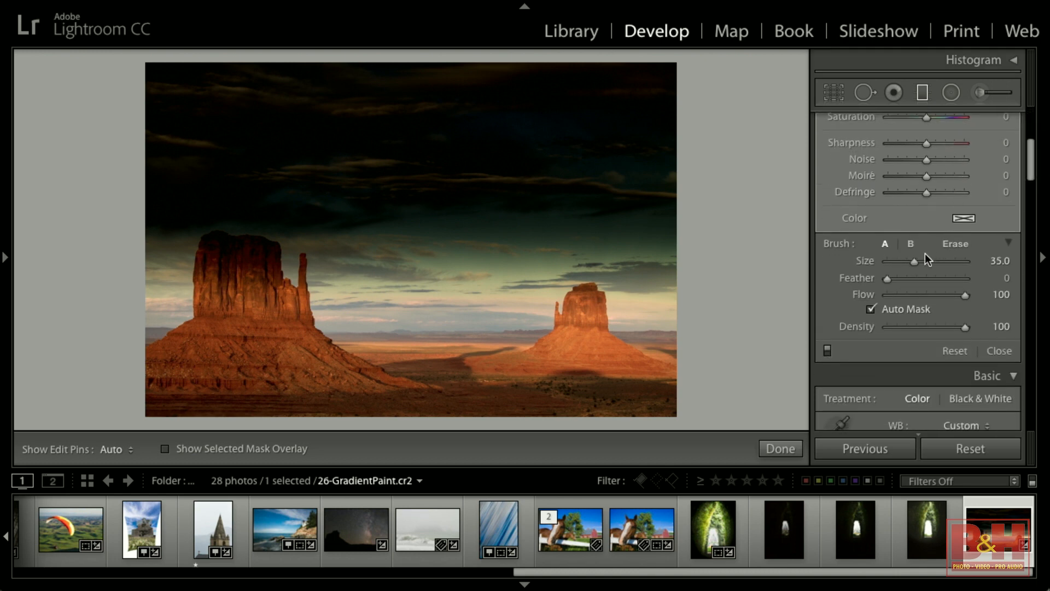
{"action": "left_click", "coordinate": [955, 244]}
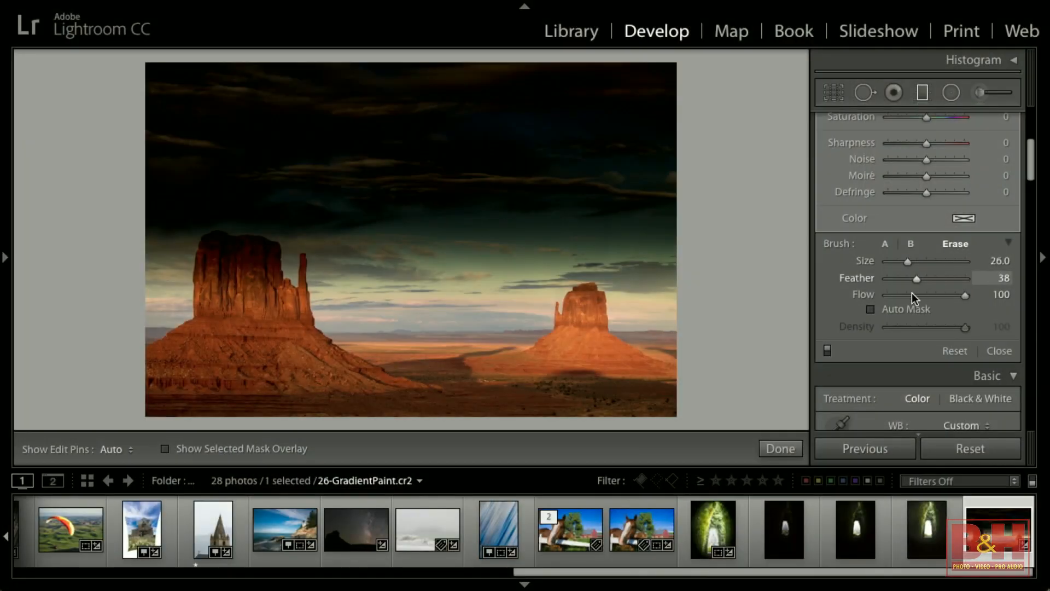
{"action": "left_click", "coordinate": [891, 314]}
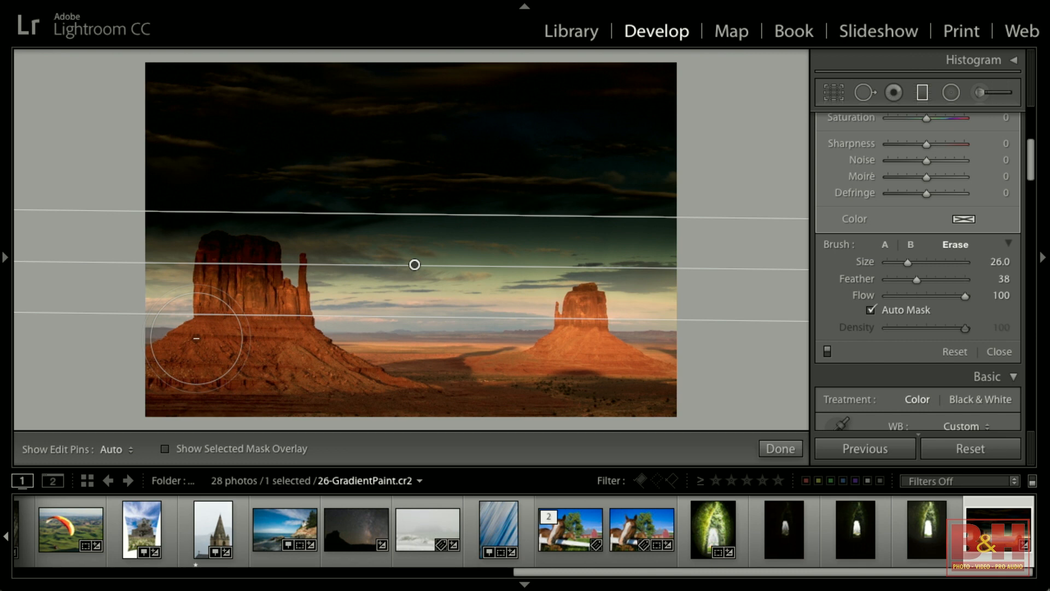
{"action": "key", "text": "h"}
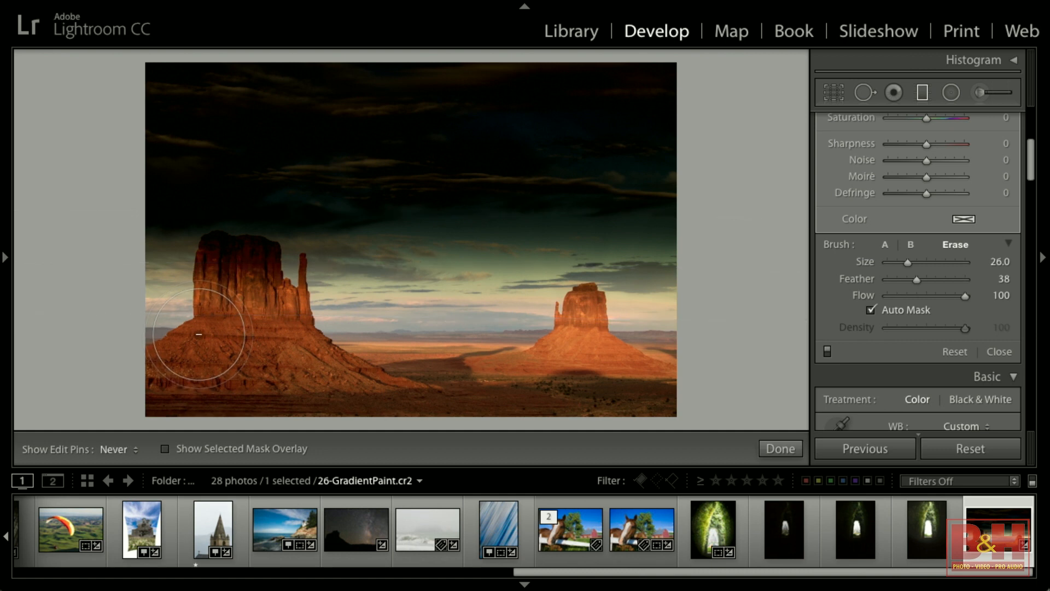
{"action": "mouse_move", "coordinate": [206, 318]}
{"action": "left_mouse_down"}
{"action": "mouse_move", "coordinate": [209, 240]}
{"action": "mouse_move", "coordinate": [231, 239]}
{"action": "mouse_move", "coordinate": [270, 259]}
{"action": "mouse_move", "coordinate": [271, 306]}
{"action": "mouse_move", "coordinate": [286, 317]}
{"action": "mouse_move", "coordinate": [303, 309]}
{"action": "mouse_move", "coordinate": [304, 300]}
{"action": "mouse_move", "coordinate": [295, 316]}
{"action": "mouse_move", "coordinate": [265, 314]}
{"action": "mouse_move", "coordinate": [209, 242]}
{"action": "mouse_move", "coordinate": [218, 330]}
{"action": "mouse_move", "coordinate": [279, 327]}
{"action": "mouse_move", "coordinate": [366, 382]}
{"action": "mouse_move", "coordinate": [432, 385]}
{"action": "mouse_move", "coordinate": [562, 346]}
{"action": "mouse_move", "coordinate": [587, 299]}
{"action": "mouse_move", "coordinate": [581, 333]}
{"action": "left_mouse_up"}
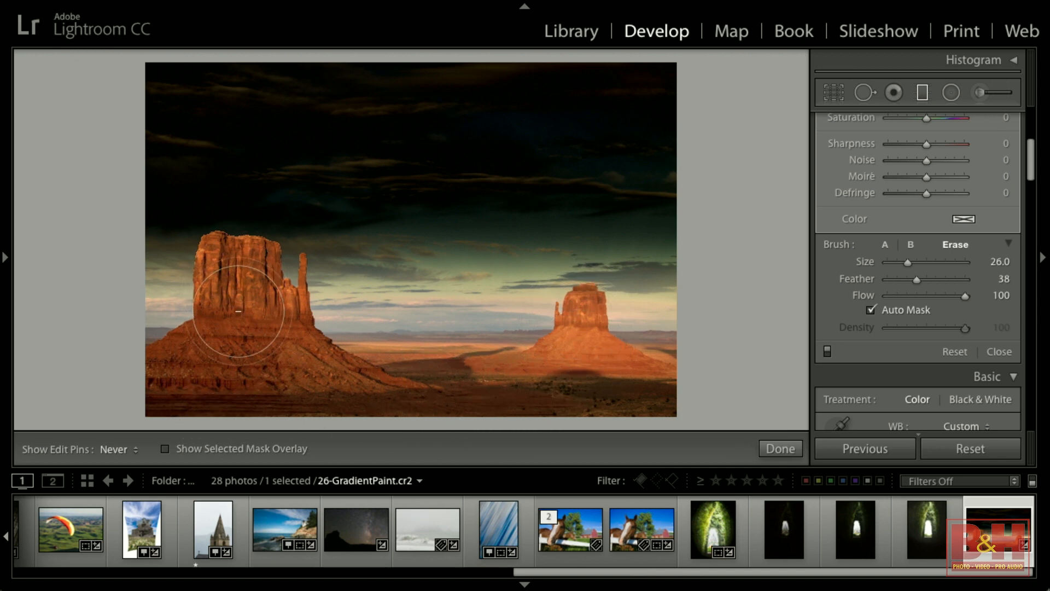
Show the selected mask overlay, then turn off Auto Mask and reduce the Erase brush size to 8.
{"action": "key", "text": "h"}
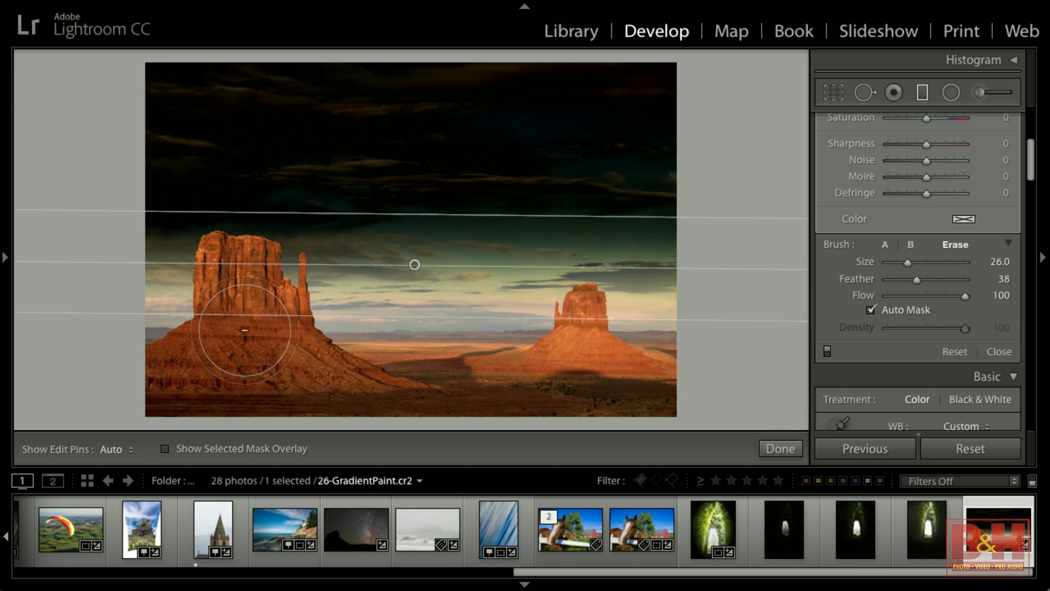
{"action": "left_click", "coordinate": [247, 448]}
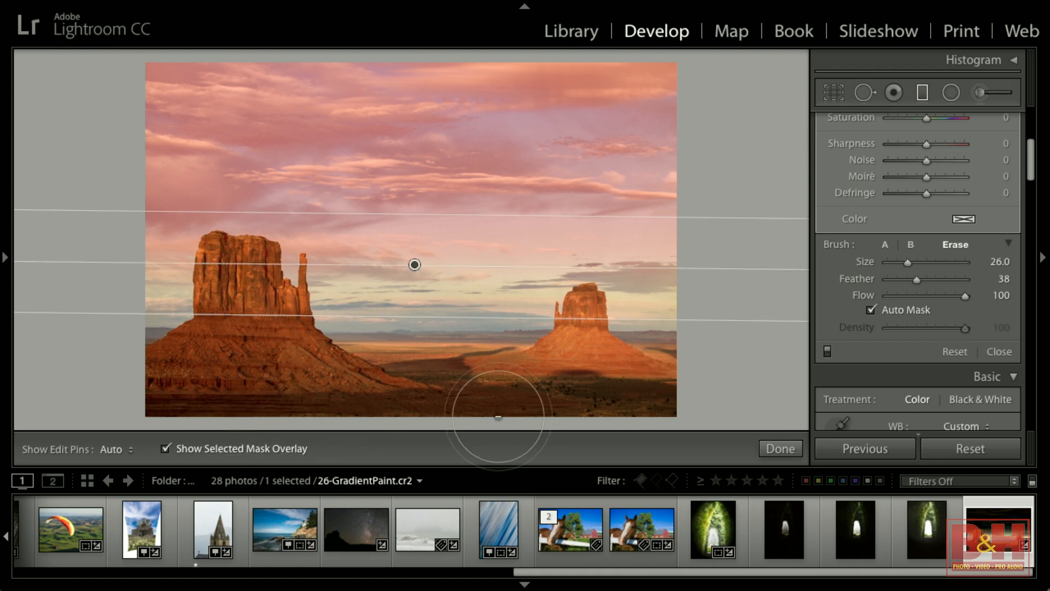
{"action": "left_click", "coordinate": [872, 310]}
{"action": "scroll", "coordinate": [200, 375], "scroll_direction": "down", "scroll_amount": 1}
{"action": "scroll", "coordinate": [195, 392], "scroll_direction": "down", "scroll_amount": 12}
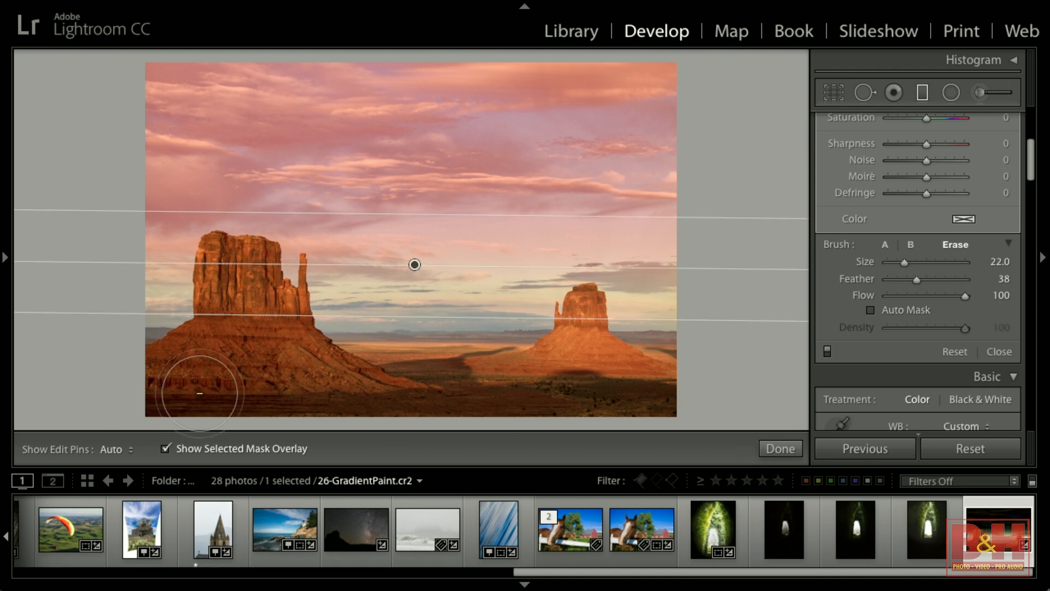
{"action": "scroll", "coordinate": [238, 384], "scroll_direction": "down", "scroll_amount": 5}
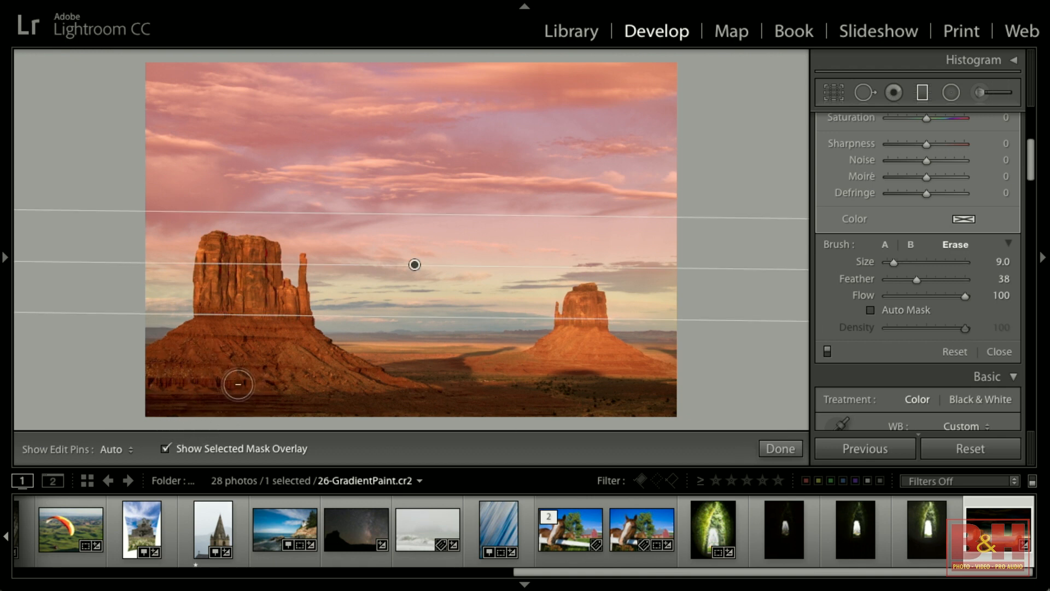
Toggle the edit pins off and on and hide the selected mask overlay.
{"action": "key", "text": "h"}
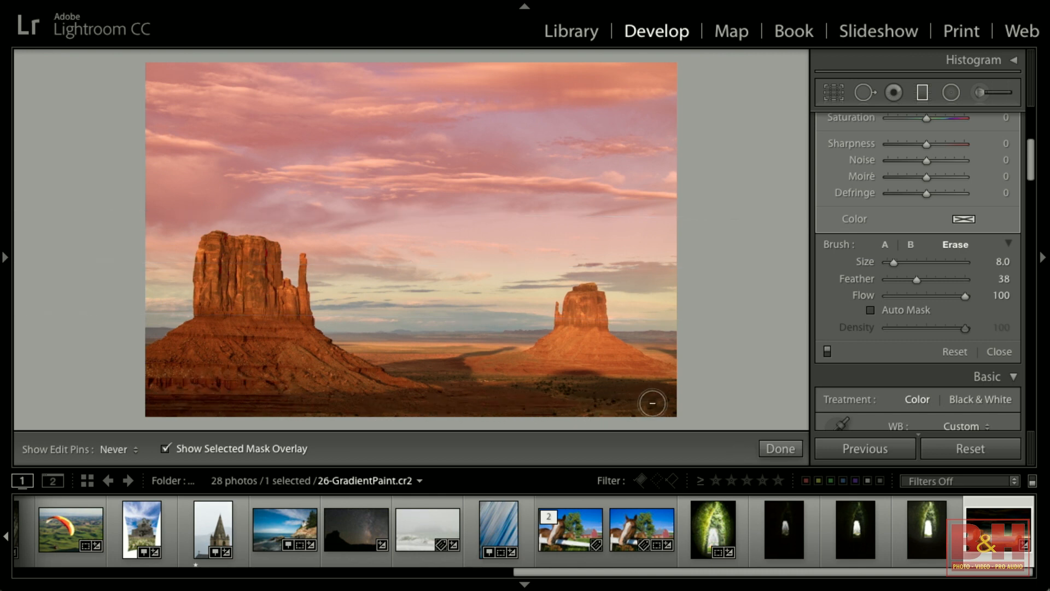
{"action": "key", "text": "h"}
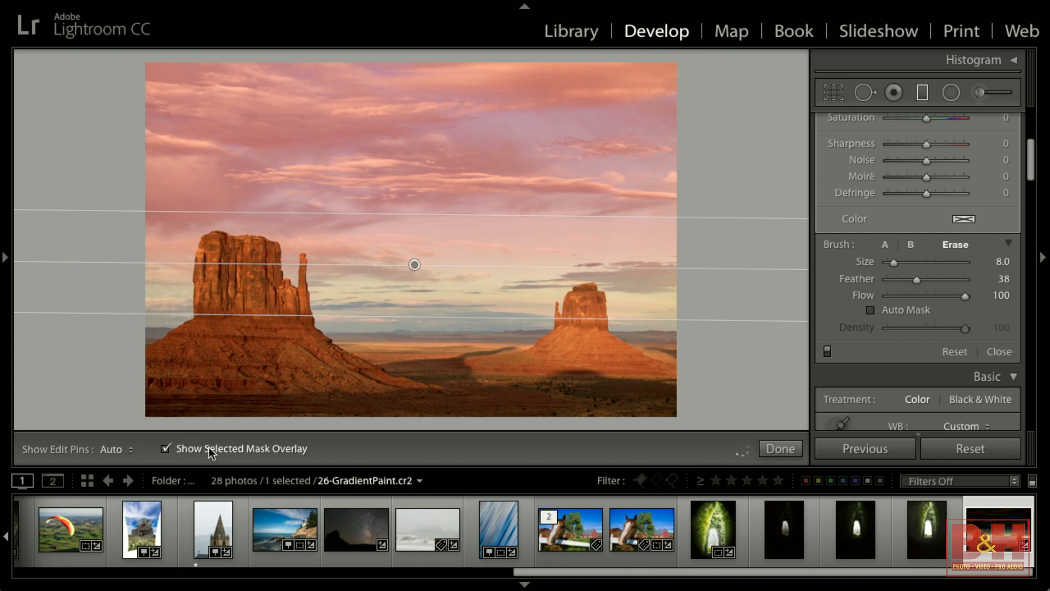
{"action": "left_click", "coordinate": [222, 447]}
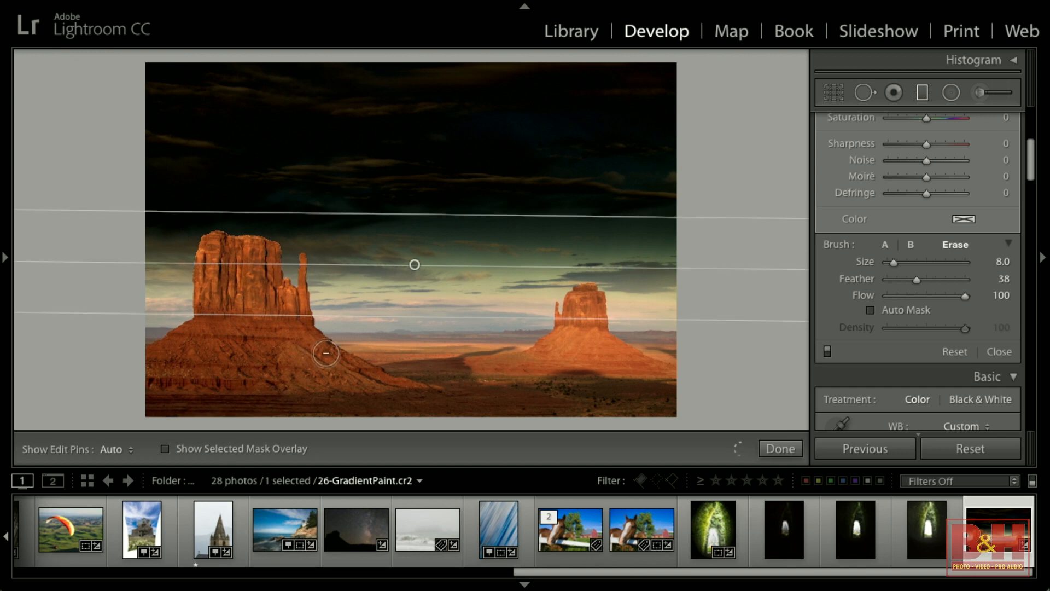
Adjust the graduated filter to Exposure -0.29, Temp 11, Tint 10, Clarity 70 and Saturation 48.
{"action": "scroll", "coordinate": [947, 234], "scroll_direction": "up", "scroll_amount": 5}
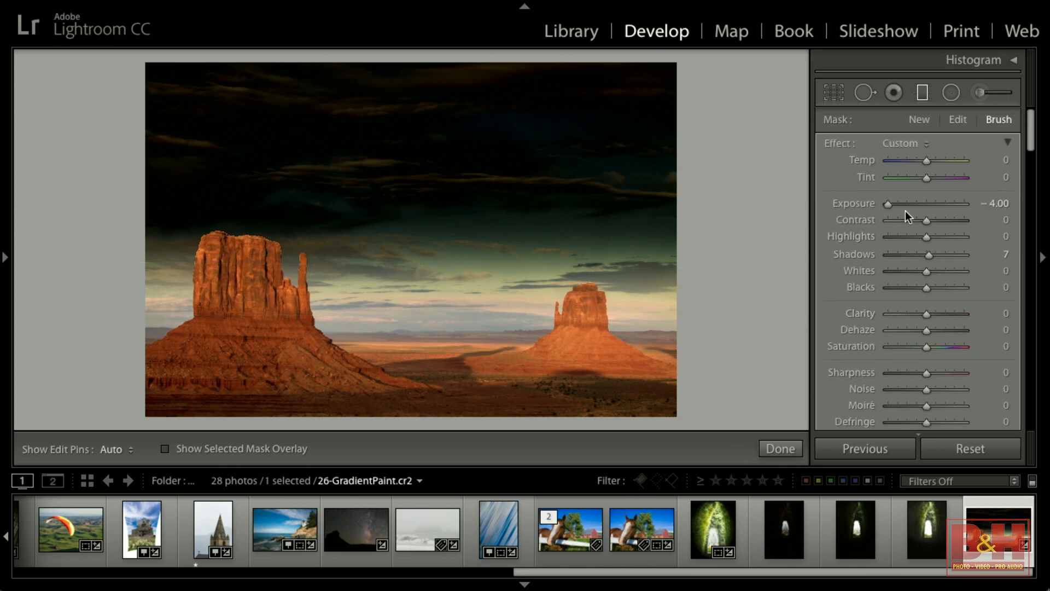
{"action": "left_click_drag", "start_coordinate": [890, 205], "coordinate": [923, 205]}
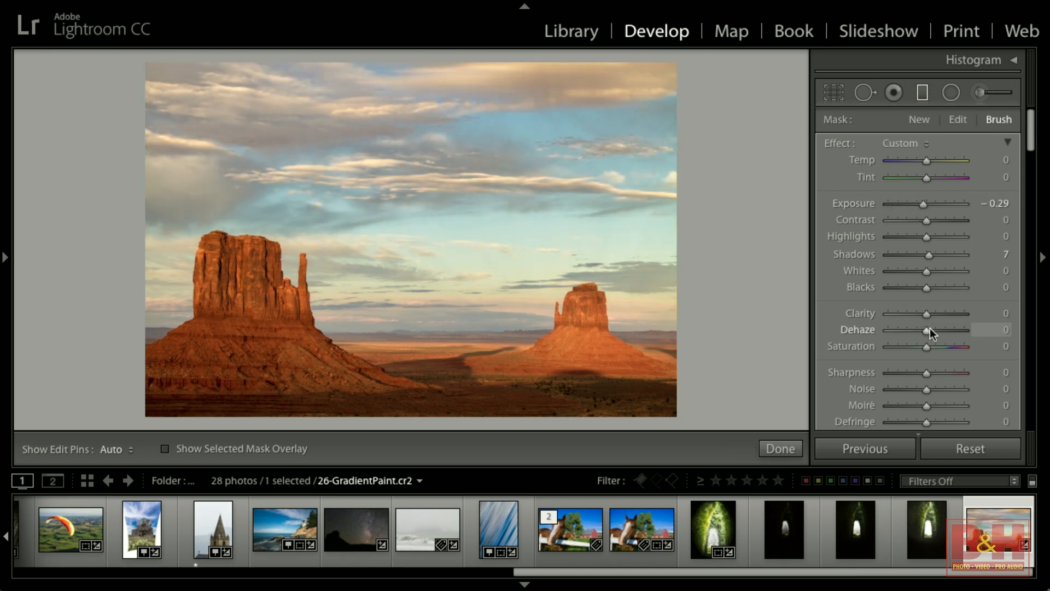
{"action": "left_click_drag", "start_coordinate": [927, 314], "coordinate": [941, 343]}
{"action": "left_click_drag", "start_coordinate": [925, 161], "coordinate": [928, 178]}
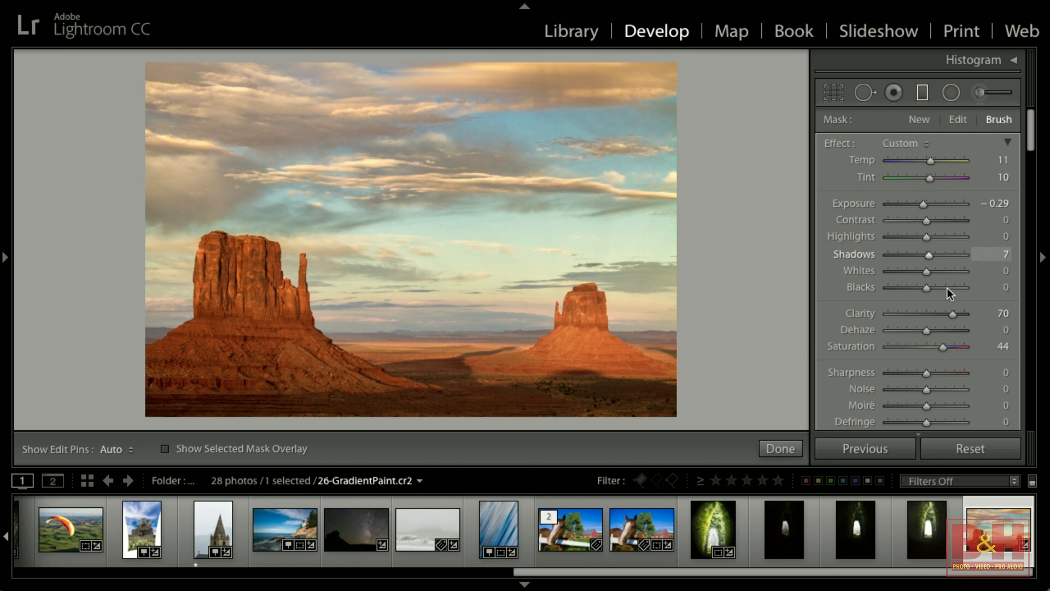
{"action": "left_click_drag", "start_coordinate": [942, 347], "coordinate": [976, 347]}
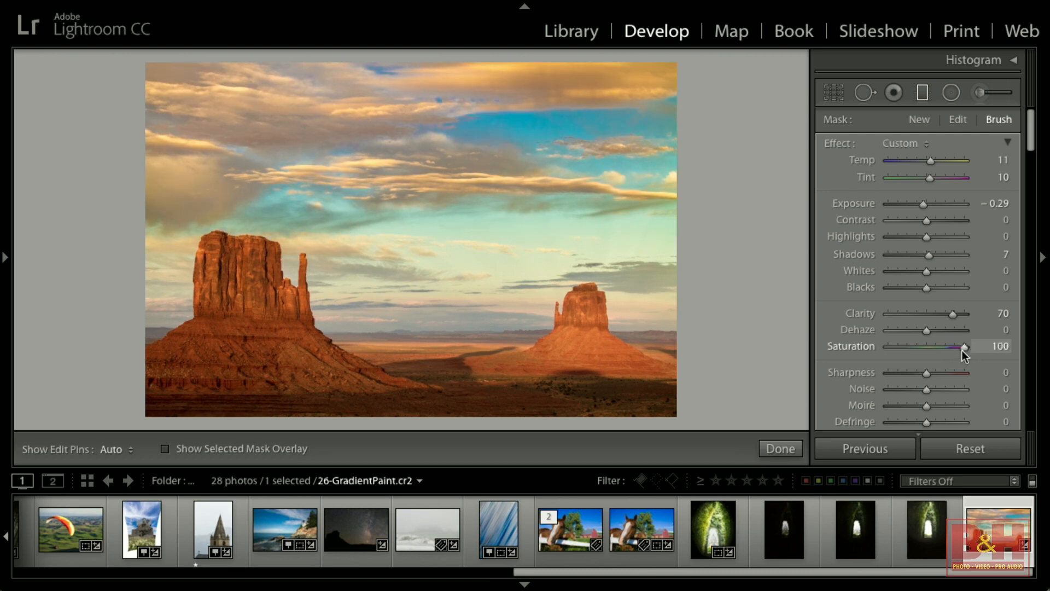
{"action": "left_click_drag", "start_coordinate": [962, 347], "coordinate": [943, 347]}
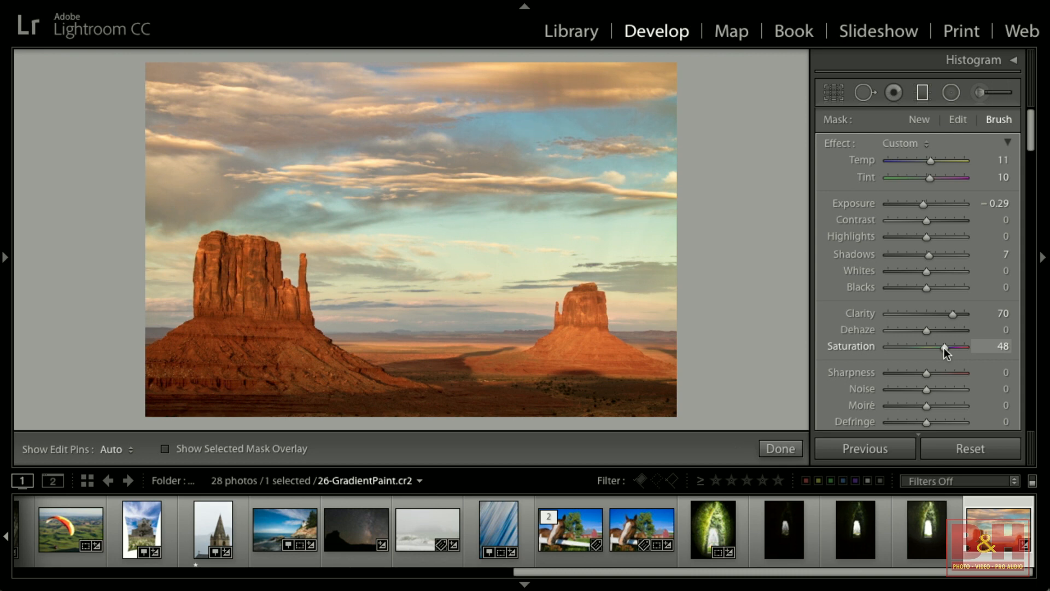